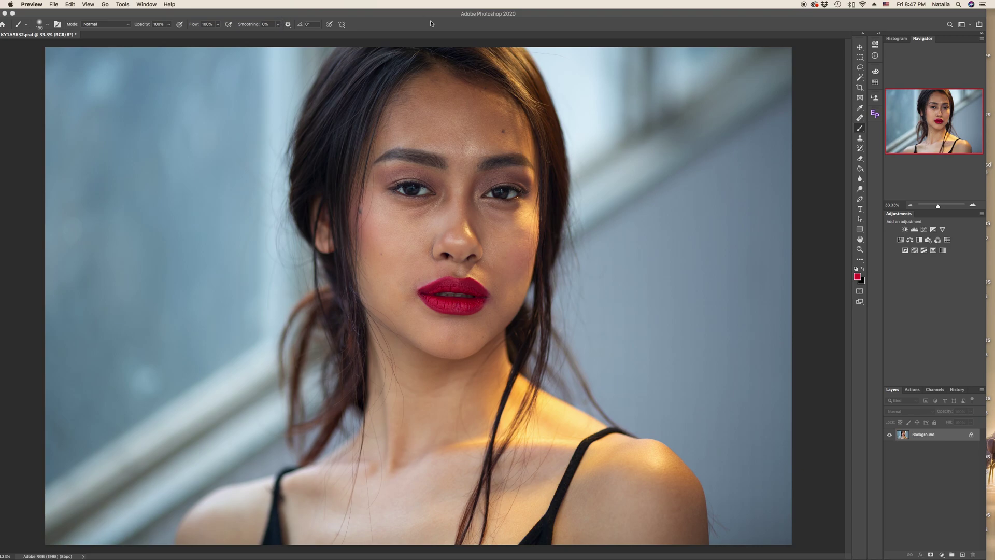
drag(943, 436, 962, 554)
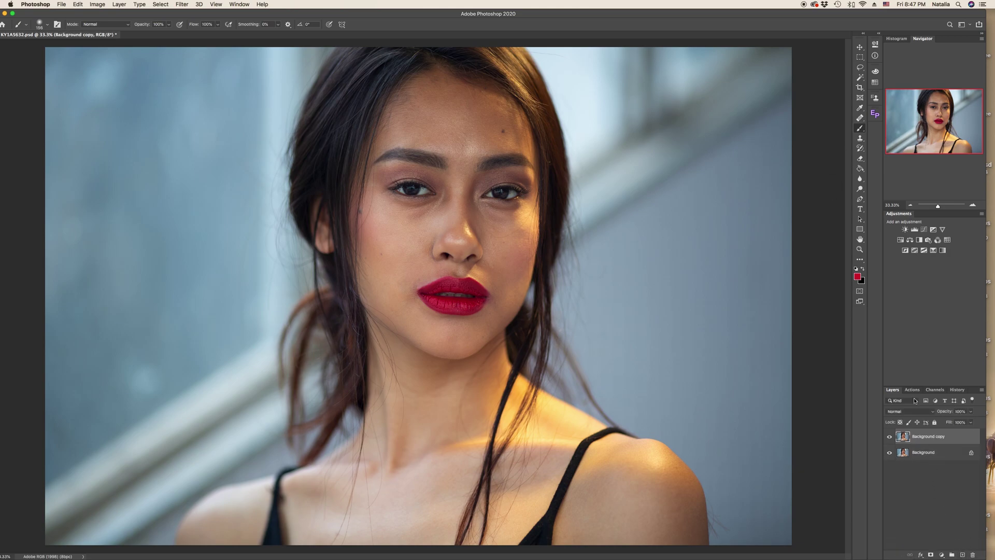
click(860, 118)
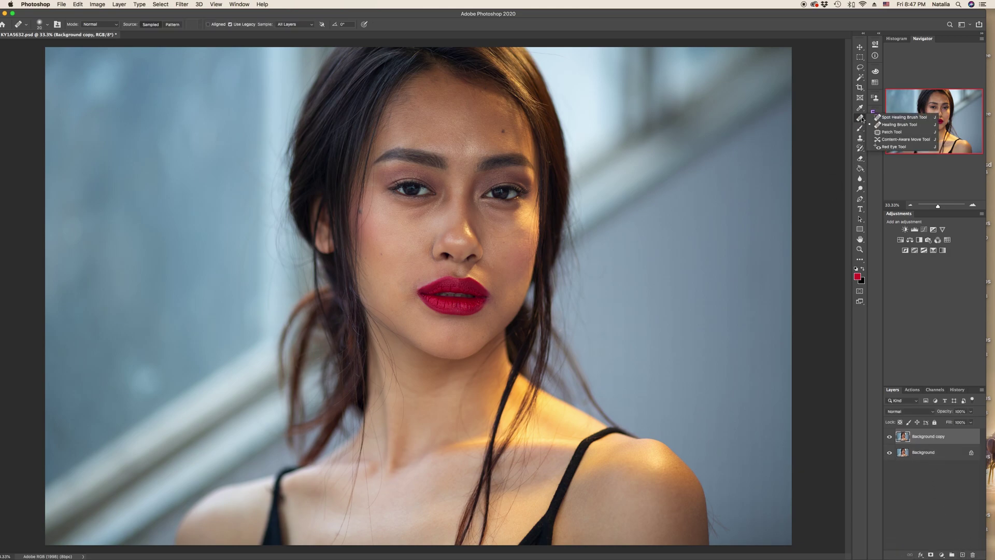
click(891, 120)
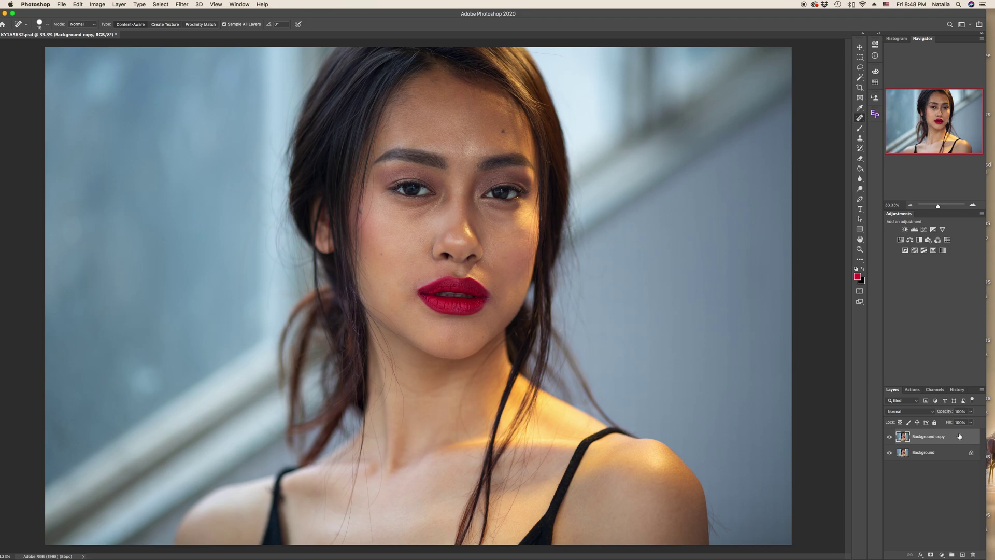
drag(958, 436, 972, 554)
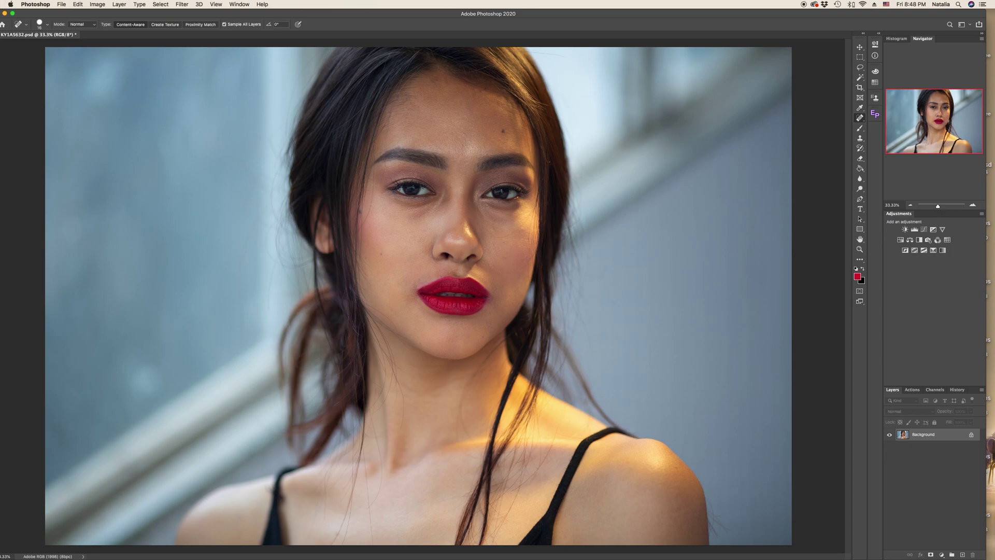
Create a new layer above the background in Soft Light mode, filled with the Soft-Light-neutral color (50% gray).
click(120, 4)
click(124, 6)
click(124, 5)
mouse_move(140, 22)
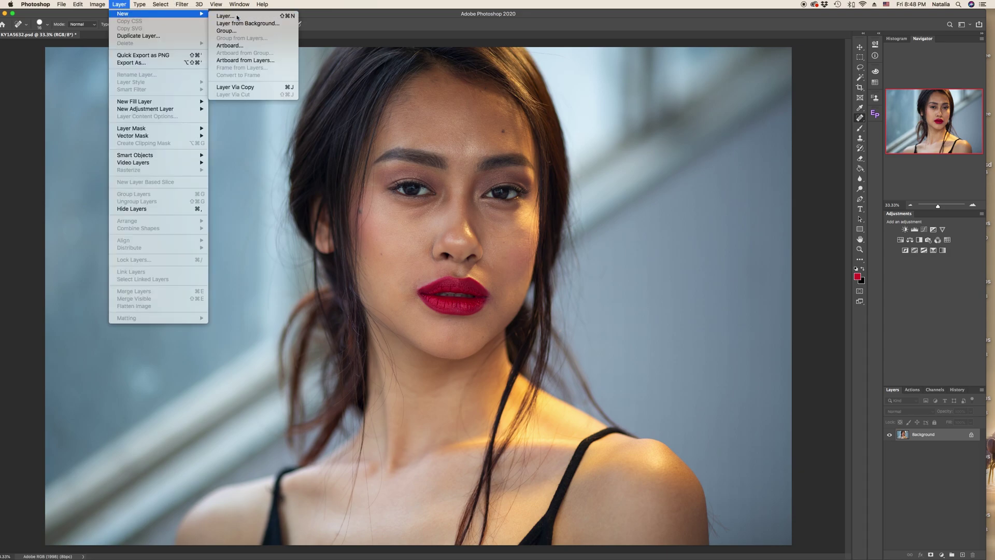
click(228, 17)
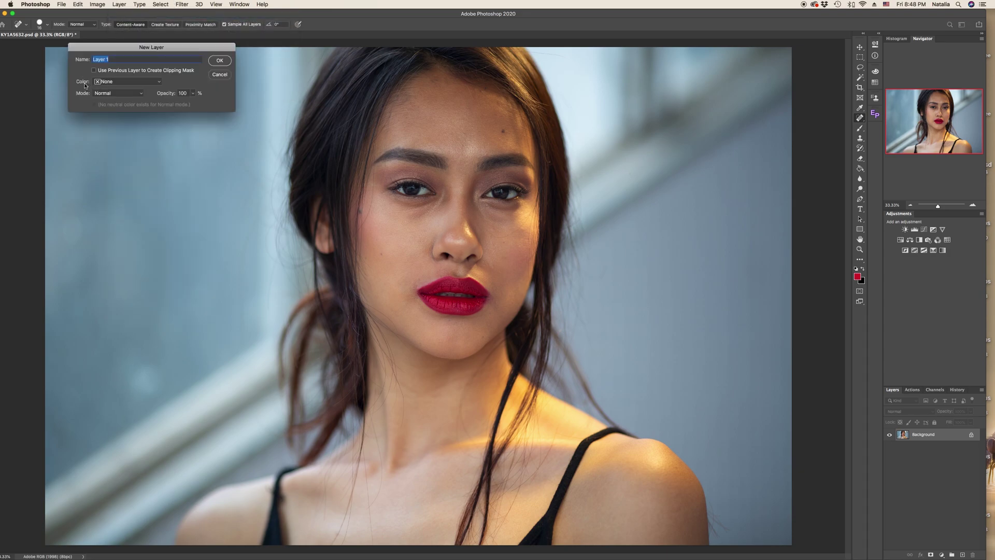
click(143, 96)
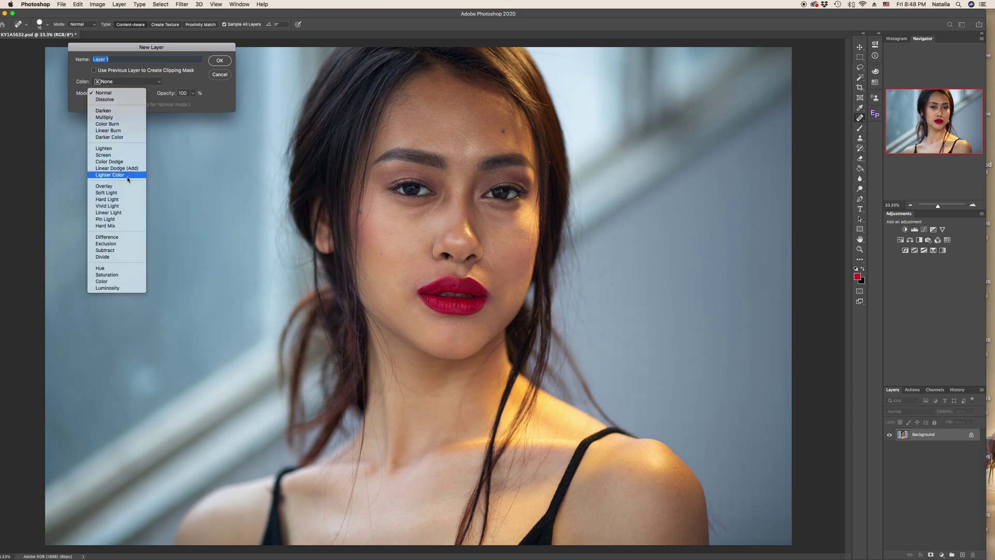
click(126, 192)
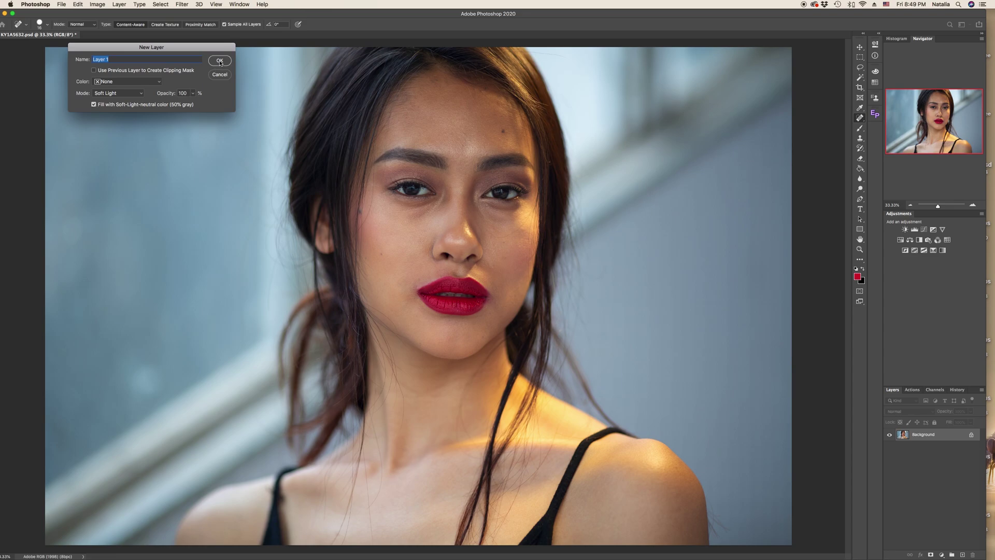
key(Return)
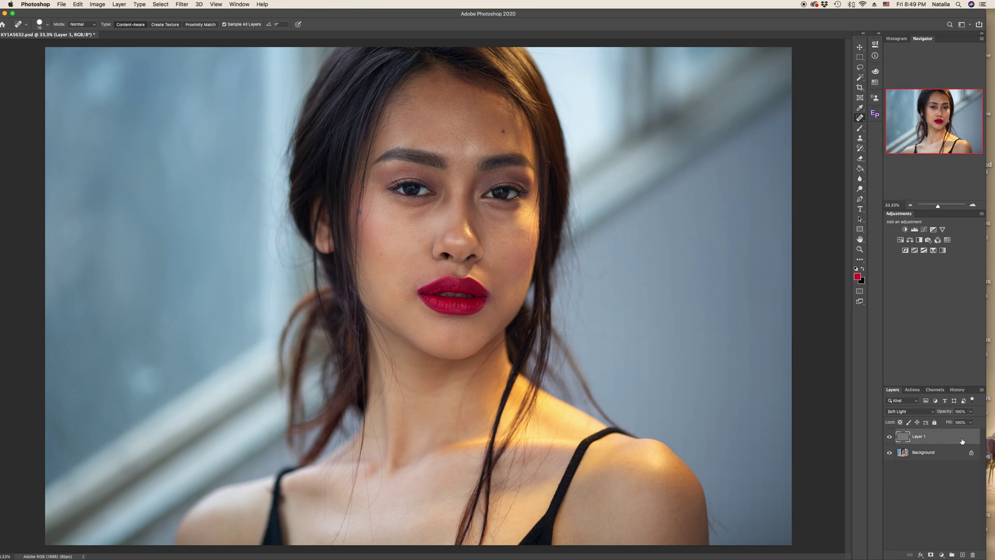
Duplicate the gray Soft Light layer twice.
key(cmd+j)
key(super+j)
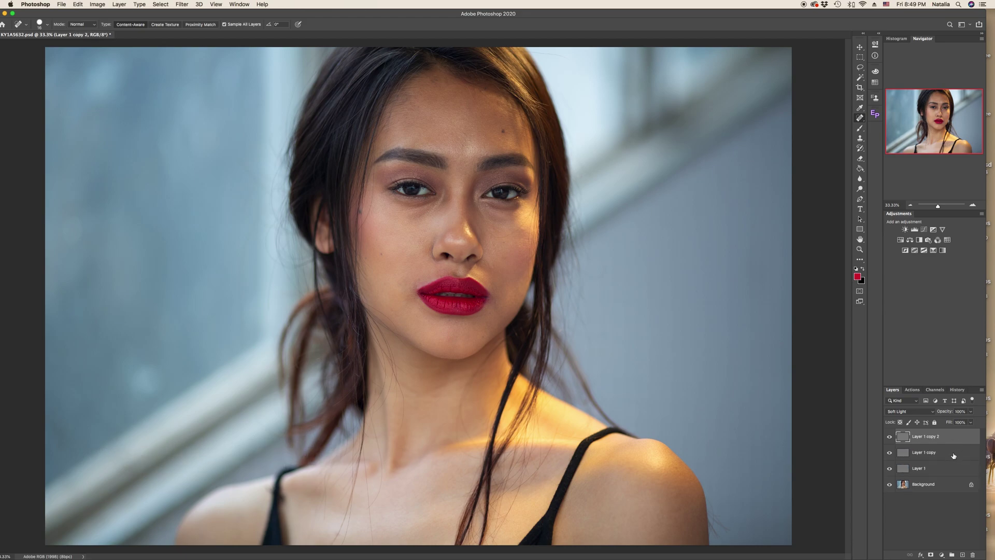
click(953, 455)
click(951, 468)
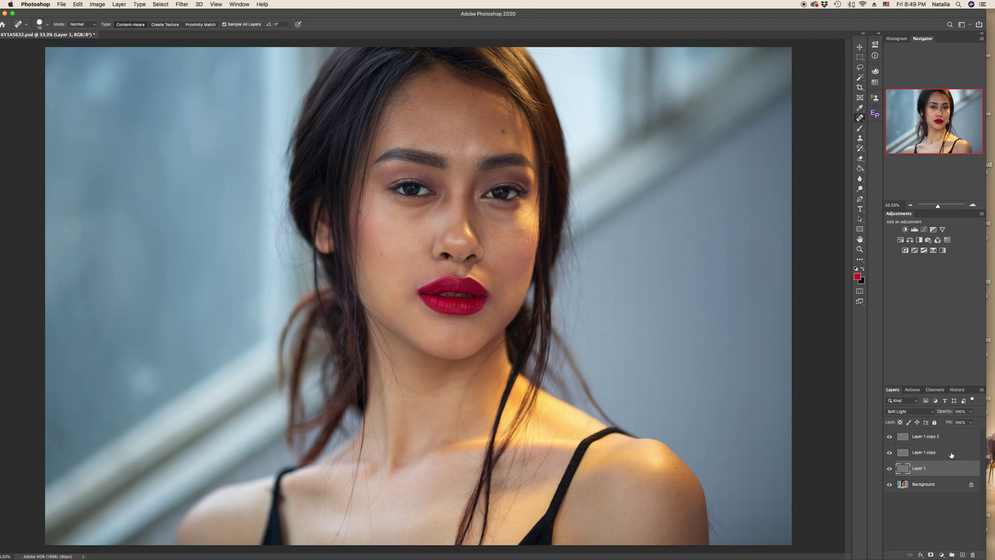
click(951, 454)
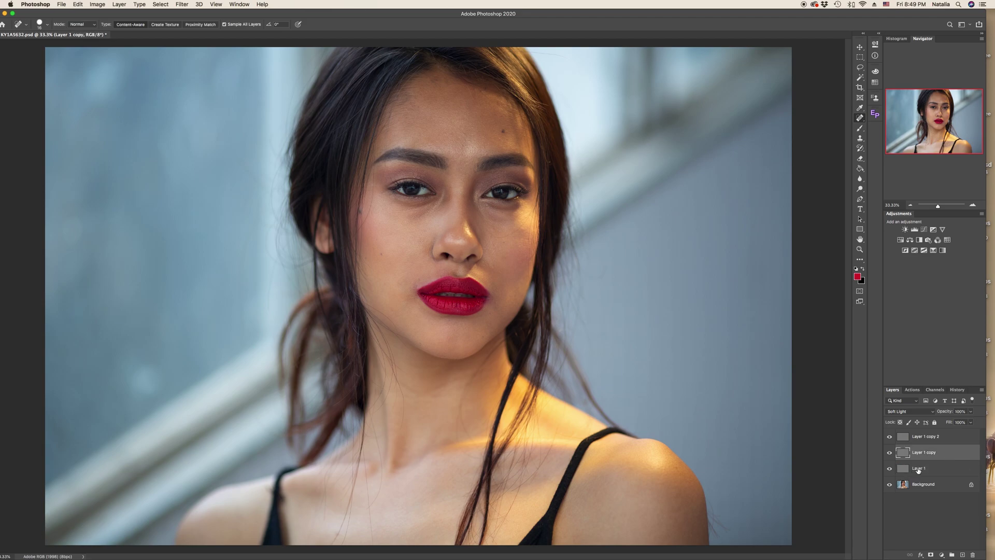
Rename the lowest gray layer, directly above the background, as "D&B spots".
click(918, 469)
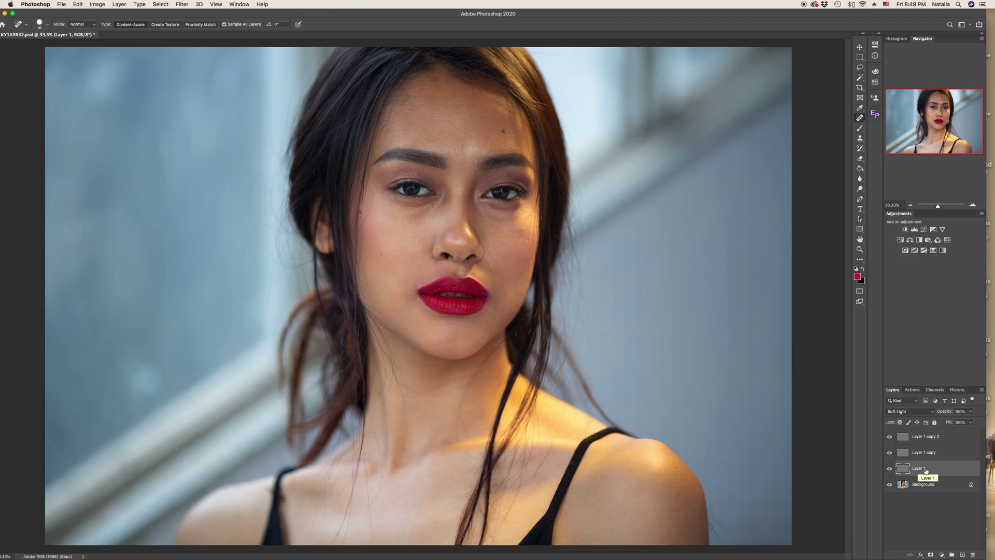
double_click(926, 469)
text(D&B spots)
key(Return)
click(929, 455)
click(927, 440)
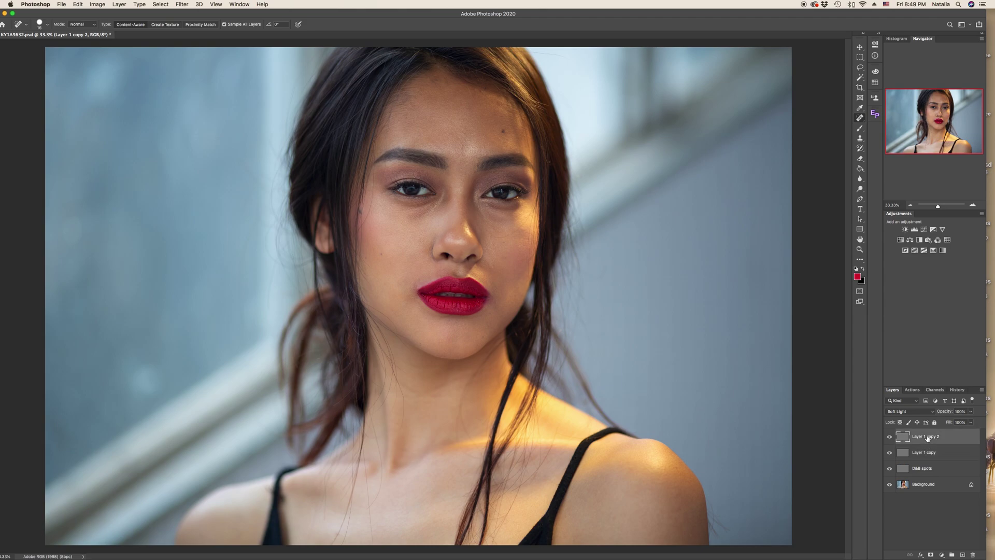
Rename the middle gray layer as "dodge" and the uppermost one as "burn".
click(926, 452)
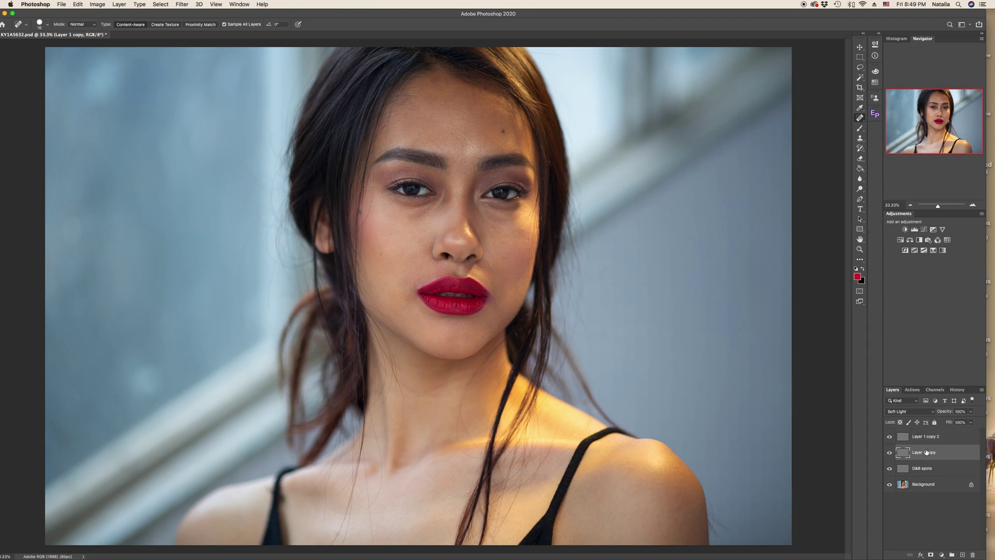
double_click(926, 452)
text(dodge)
double_click(925, 436)
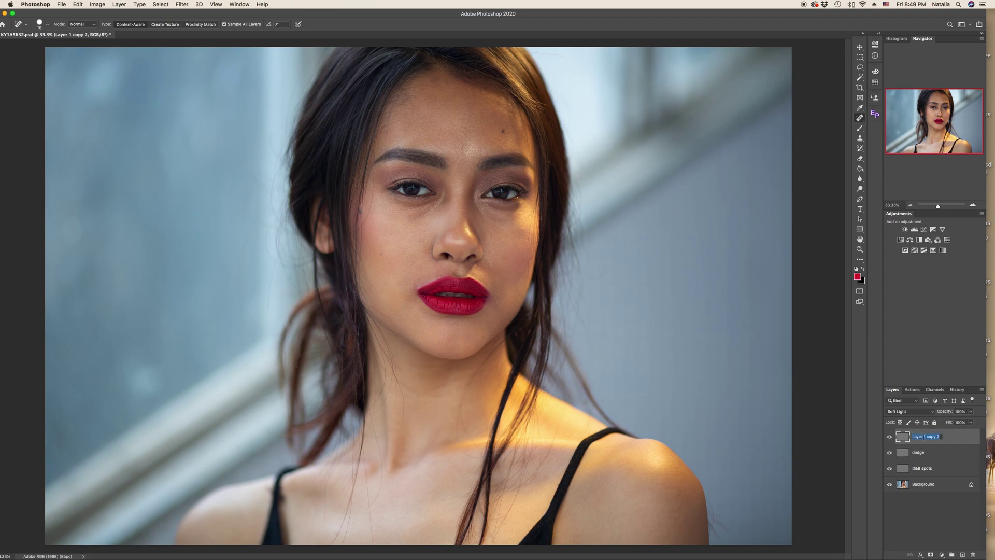
text(burn)
key(Return)
Hide the burn and dodge layers and select the D&B spots layer.
drag(891, 439, 890, 454)
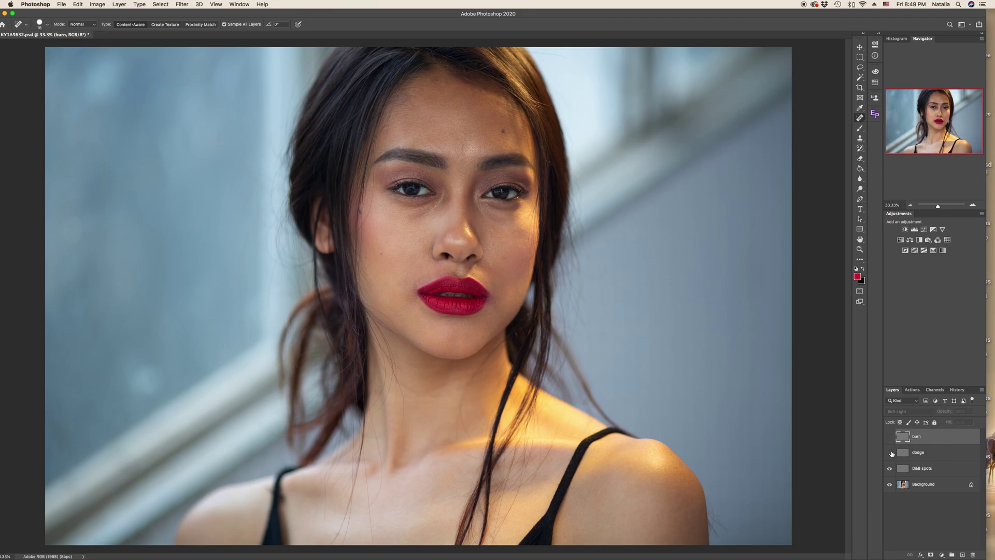
click(931, 458)
click(927, 469)
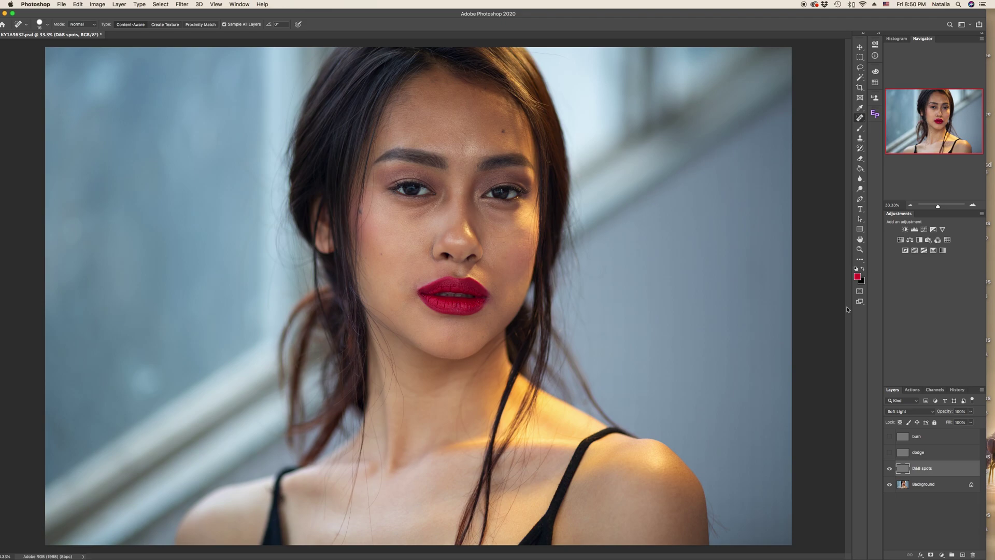
Add a Black & White adjustment layer above D&B spots with Reds lowered to about -110.
click(919, 241)
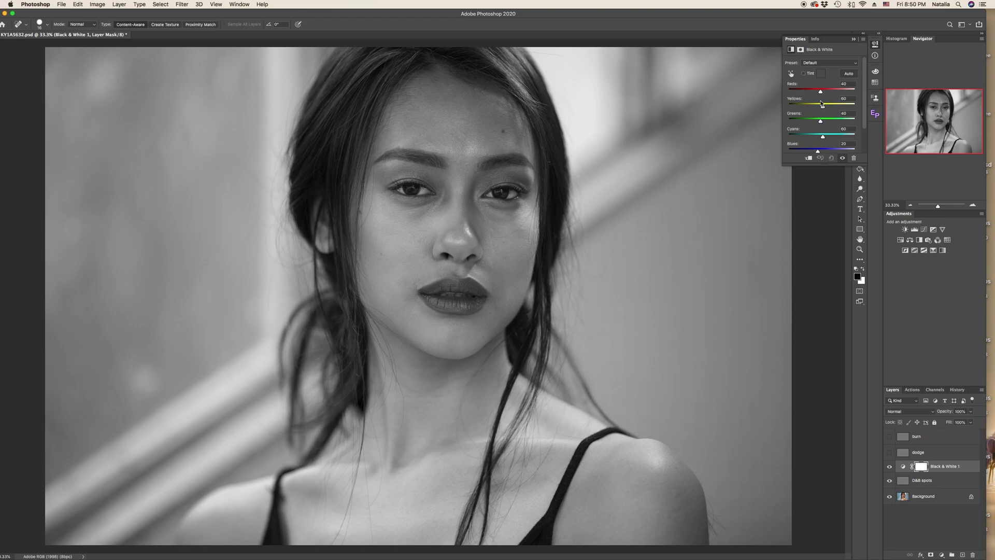
drag(820, 92, 799, 90)
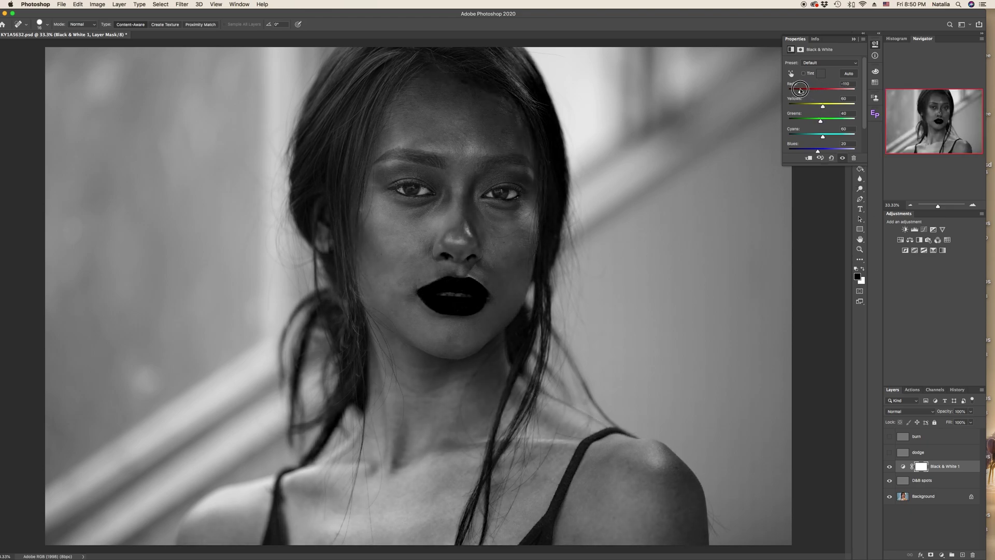
click(852, 39)
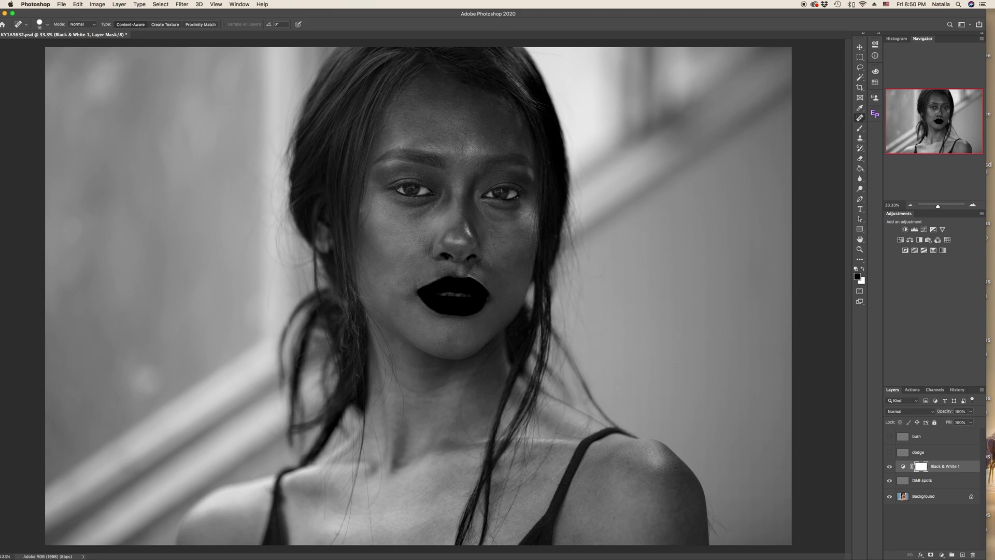
Add an empty layer above the Black & White adjustment and set up a 75 px Soft Round brush in bright red.
click(962, 555)
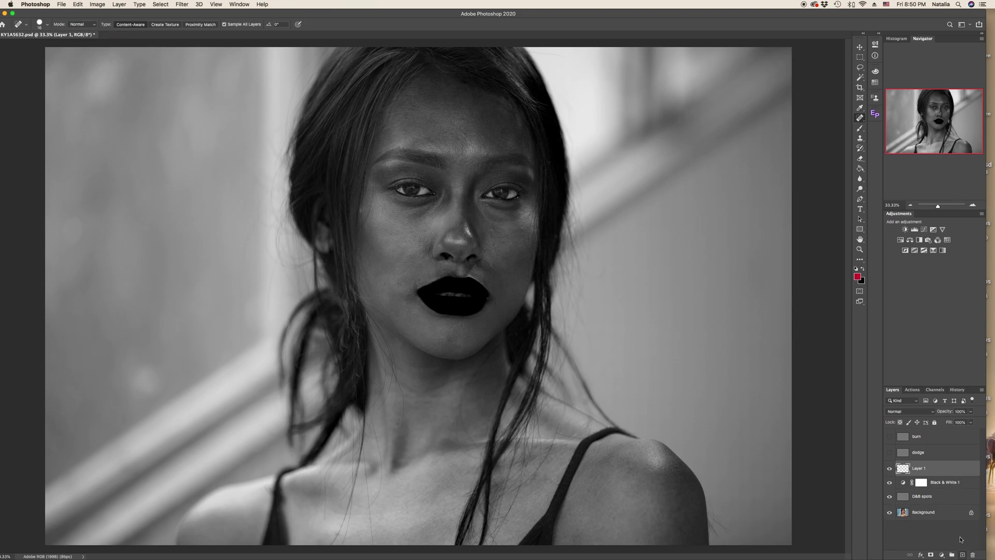
click(860, 128)
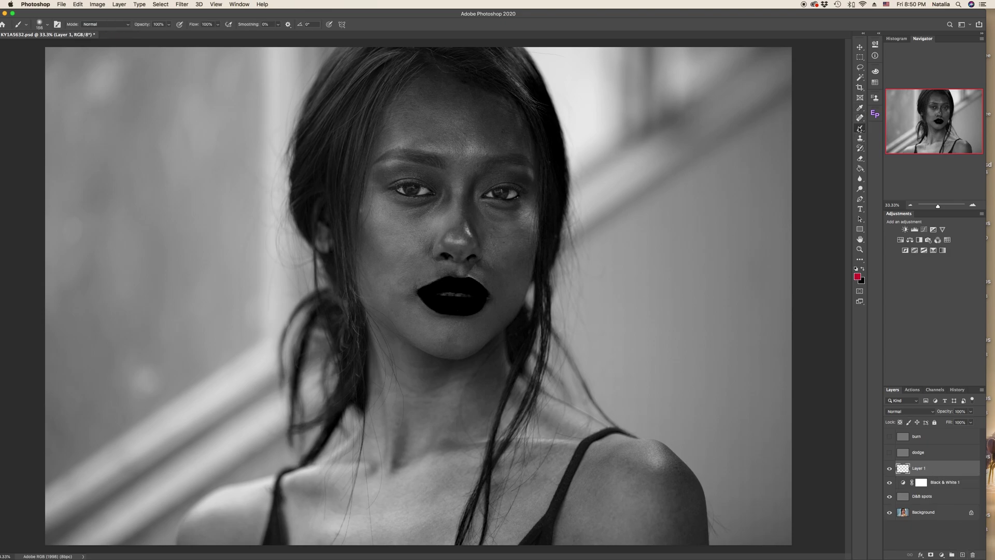
click(857, 277)
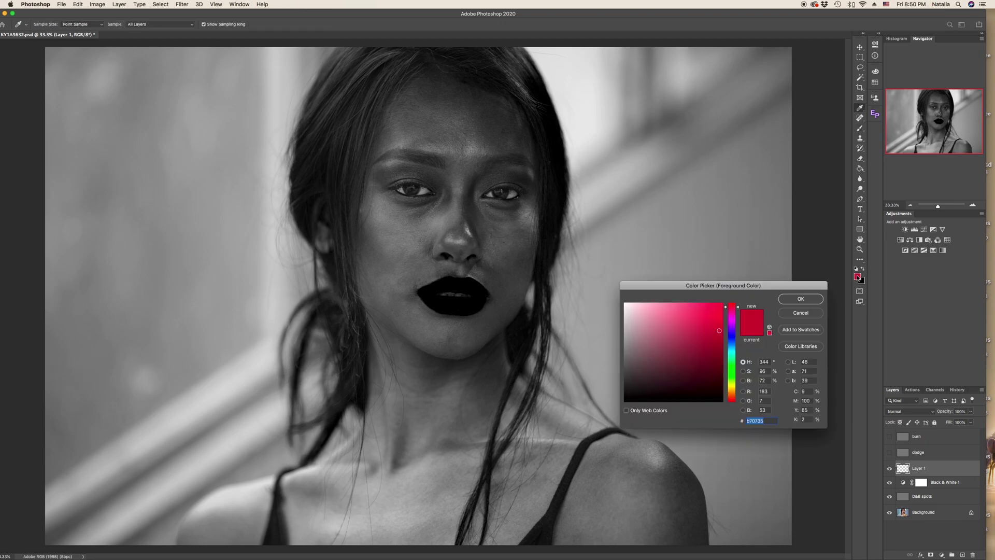
click(800, 299)
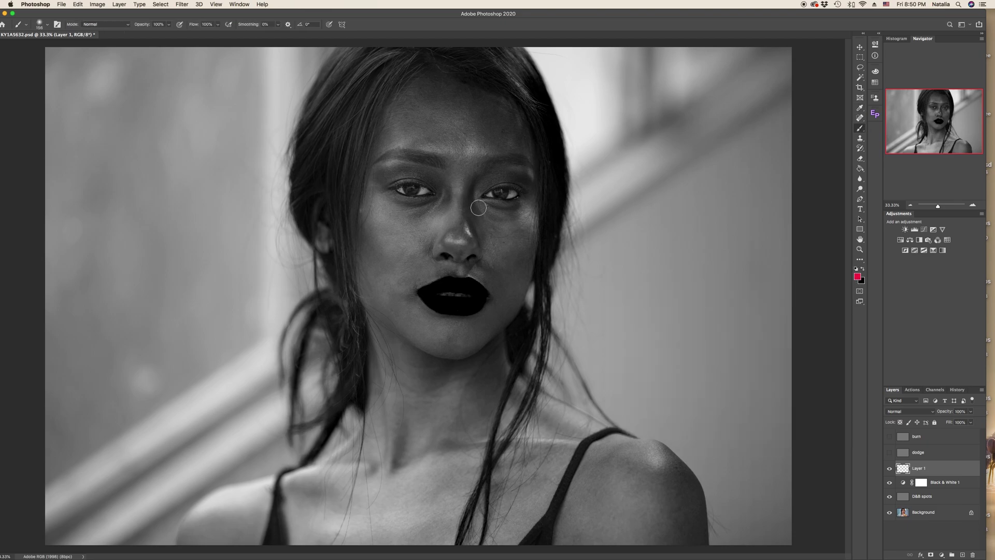
right_click(587, 243)
click(647, 261)
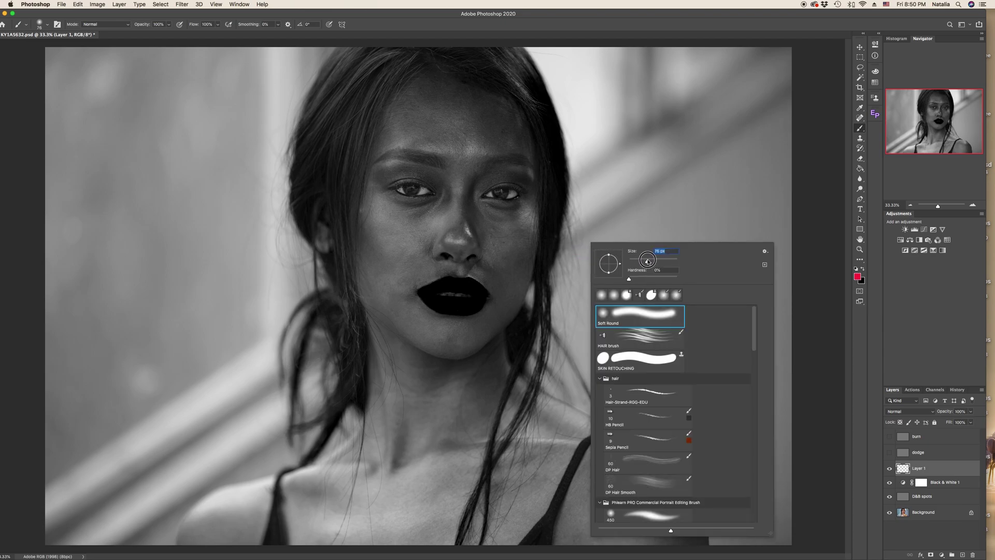
Mark the areas under both eyes and on and beside the nose in red, using a smaller brush for the nose tip.
drag(487, 212, 500, 221)
mouse_move(433, 206)
mouse_down()
mouse_move(413, 215)
mouse_move(444, 208)
mouse_up()
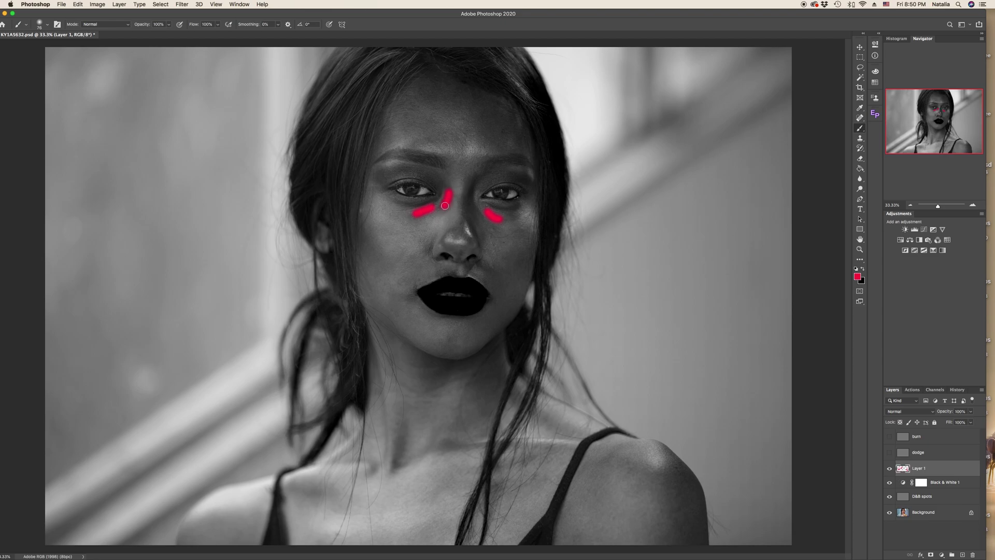
drag(432, 243, 428, 254)
right_click(486, 238)
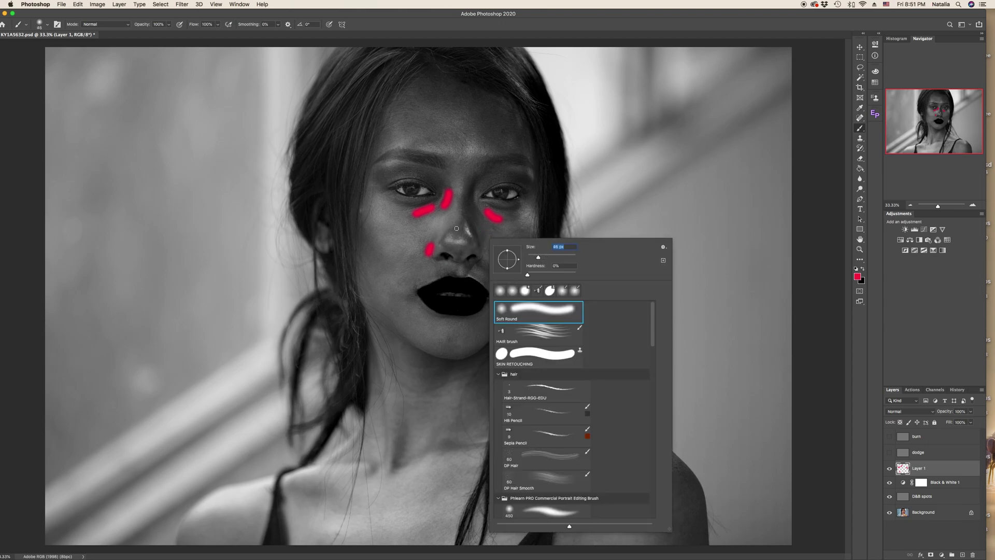
key(Return)
mouse_move(455, 229)
mouse_down()
mouse_move(443, 244)
mouse_move(456, 254)
mouse_up()
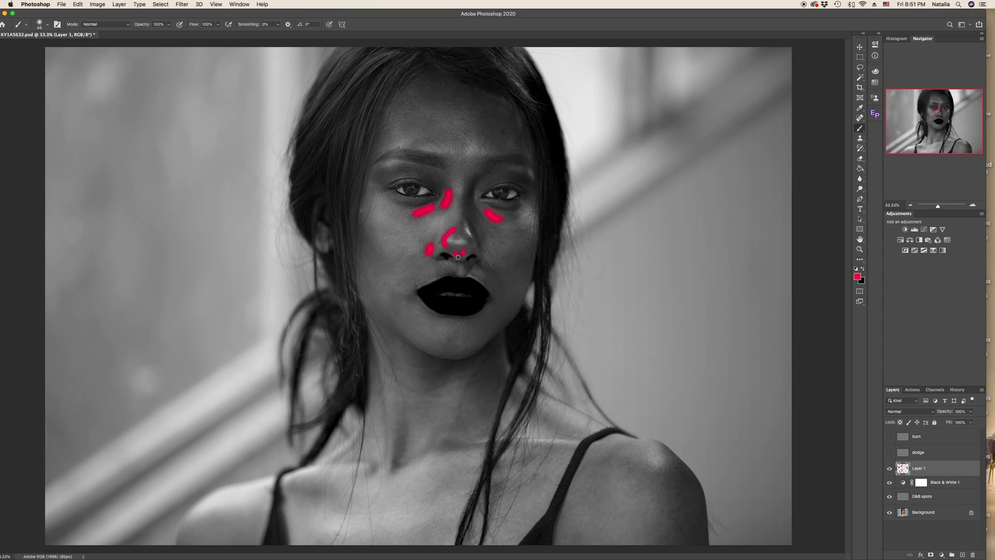
Paint red marks over the patches on the cheek beside the nose and next to the corner of the mouth.
drag(390, 233, 430, 234)
drag(414, 283, 404, 297)
mouse_move(413, 251)
mouse_down()
mouse_move(379, 273)
mouse_move(411, 282)
mouse_move(393, 310)
mouse_move(403, 292)
mouse_up()
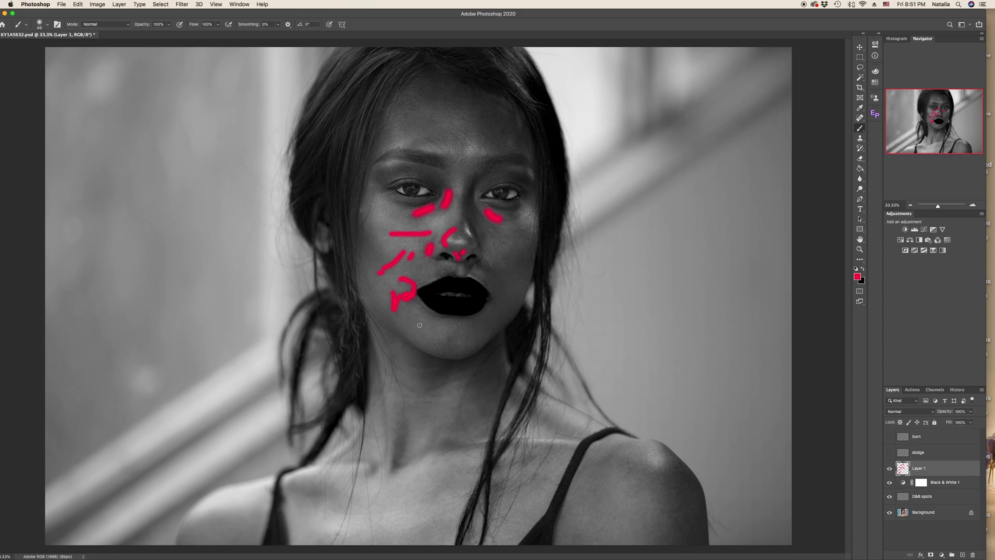
Paint red marks on the forehead, around the outer eye corners, on the chin and jaw, and above the upper lip.
mouse_move(410, 145)
mouse_down()
mouse_move(438, 140)
mouse_move(422, 141)
mouse_move(436, 137)
mouse_move(422, 127)
mouse_move(469, 121)
mouse_move(421, 133)
mouse_move(465, 132)
mouse_move(444, 139)
mouse_move(469, 144)
mouse_up()
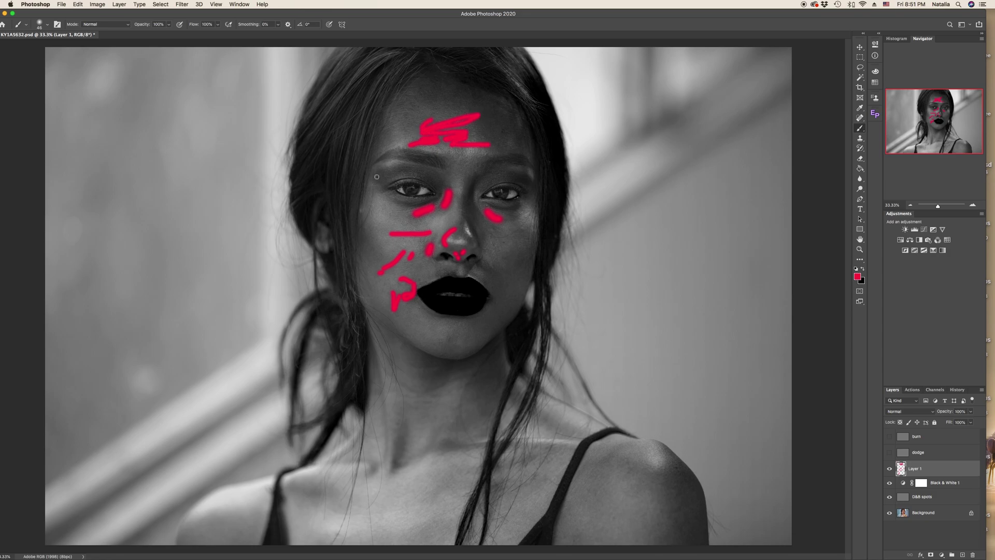
mouse_move(513, 174)
mouse_down()
mouse_move(533, 179)
mouse_move(511, 208)
mouse_up()
drag(450, 338, 457, 334)
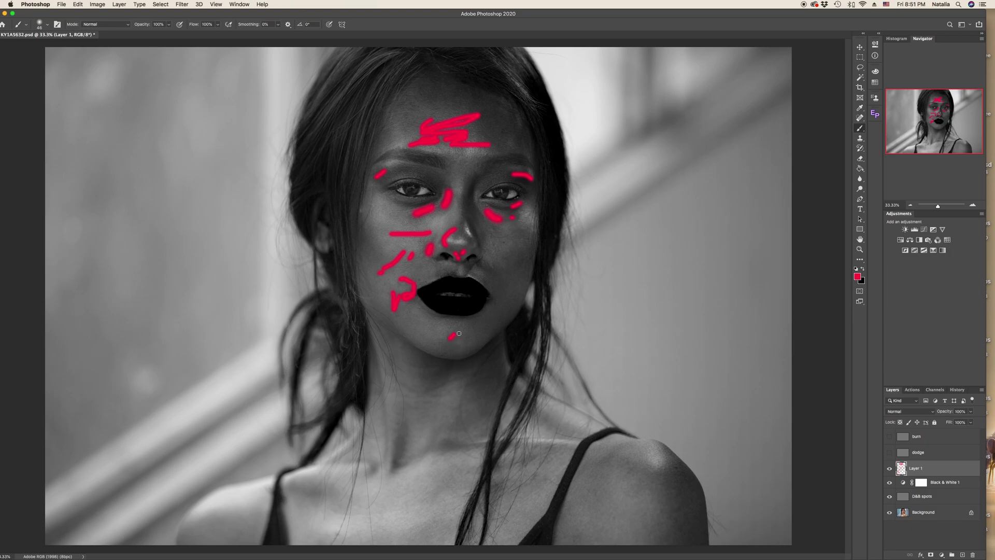
click(402, 348)
mouse_move(495, 265)
mouse_down()
mouse_move(496, 287)
mouse_move(481, 264)
mouse_move(439, 274)
mouse_up()
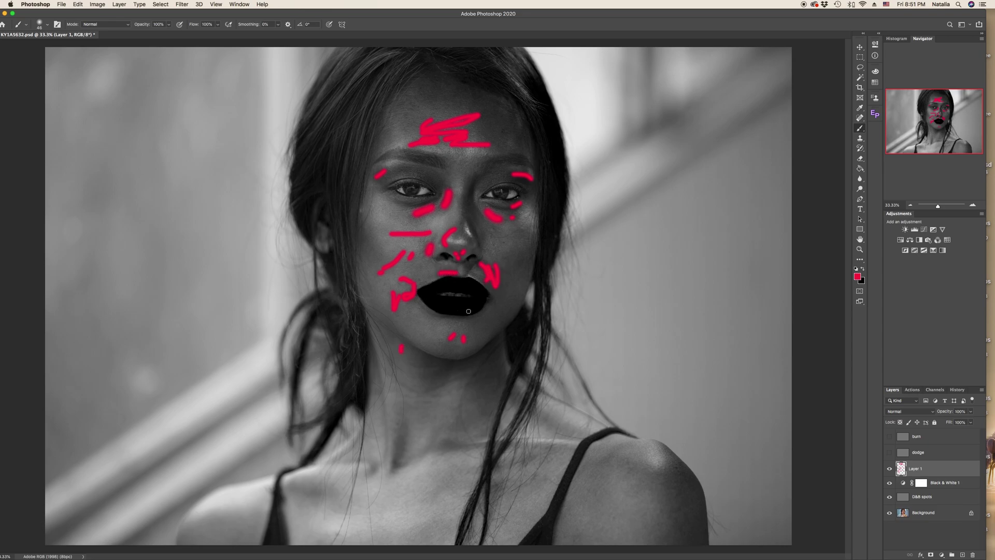
Paint two curved red marks below the chin and across the upper neck.
key(super+equal)
drag(400, 394, 455, 399)
mouse_move(392, 424)
mouse_down()
mouse_move(433, 437)
mouse_move(491, 416)
mouse_up()
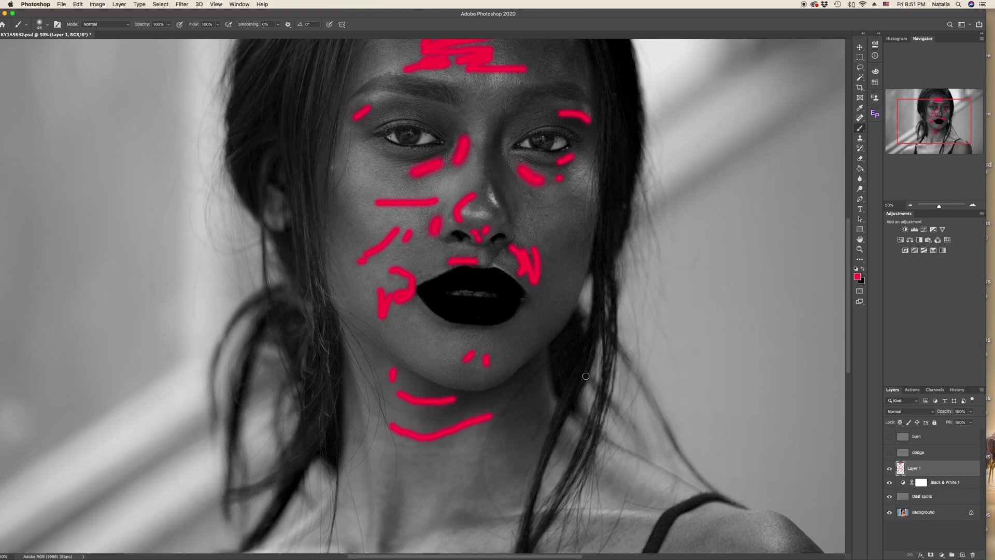
key(super+minus)
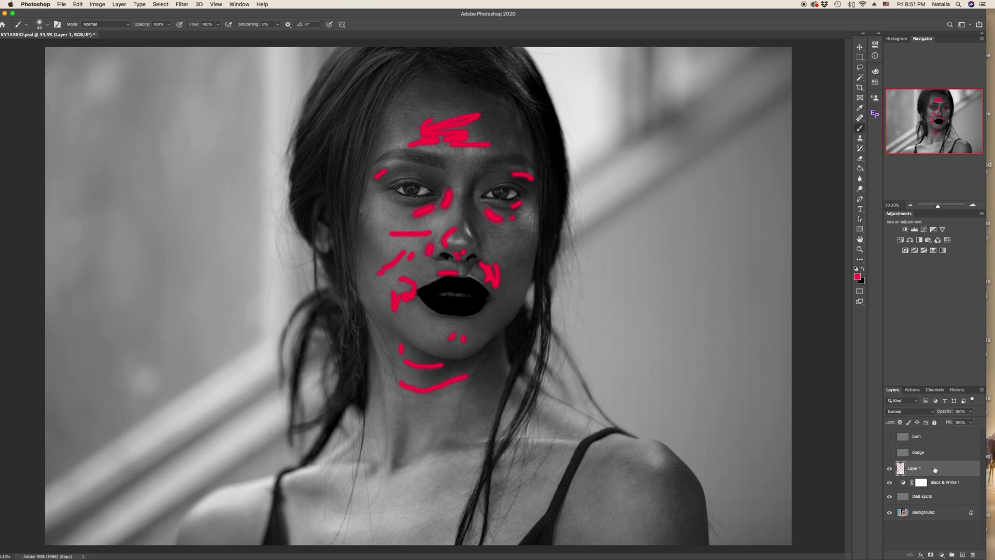
Delete the layer with the red marks and activate the Dodge tool on the D&B spots layer.
drag(960, 469, 971, 554)
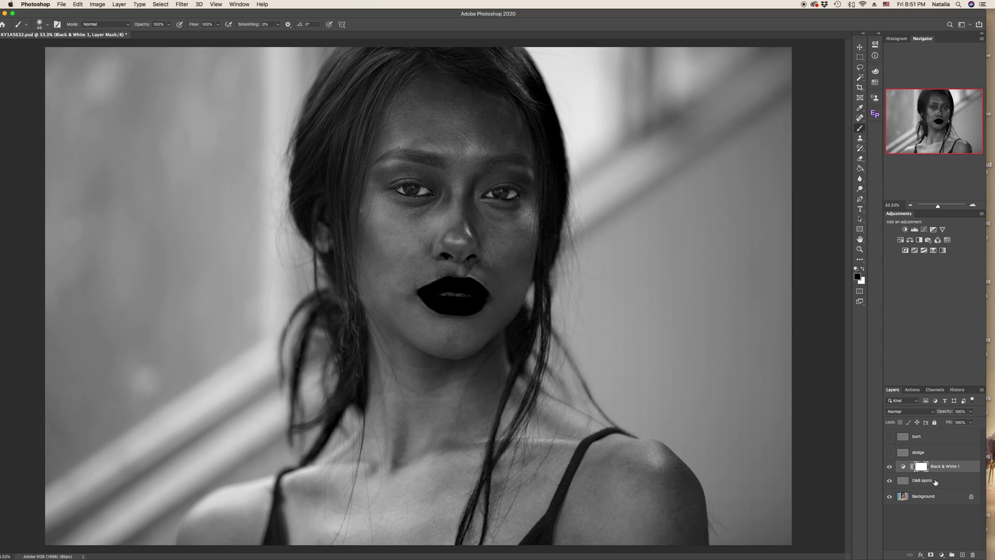
click(922, 480)
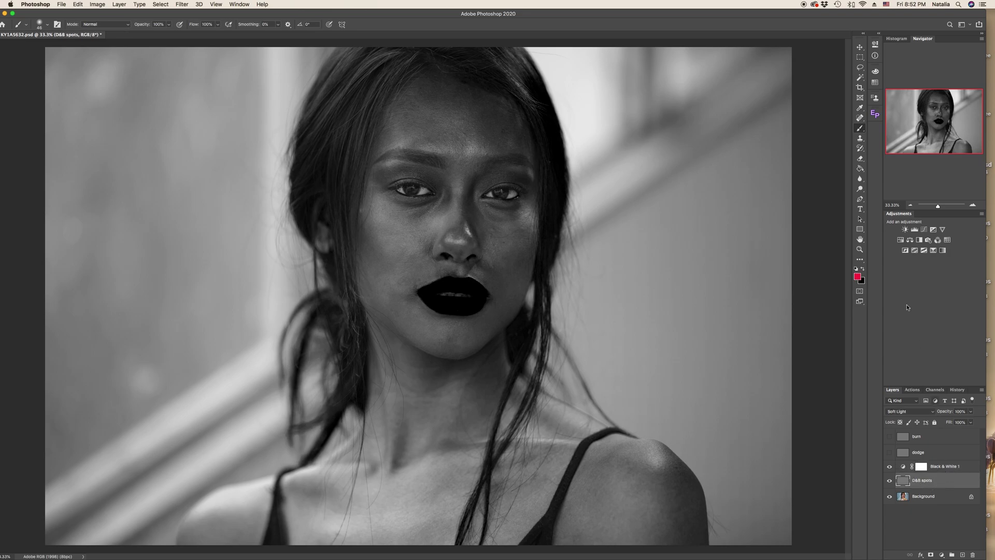
drag(859, 188, 885, 192)
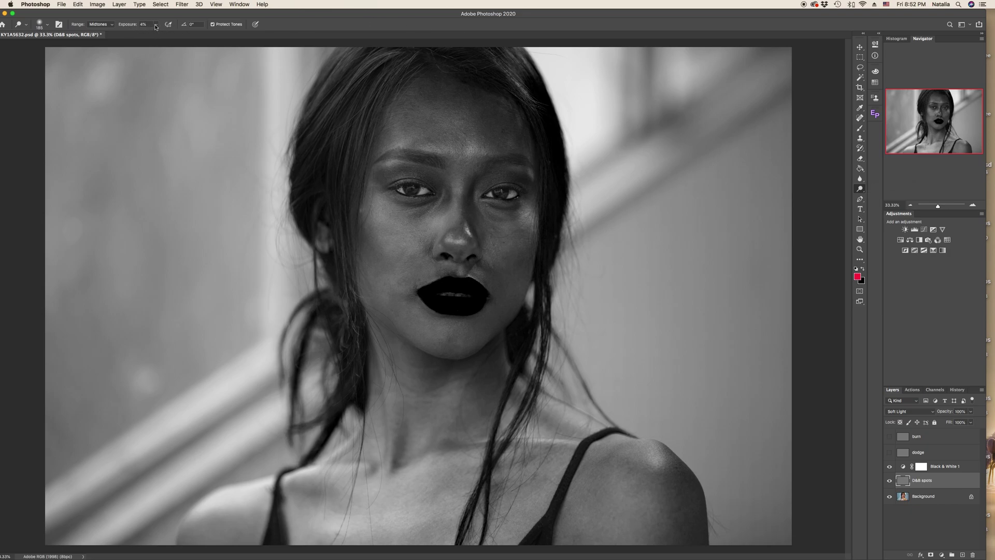
Reduce the Dodge brush size and set its hardness to 0%.
right_click(497, 202)
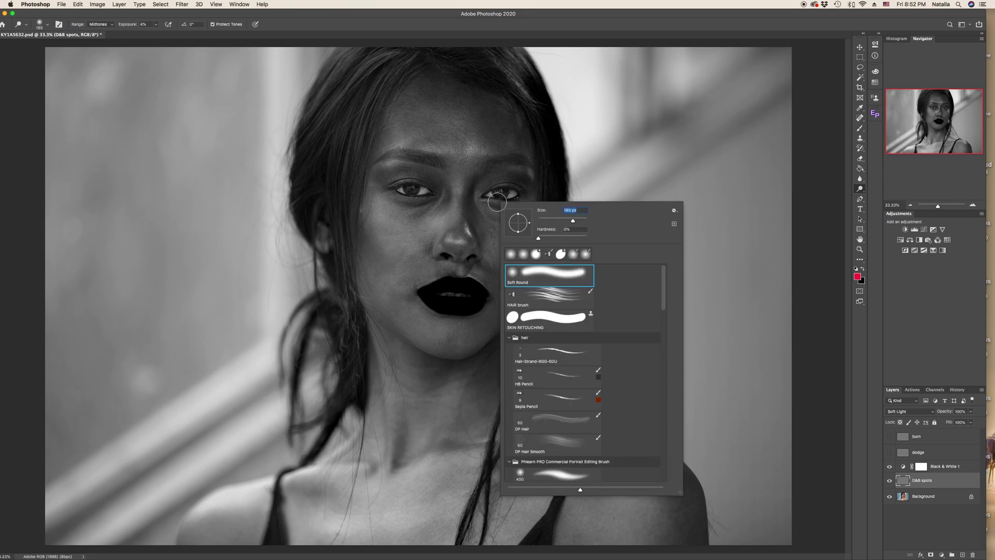
mouse_move(573, 222)
mouse_down()
mouse_move(548, 221)
mouse_move(557, 221)
mouse_up()
click(539, 236)
click(610, 15)
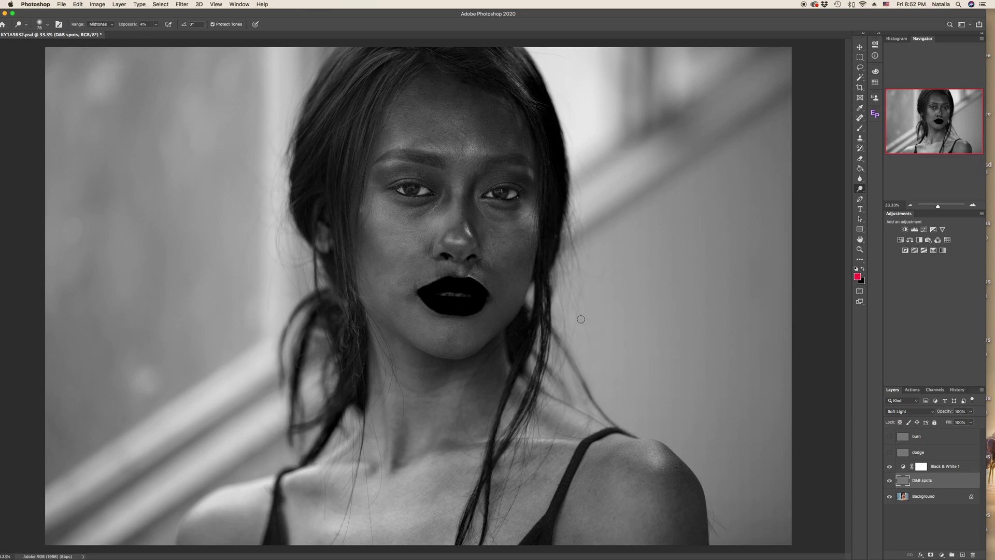
Even out the uneven skin patches across the face and neck with soft dodging strokes on the D&B spots layer, adjusting the brush size as needed.
key(super+plus)
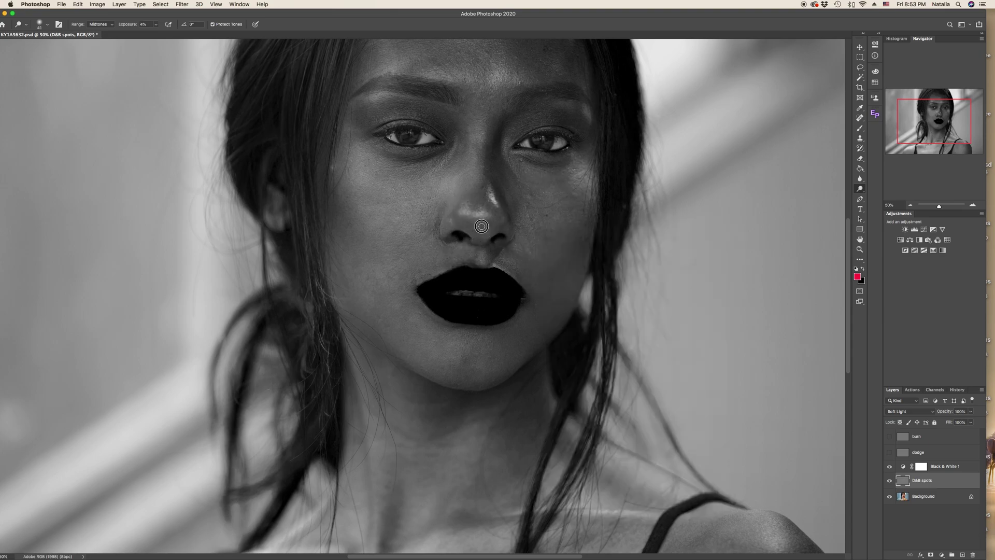
scroll(481, 227, up, 1)
scroll(492, 231, down, 5)
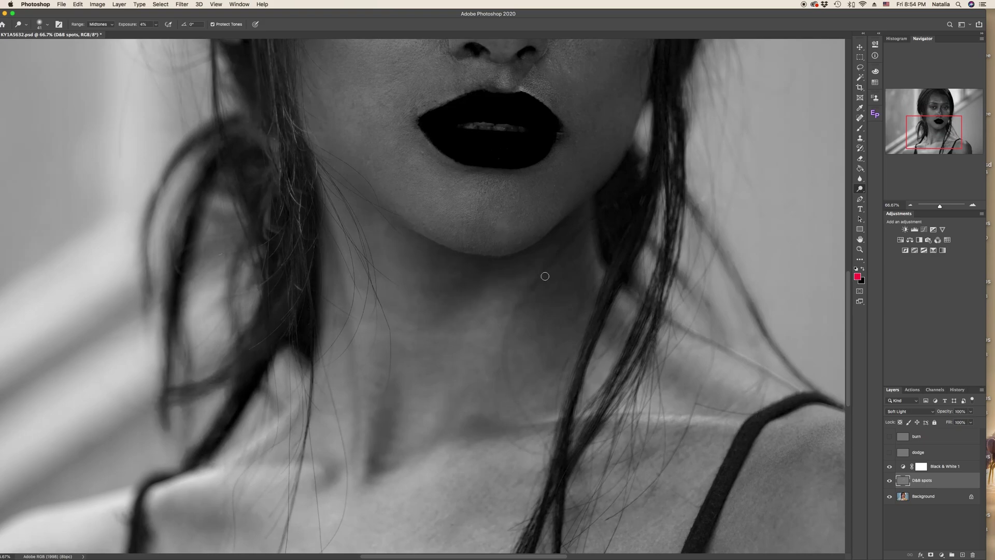
scroll(466, 435, up, 8)
scroll(394, 150, down, 2)
right_click(515, 122)
click(500, 133)
right_click(569, 129)
click(522, 133)
right_click(531, 179)
click(529, 182)
right_click(545, 238)
click(401, 254)
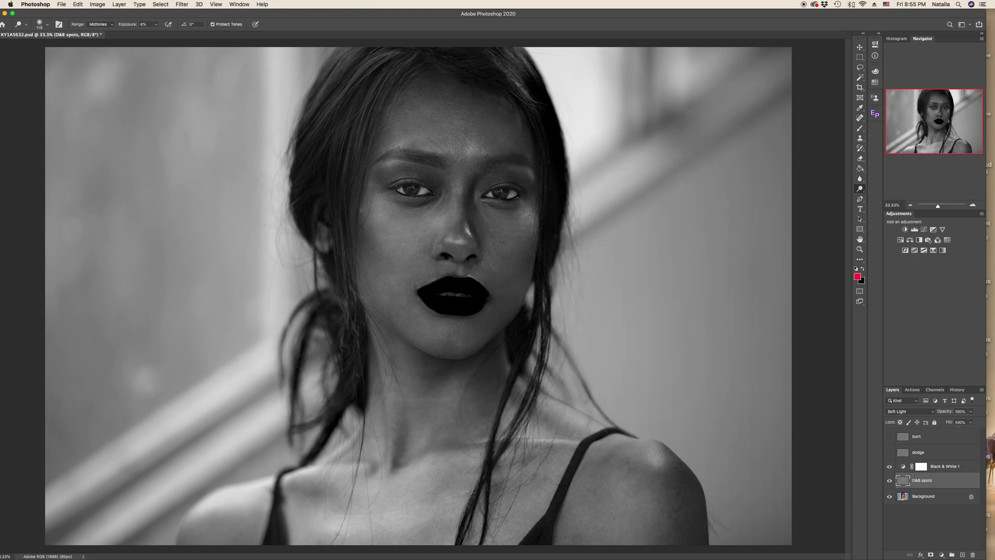
Compare the black-and-white portrait with the D&B spots layer hidden and shown.
click(889, 481)
click(889, 481)
click(890, 481)
click(889, 481)
click(889, 481)
click(889, 481)
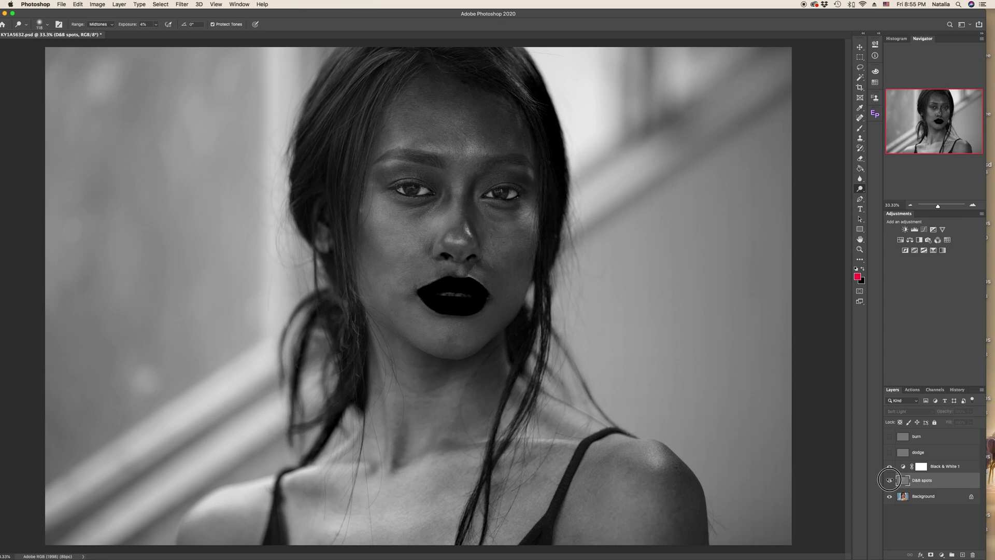
click(889, 480)
click(889, 481)
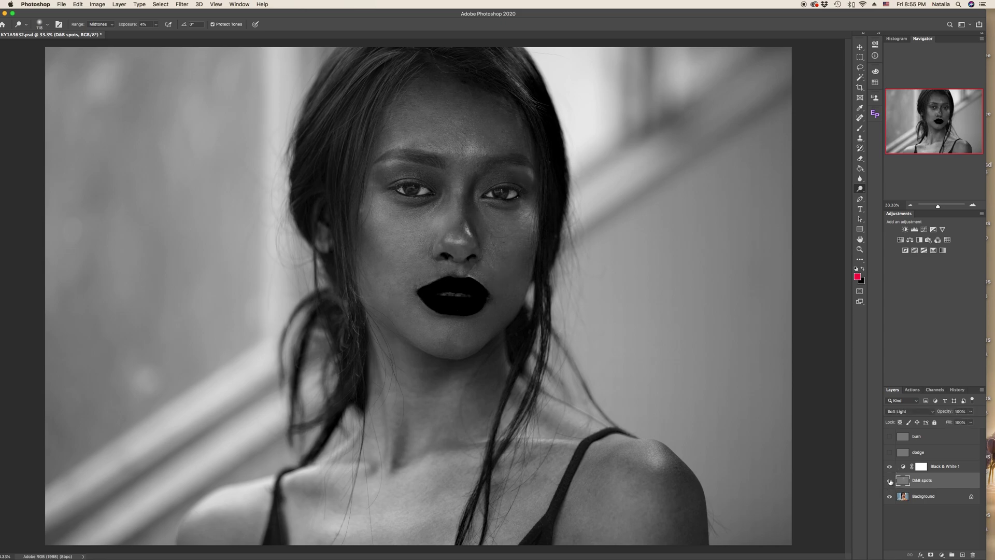
click(889, 481)
click(889, 481)
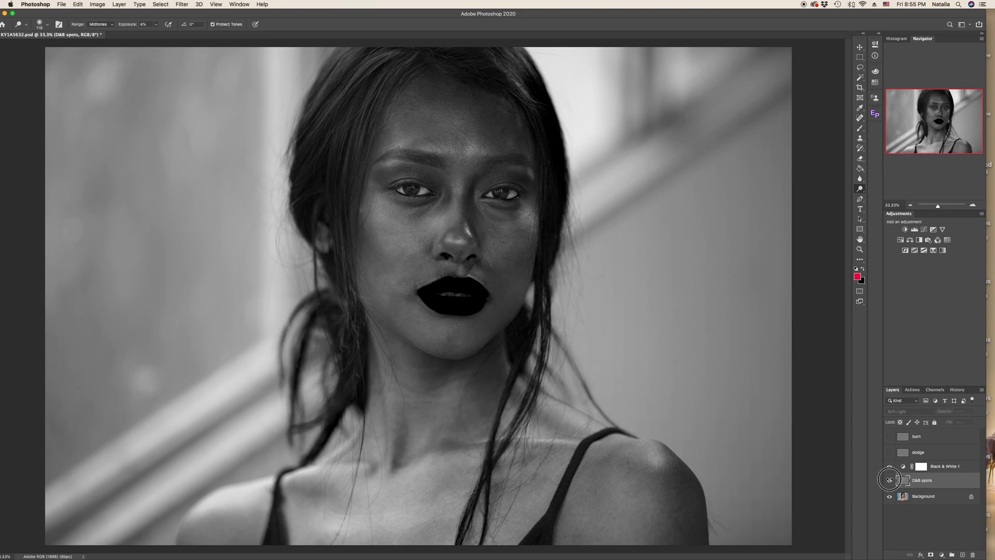
click(889, 480)
click(889, 481)
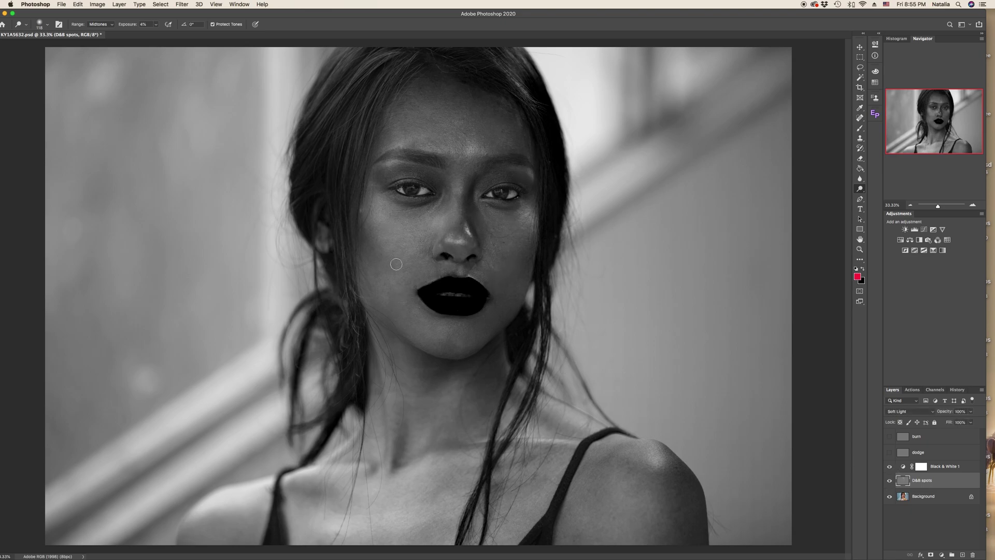
click(889, 480)
click(890, 481)
click(889, 479)
click(888, 479)
Delete the Black & White adjustment layer and compare the colour portrait with the D&B spots layer hidden and shown.
click(920, 466)
click(889, 467)
drag(968, 469, 973, 552)
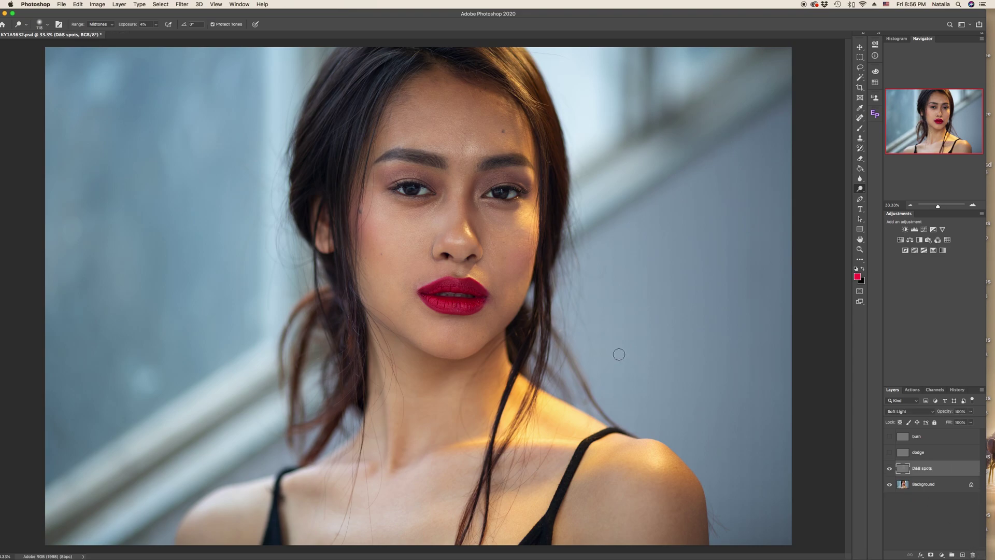
click(890, 469)
click(890, 468)
click(890, 469)
click(891, 469)
Set the Dodge tool to a brush of only a few pixels and 8% exposure for the fine lines under the eye.
key(super+equal)
key(super+equal)
key(super+equal)
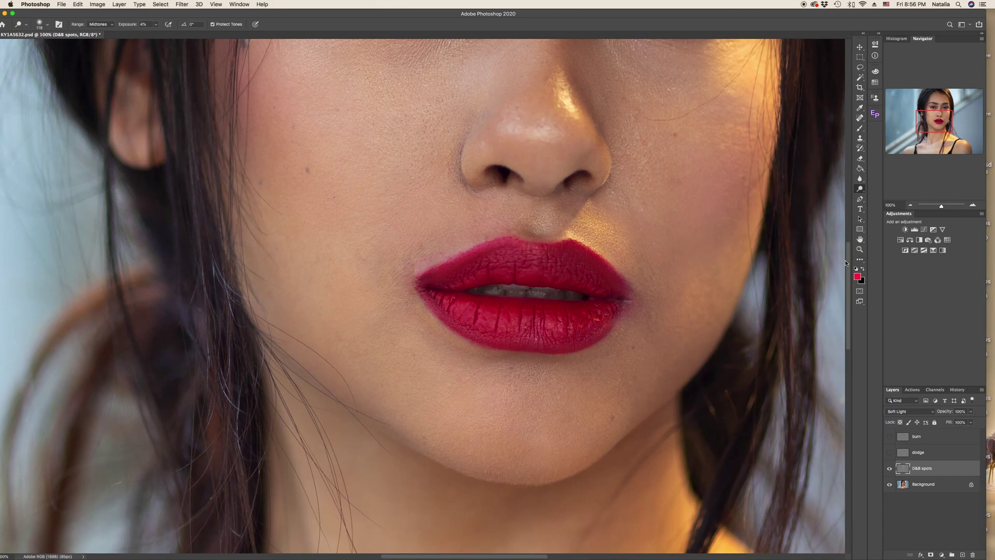
drag(846, 259, 845, 211)
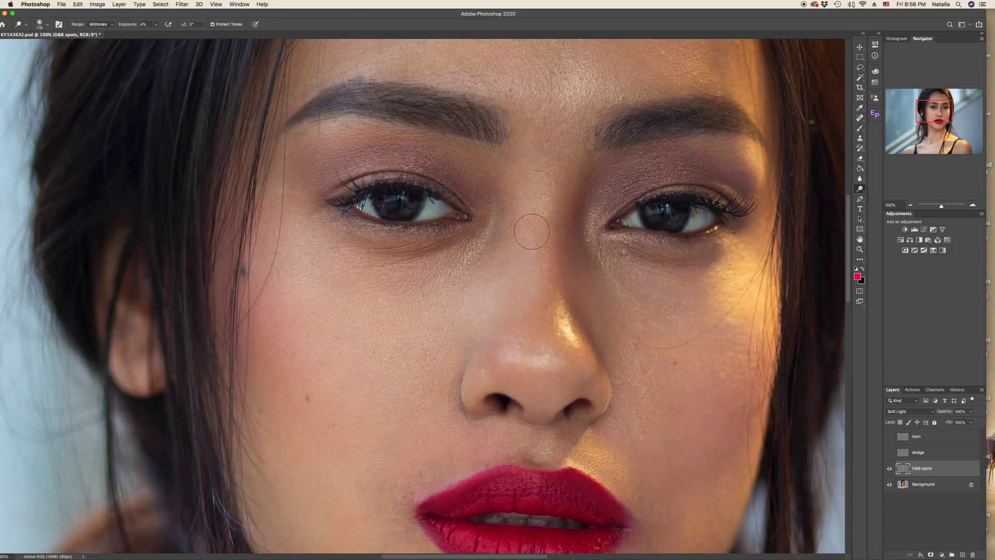
key(super+equal)
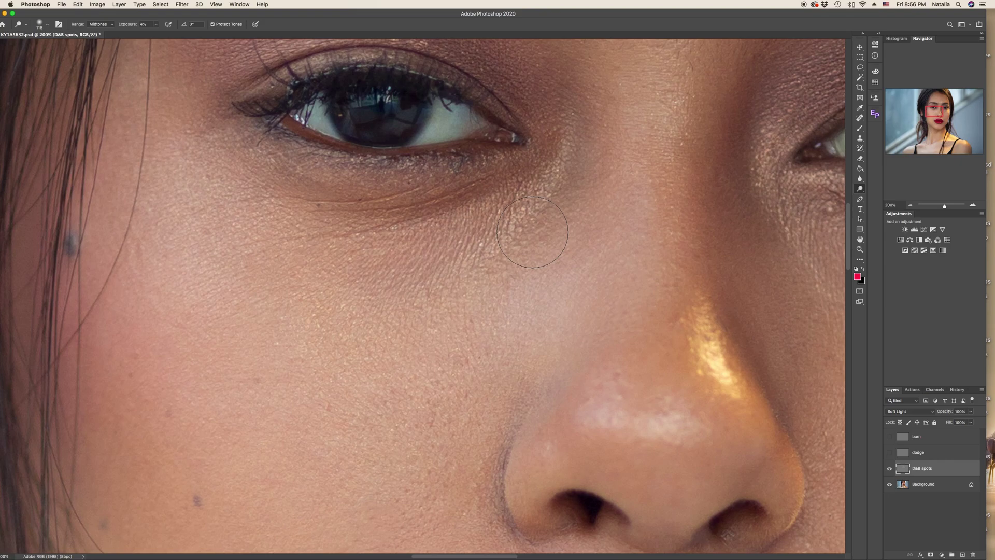
click(862, 118)
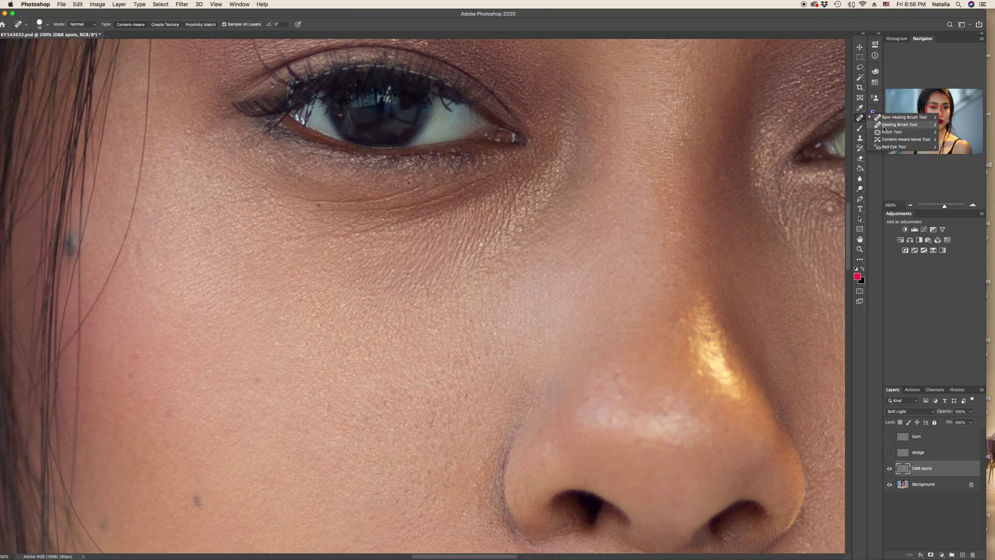
click(859, 188)
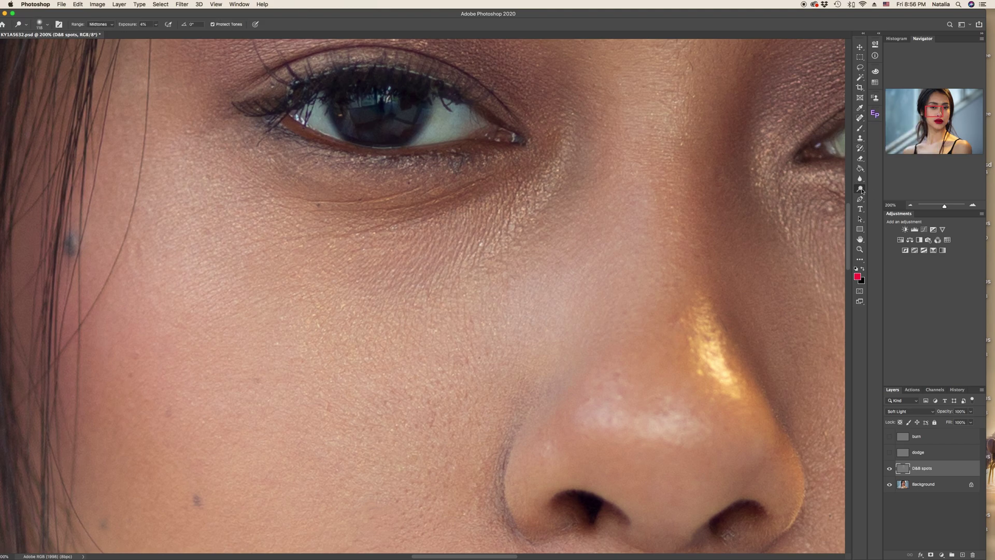
click(879, 187)
key(super+equal)
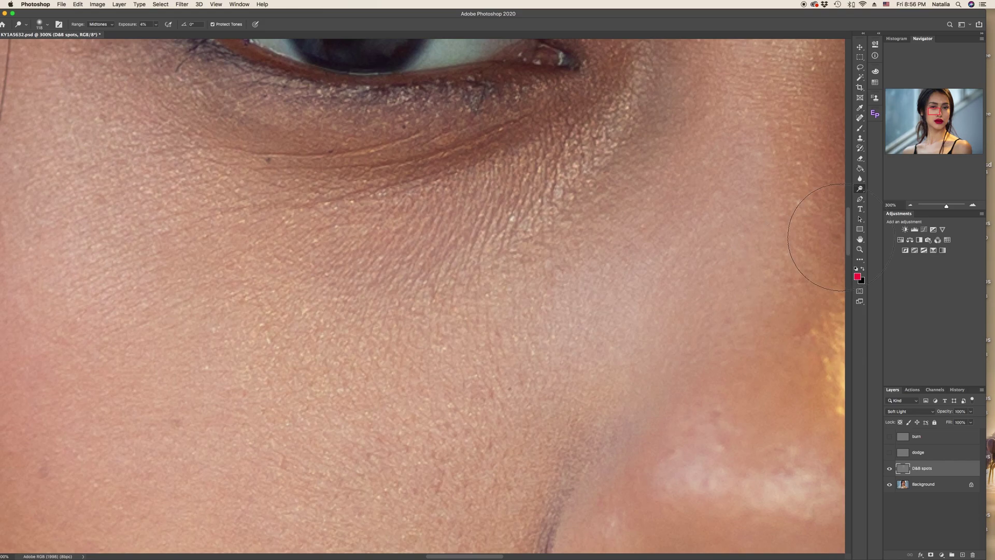
drag(846, 230, 847, 212)
right_click(585, 269)
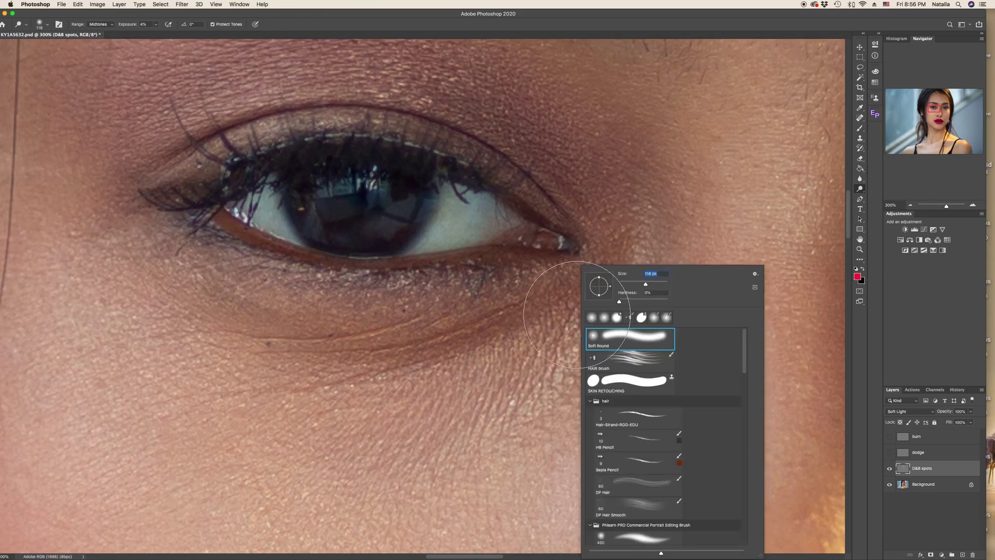
click(623, 284)
drag(622, 284, 620, 284)
click(156, 25)
drag(155, 33, 157, 34)
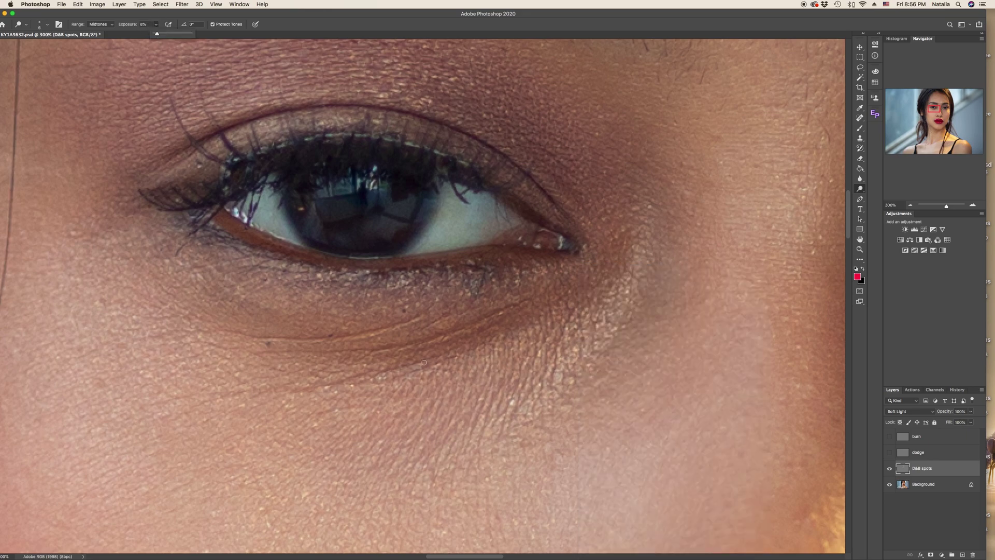
Dodge the dark creases and fine lines in the skin under the eye, varying the small brush size.
click(442, 334)
mouse_move(389, 348)
mouse_down()
mouse_move(446, 332)
mouse_move(366, 351)
mouse_move(382, 329)
mouse_move(355, 335)
mouse_move(412, 320)
mouse_move(457, 326)
mouse_move(449, 331)
mouse_move(510, 307)
mouse_move(308, 337)
mouse_move(358, 334)
mouse_move(345, 378)
mouse_up()
right_click(426, 345)
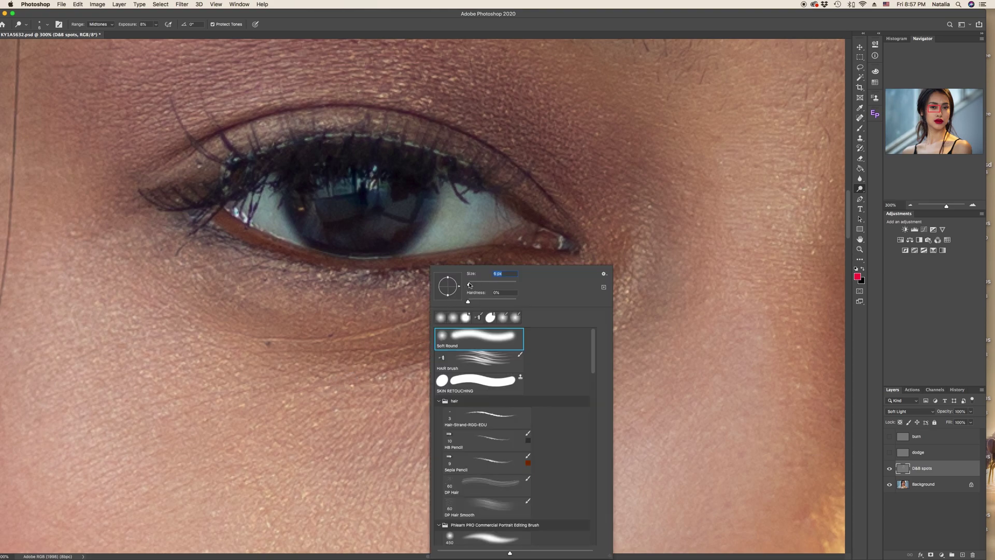
key(Return)
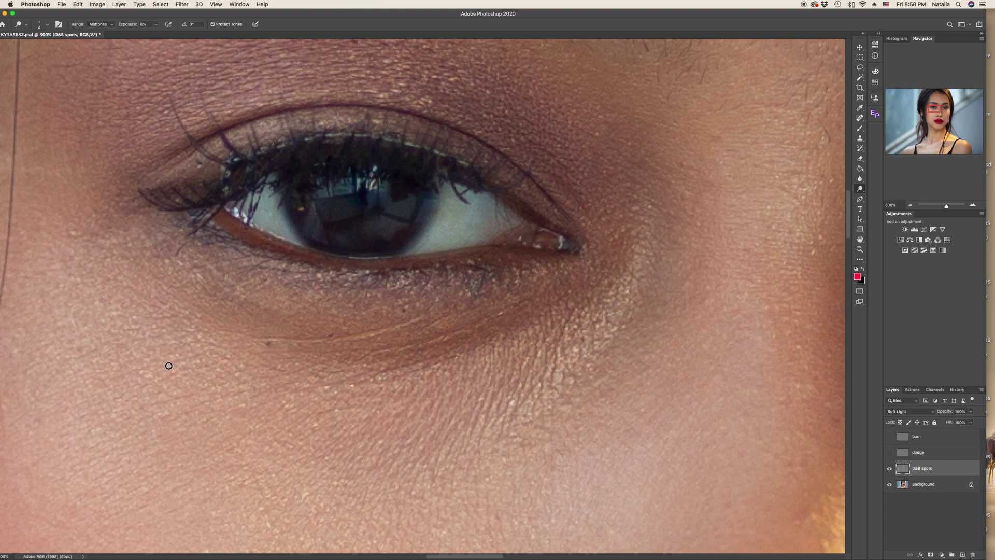
key(bracketright)
key(bracketleft)
key(bracketleft)
key(bracketleft)
Compare the retouch with the D&B spots layer hidden and shown, both close to the eye and across the whole portrait.
click(889, 468)
click(889, 469)
click(891, 470)
click(890, 470)
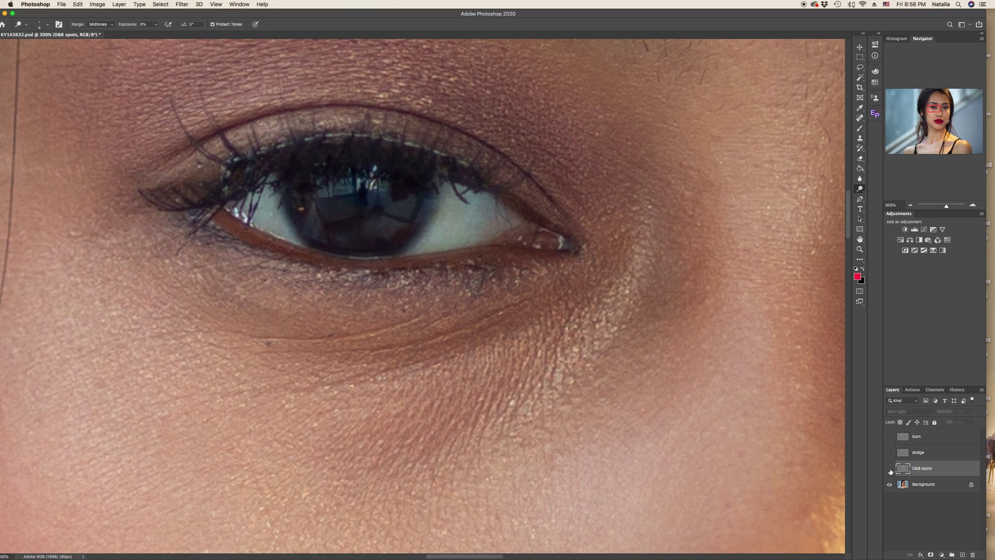
click(890, 470)
key(super+minus)
key(super+minus)
key(super+minus)
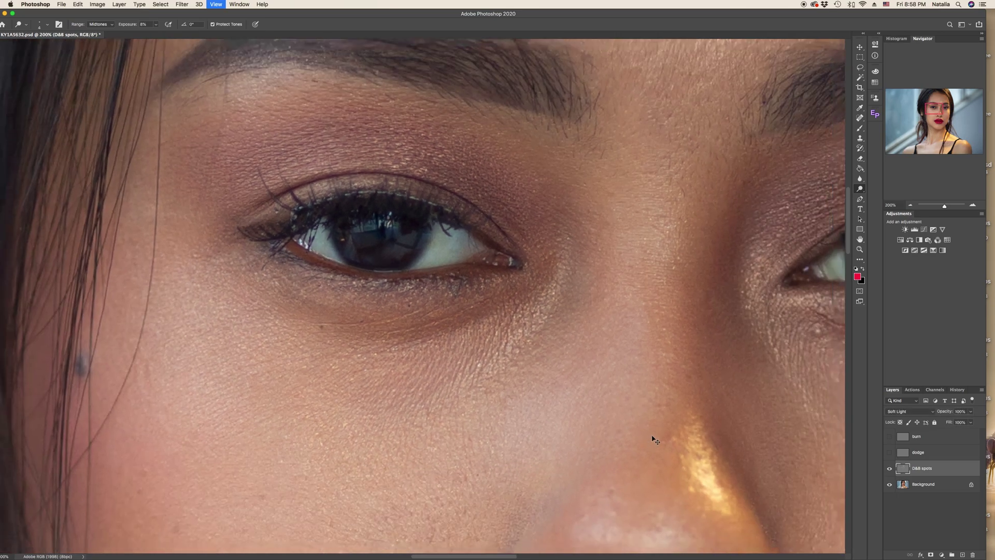
key(super+minus)
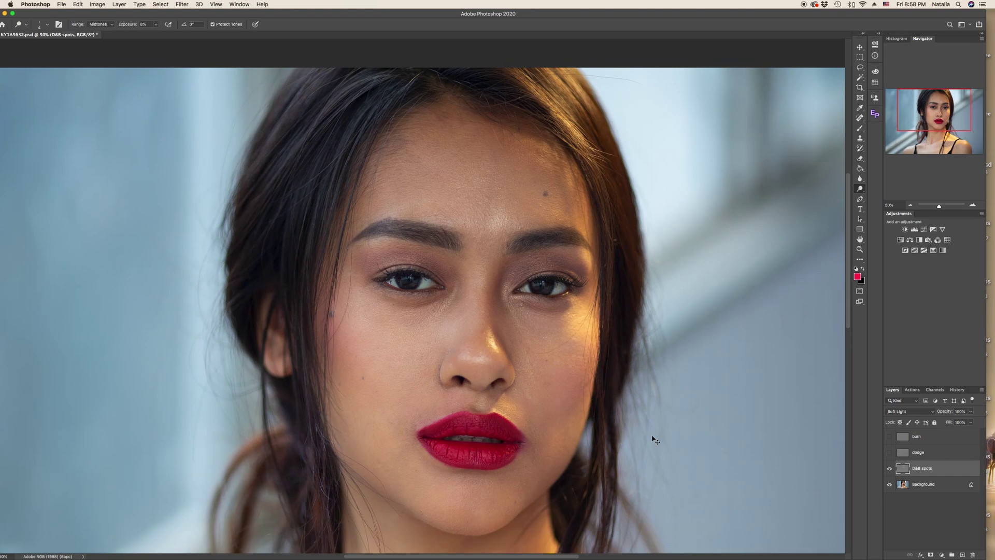
key(super+minus)
key(super+plus)
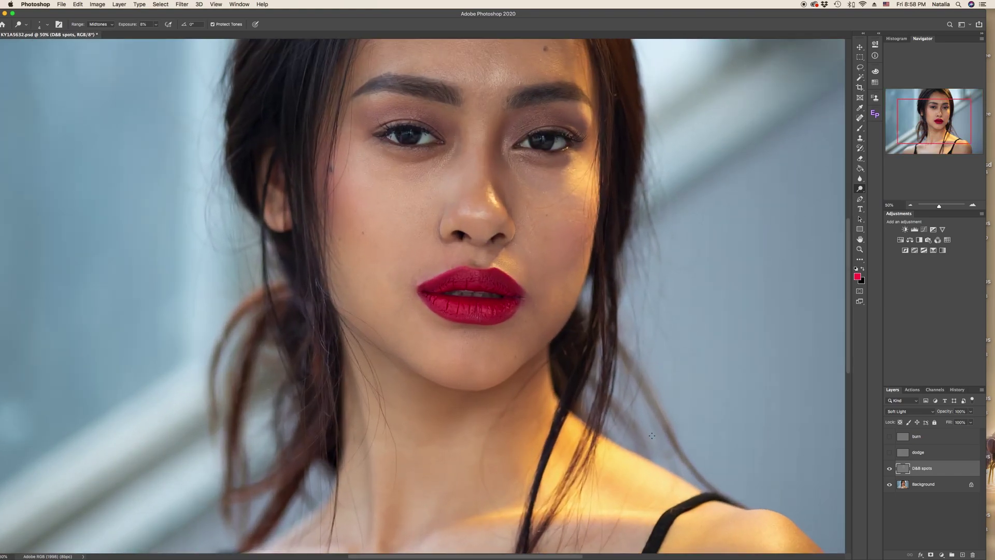
click(890, 469)
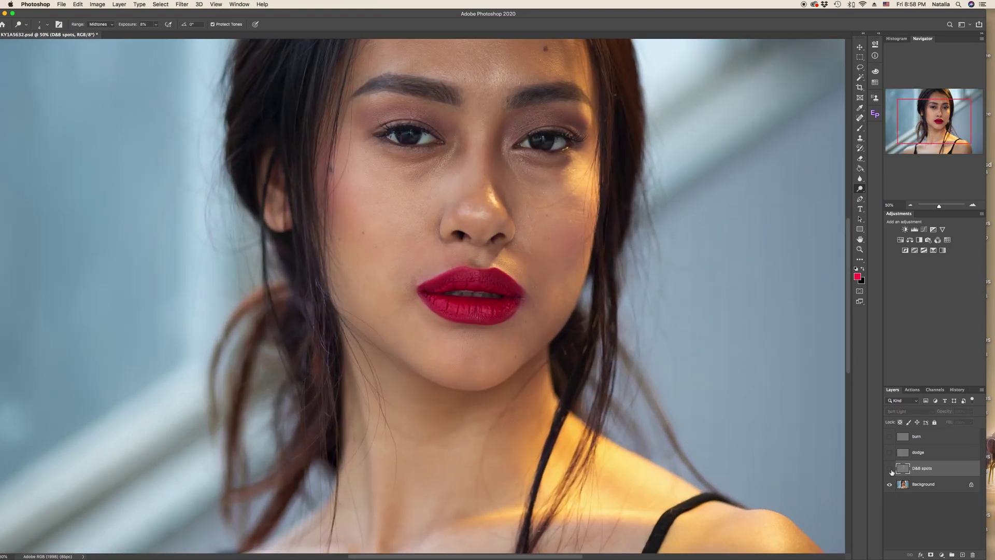
click(890, 469)
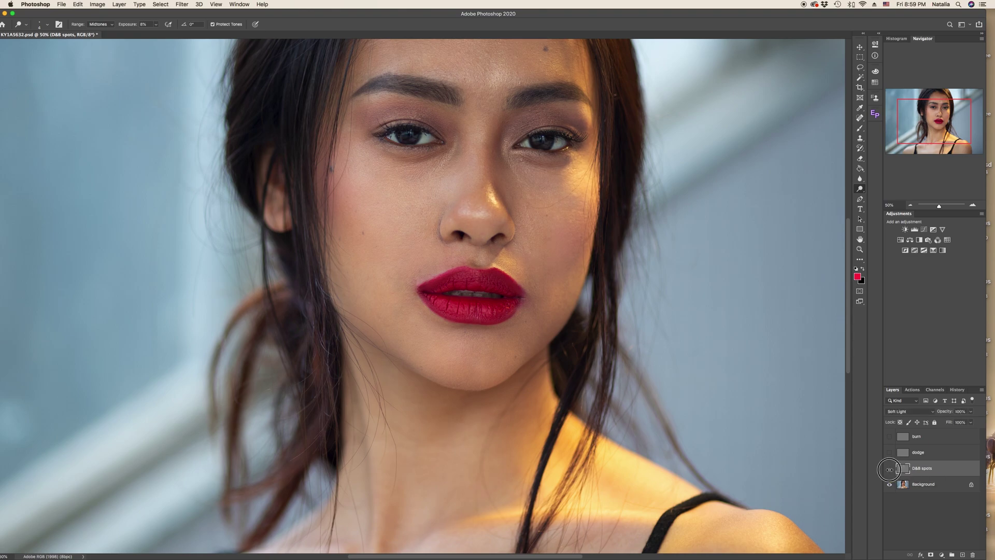
click(890, 469)
click(889, 469)
key(super+minus)
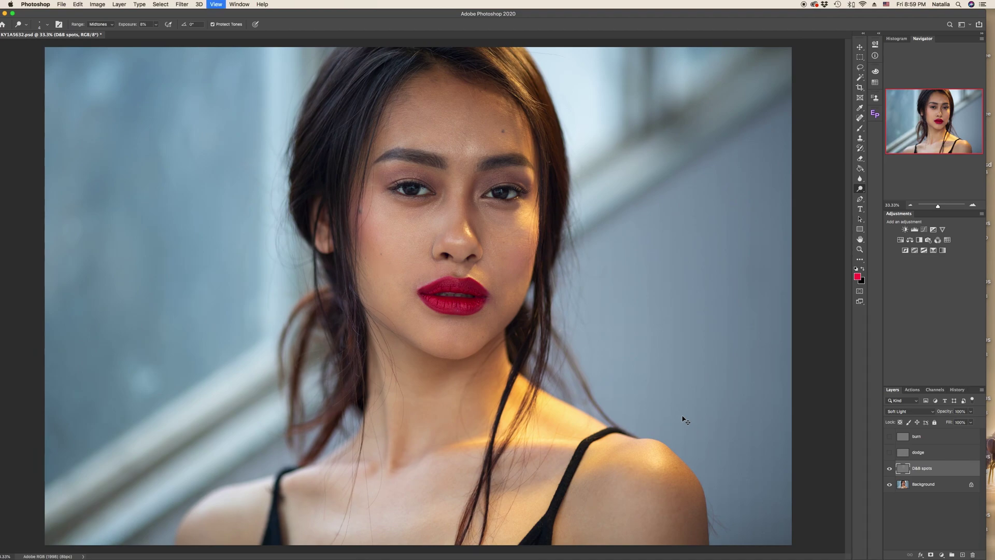
key(super+equal)
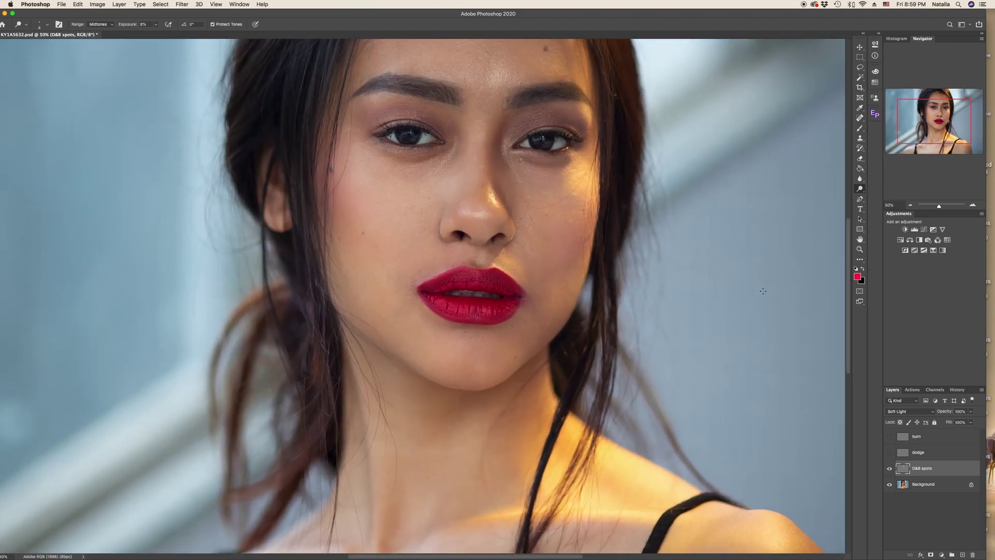
key(super+minus)
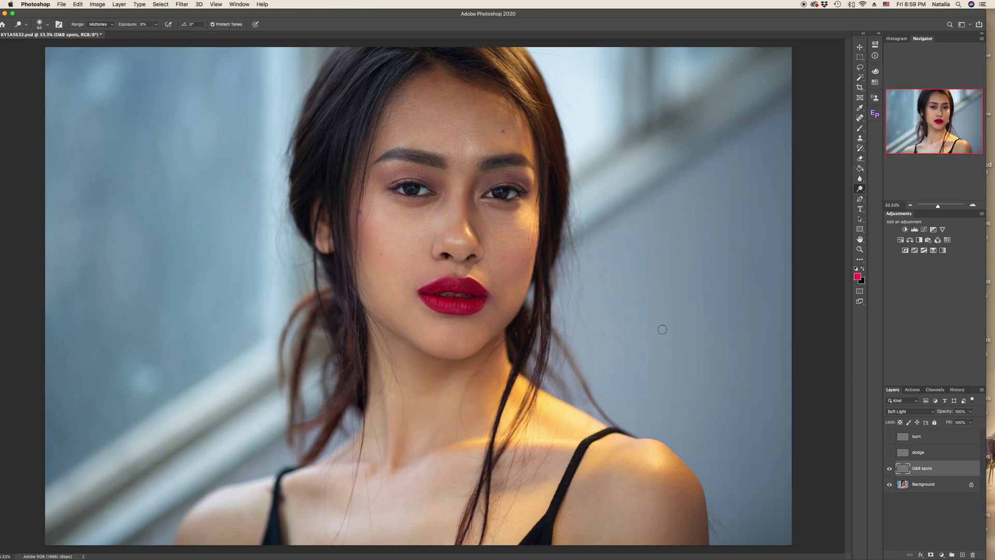
Make the dodge layer visible and add a new empty layer directly above it.
click(932, 436)
click(933, 451)
click(933, 439)
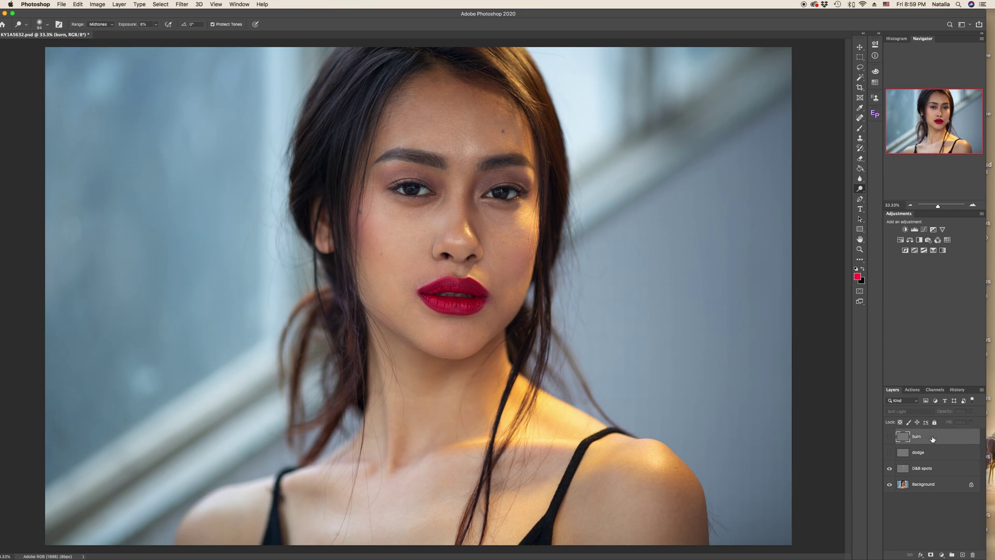
click(927, 454)
click(889, 452)
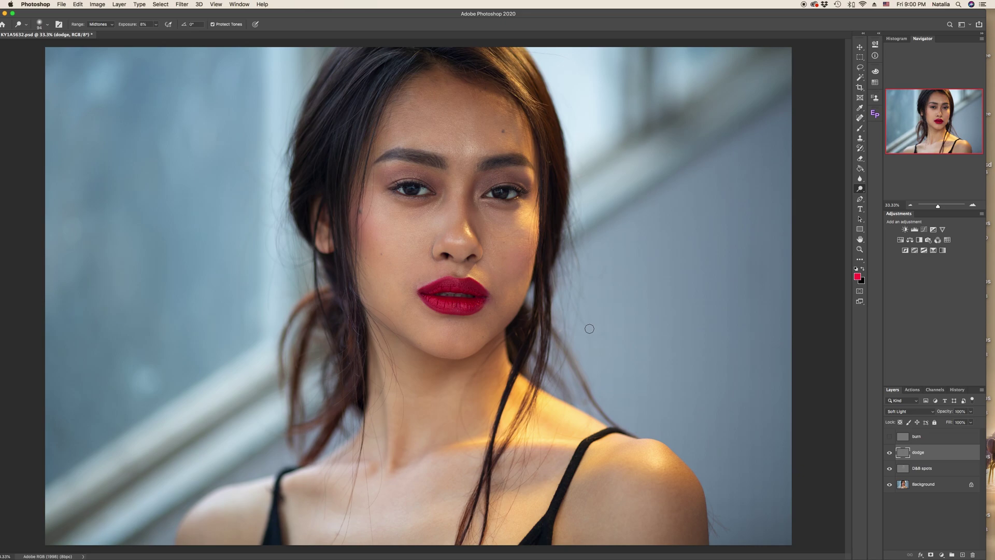
click(962, 554)
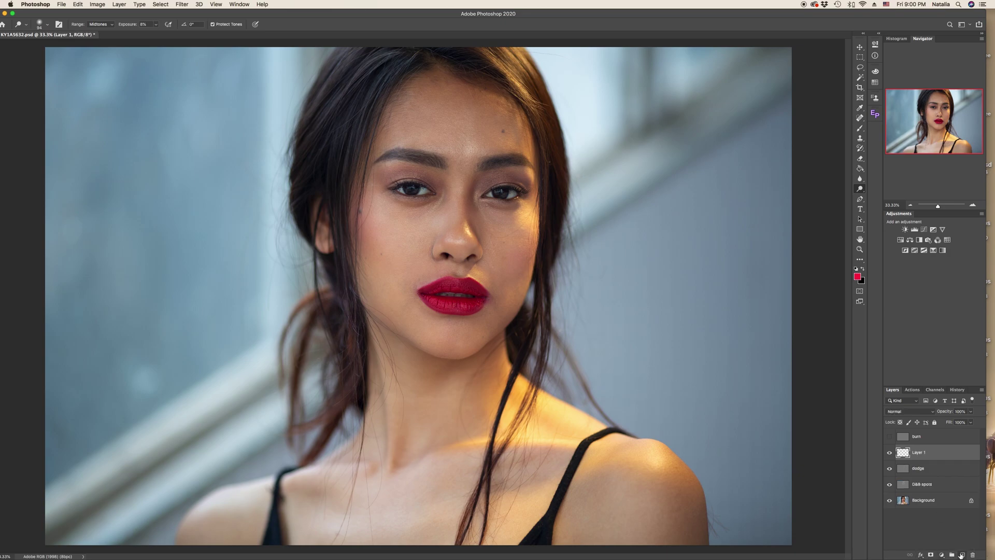
Paint red highlight guides with a soft round brush across the forehead and, at 100 px, down the bridge and tip of the nose.
click(857, 276)
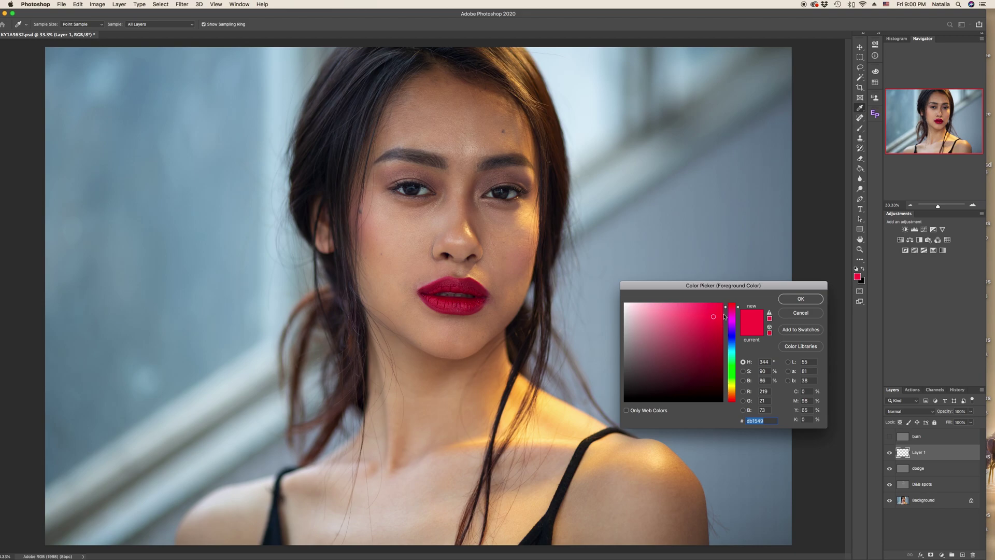
click(800, 299)
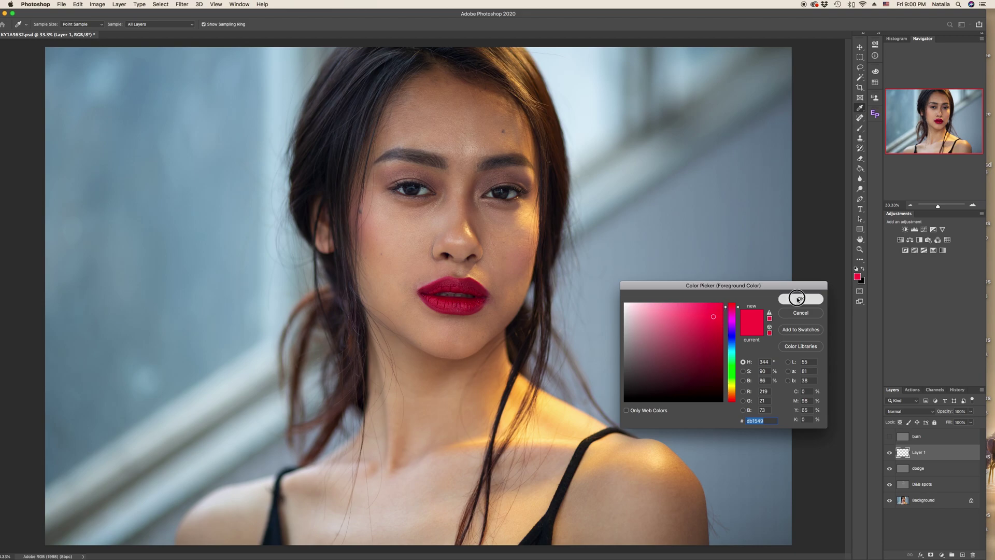
click(860, 129)
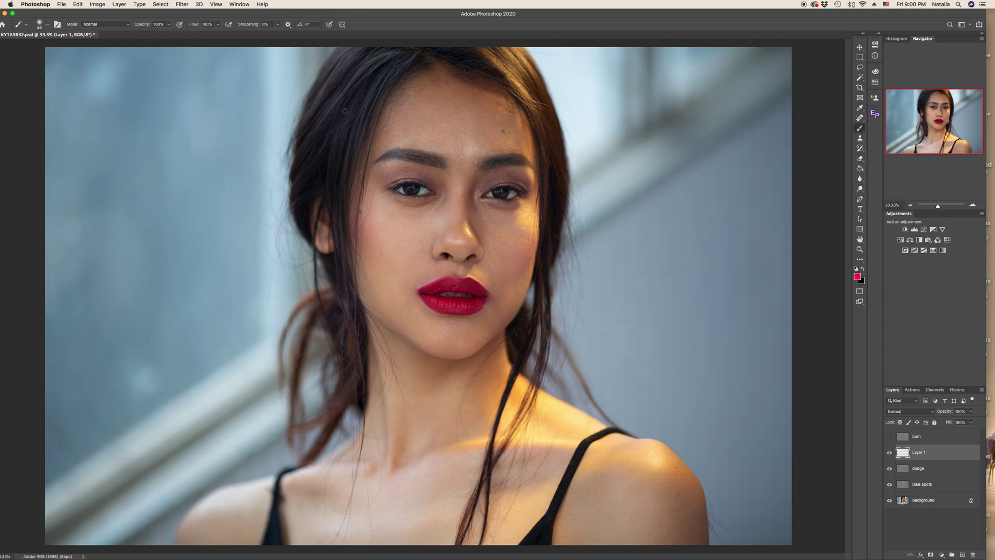
right_click(527, 214)
click(561, 222)
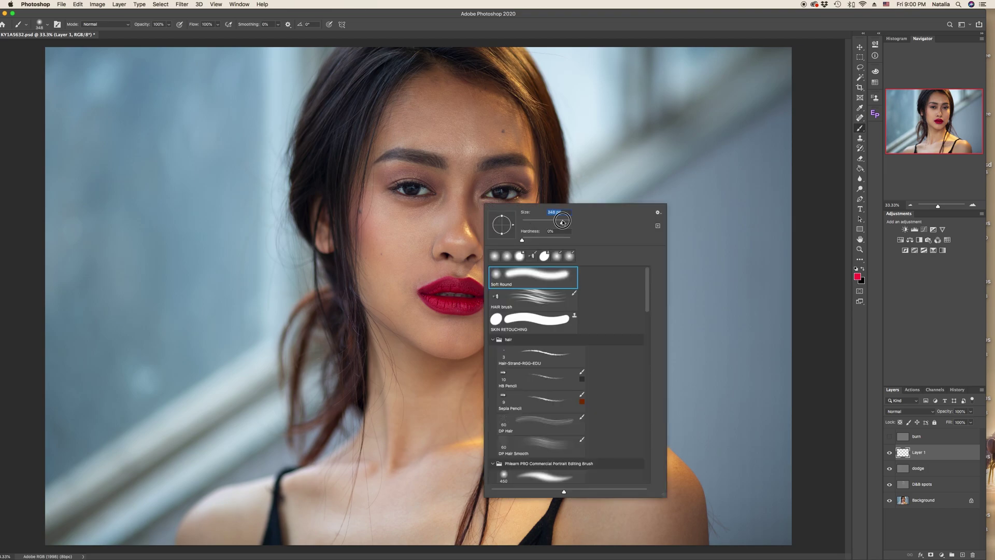
mouse_move(431, 121)
mouse_down()
mouse_move(486, 124)
mouse_move(432, 123)
mouse_move(455, 241)
mouse_up()
right_click(562, 151)
text(100)
key(Return)
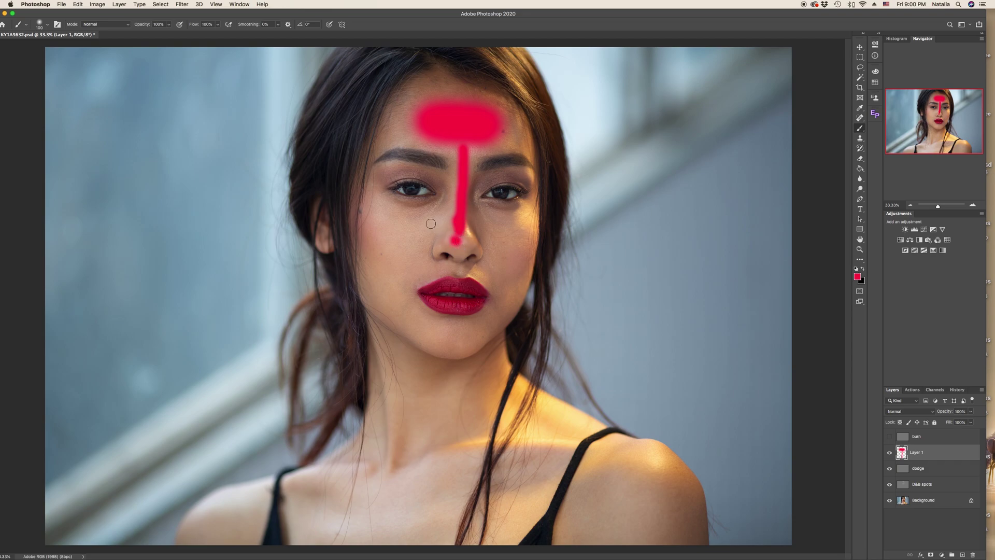
Mark both cheekbones with broad red strokes and the chin with a smaller red spot.
right_click(444, 241)
click(525, 261)
drag(384, 213, 418, 238)
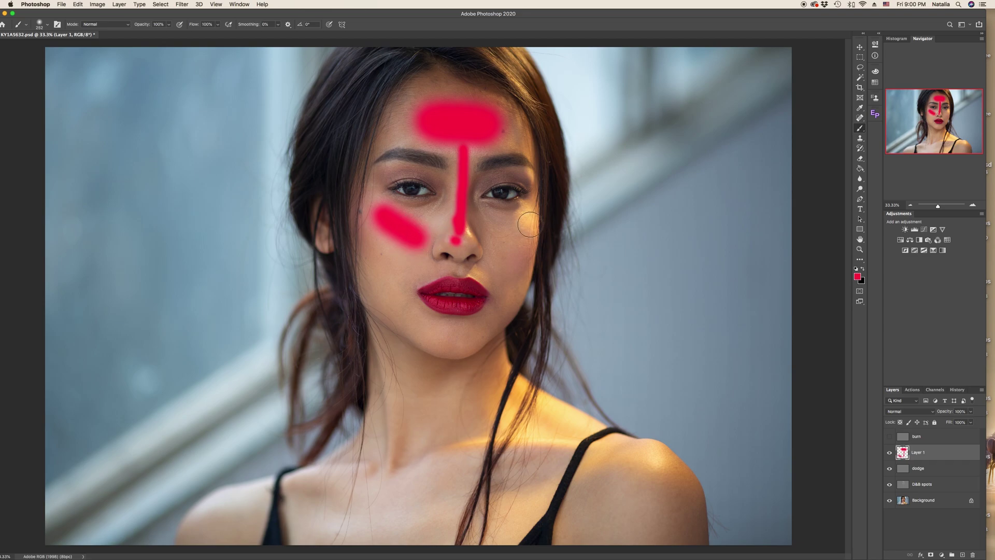
drag(531, 224, 499, 244)
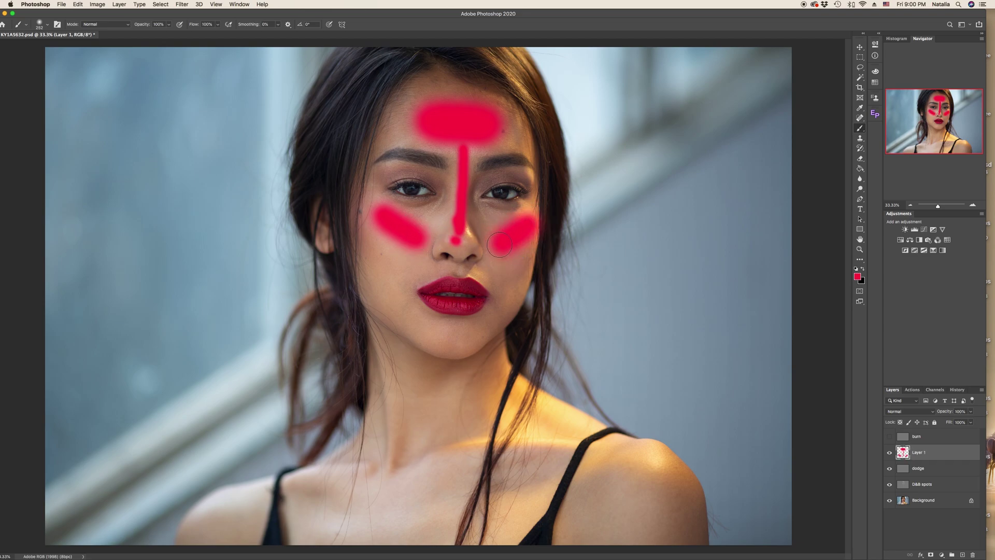
key(bracketleft)
key(bracketleft)
key(bracketleft)
click(450, 340)
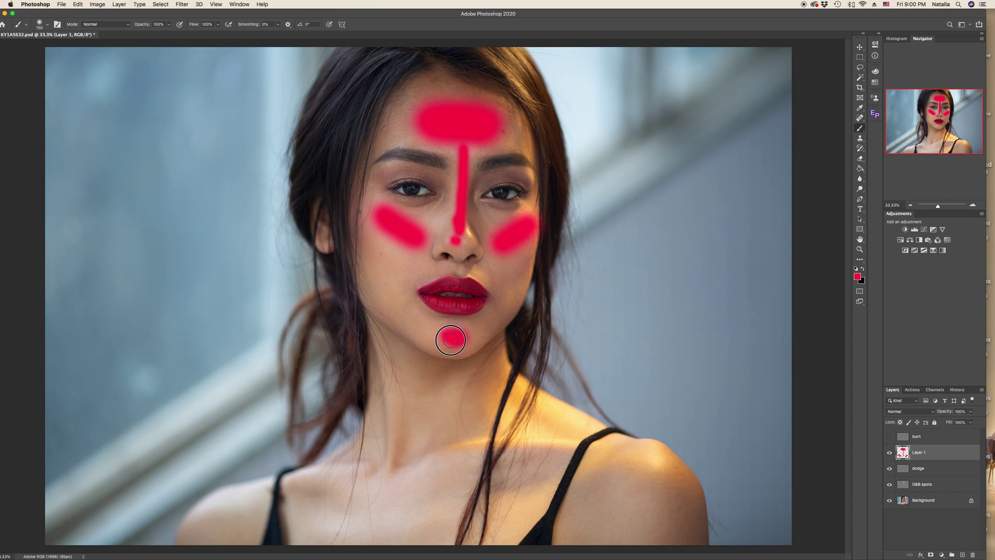
Mark the upper lip edge, the eyes and both brow bones in red with a small brush.
right_click(457, 279)
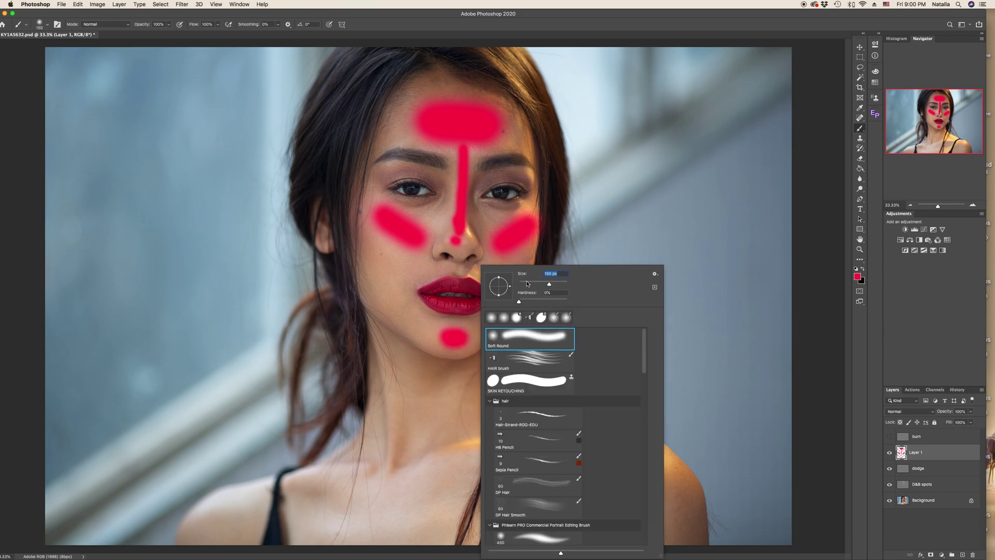
mouse_move(452, 274)
mouse_down()
mouse_move(432, 280)
mouse_move(490, 289)
mouse_up()
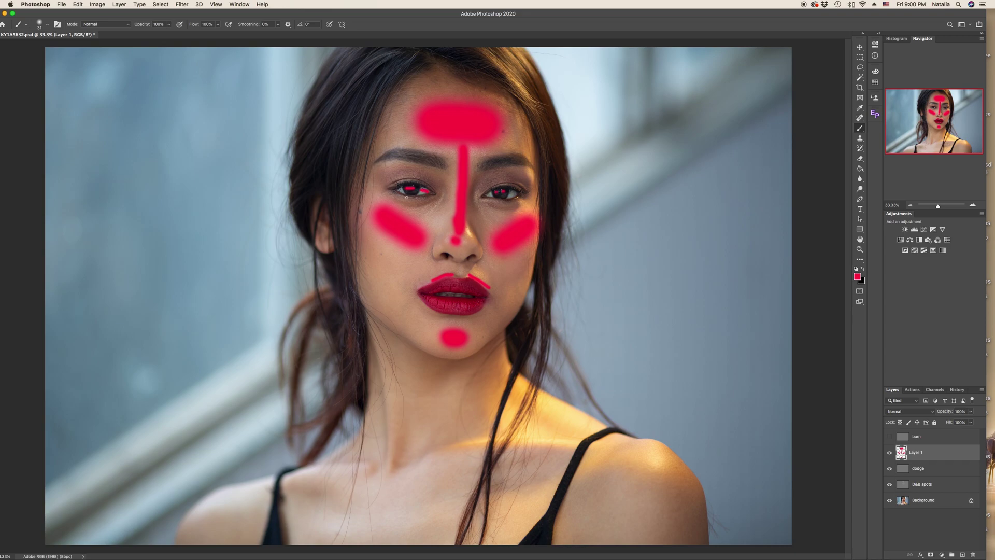
right_click(505, 195)
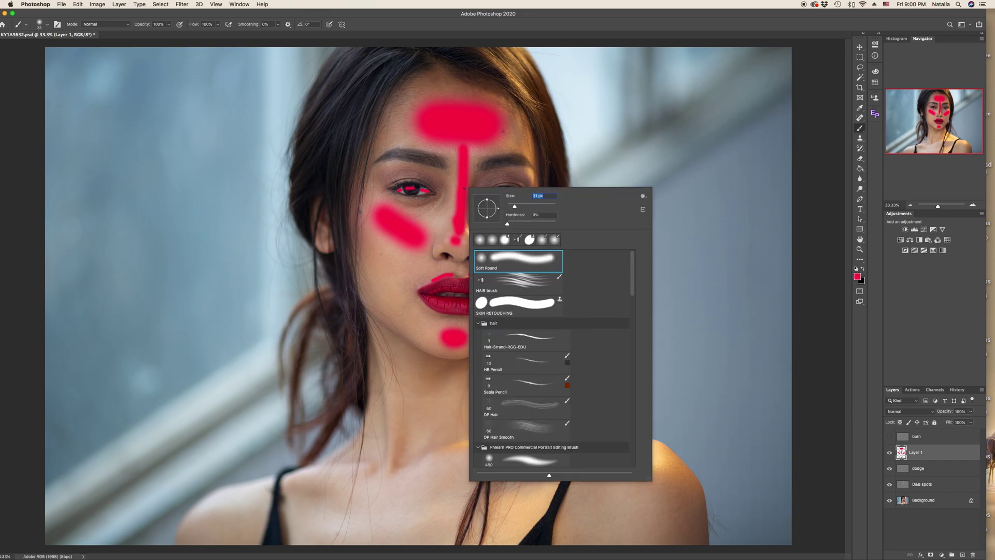
drag(402, 165, 375, 166)
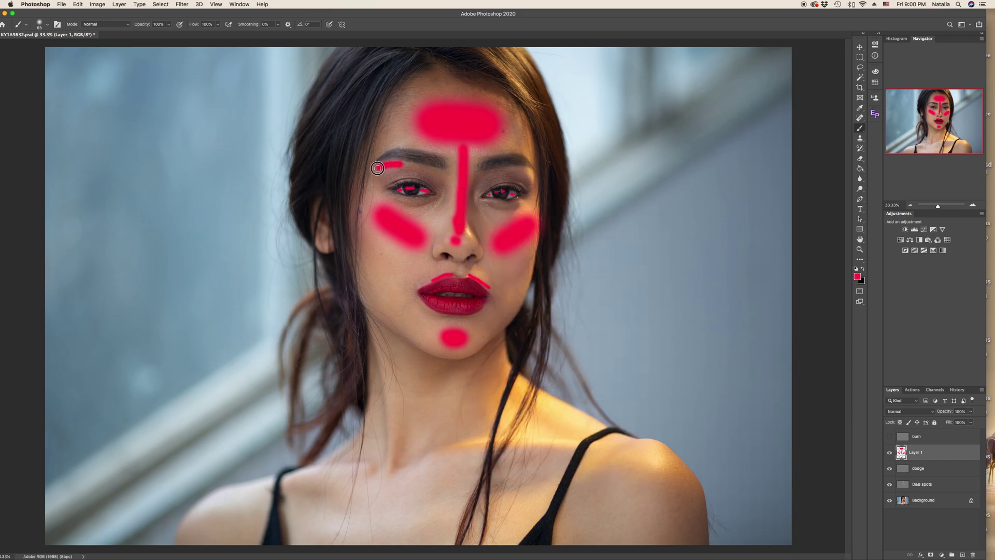
drag(512, 170, 533, 175)
Paint red lines along both collarbones and a larger red spot on each shoulder.
drag(571, 443, 399, 462)
drag(369, 464, 286, 479)
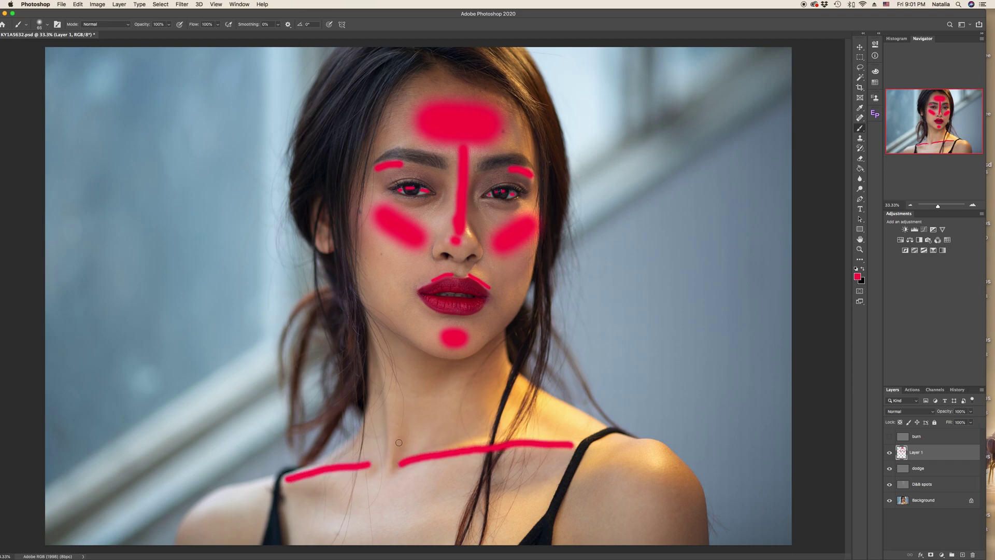
key(bracketright)
right_click(692, 465)
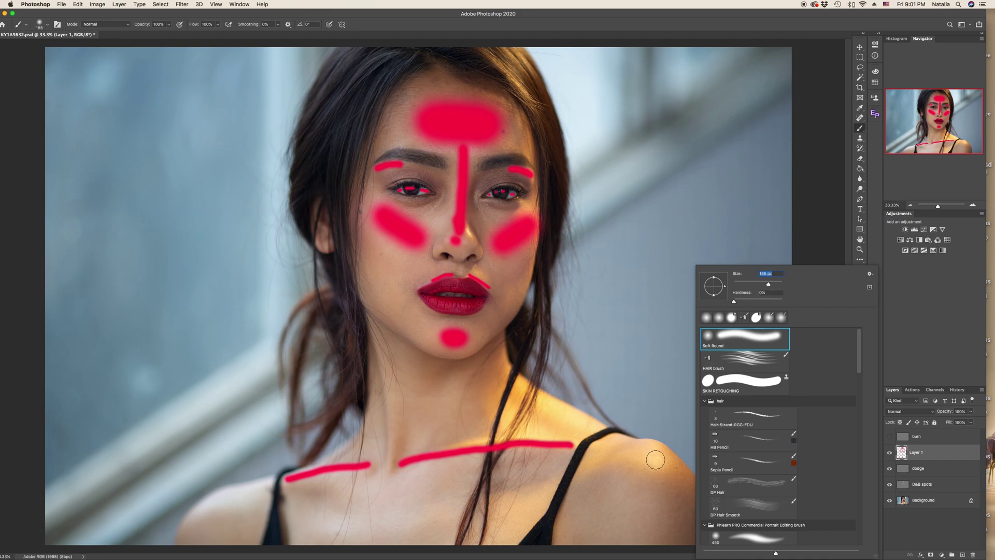
mouse_move(655, 460)
mouse_down()
mouse_move(666, 481)
mouse_move(653, 465)
mouse_up()
drag(228, 514, 221, 511)
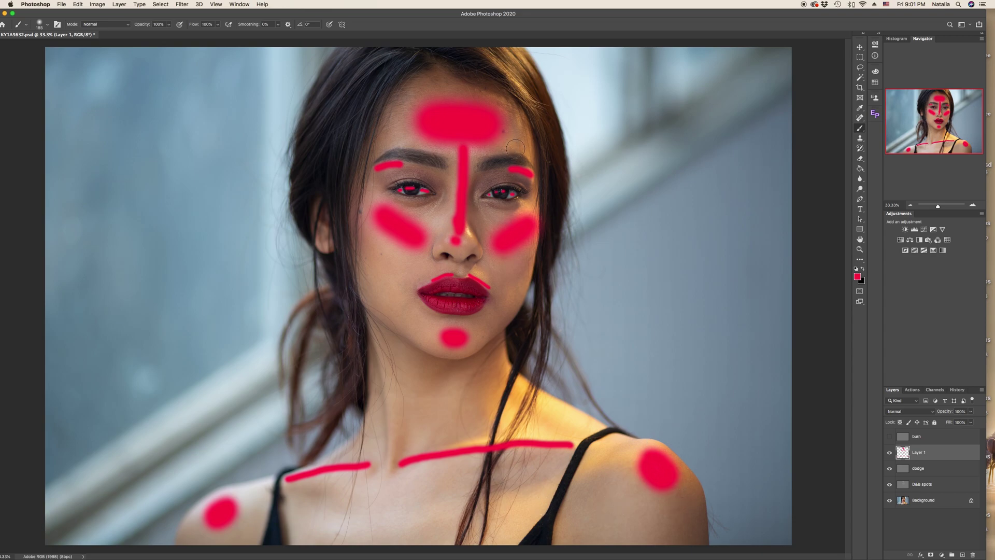
Mark the lower lip and the hair highlights on both sides of the head in red with a smaller brush.
right_click(522, 287)
drag(584, 282, 579, 284)
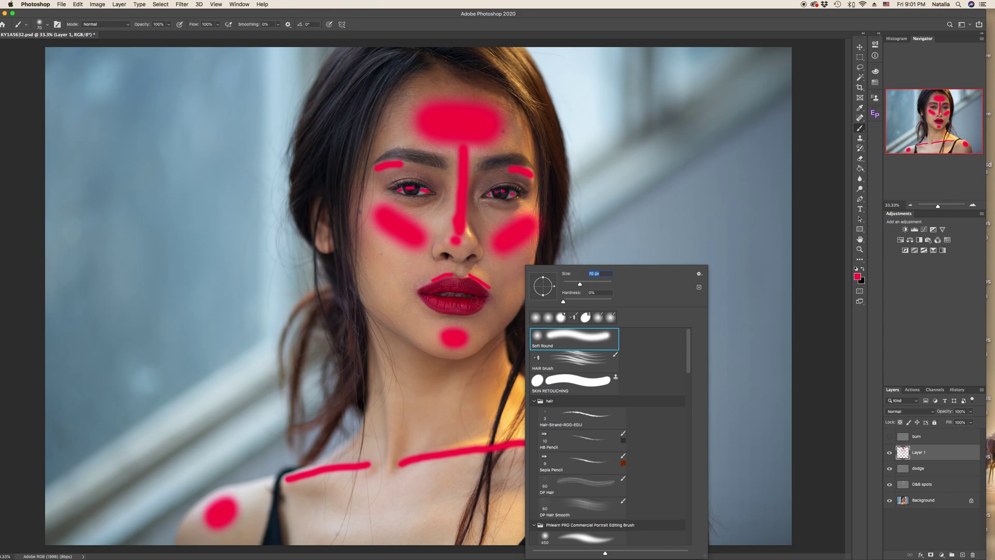
click(449, 305)
drag(457, 306, 442, 305)
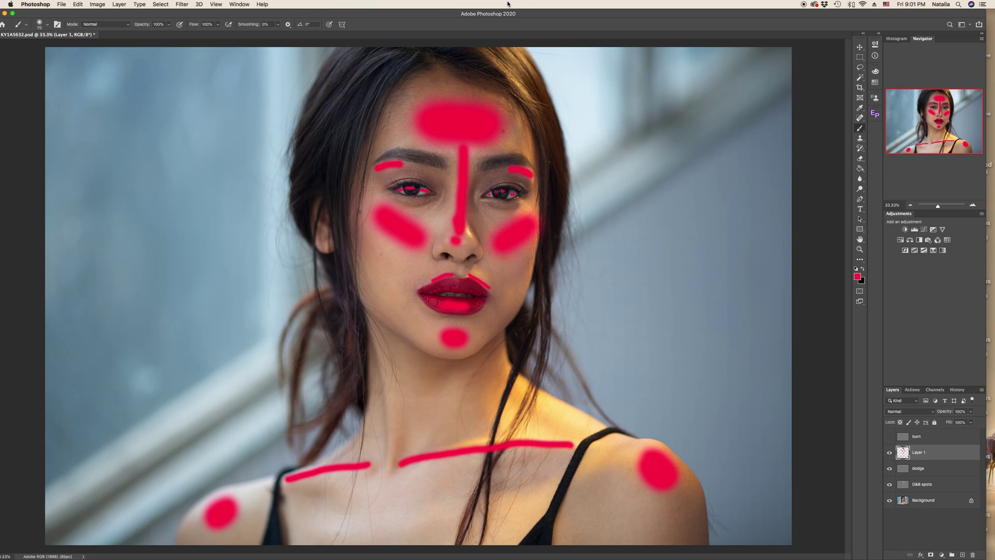
mouse_move(490, 55)
mouse_down()
mouse_move(543, 112)
mouse_move(536, 88)
mouse_move(541, 101)
mouse_up()
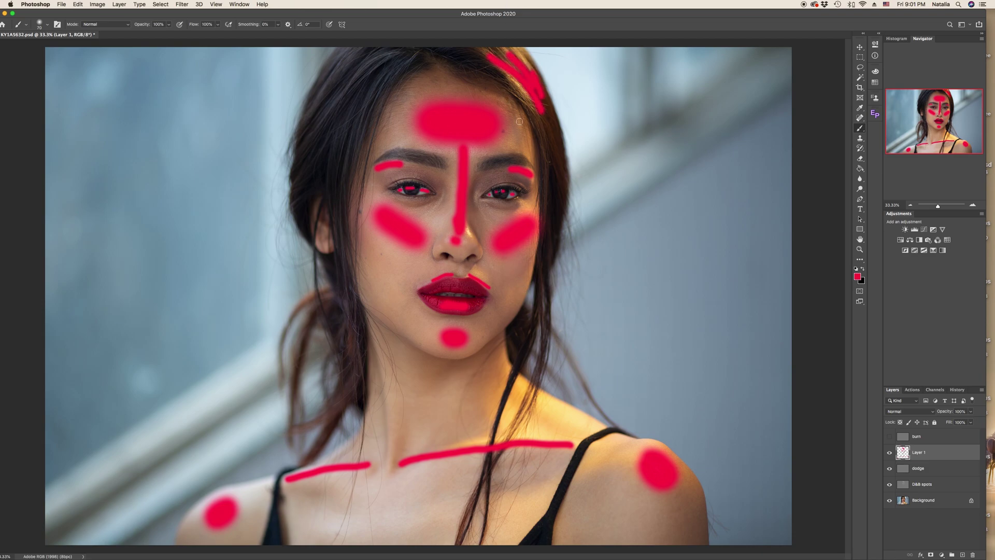
drag(403, 65, 340, 155)
drag(365, 78, 317, 141)
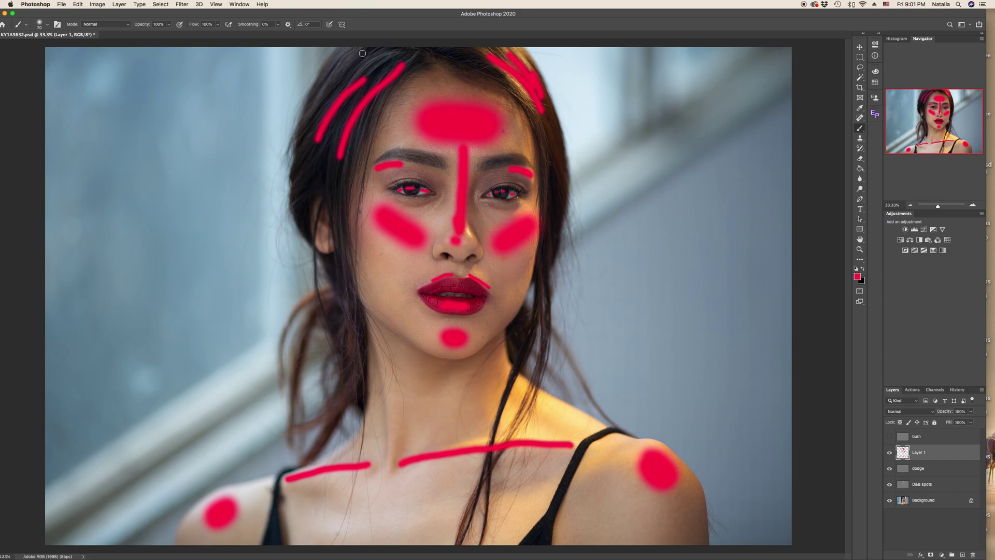
drag(362, 53, 292, 159)
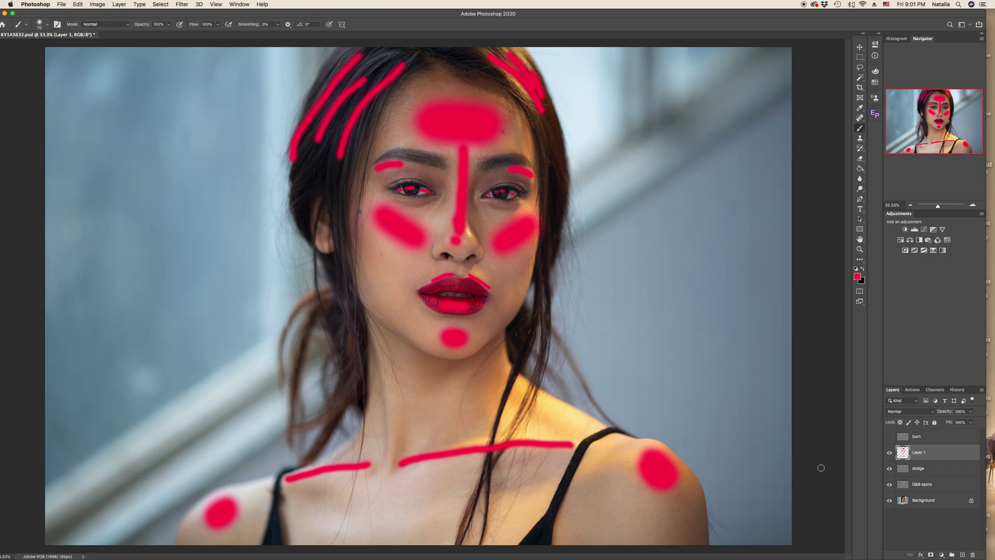
Switch the paint colour to blue and mark the shadow areas along the hairline, below the cheekbones and under the jaw with a large soft brush.
click(858, 277)
click(734, 338)
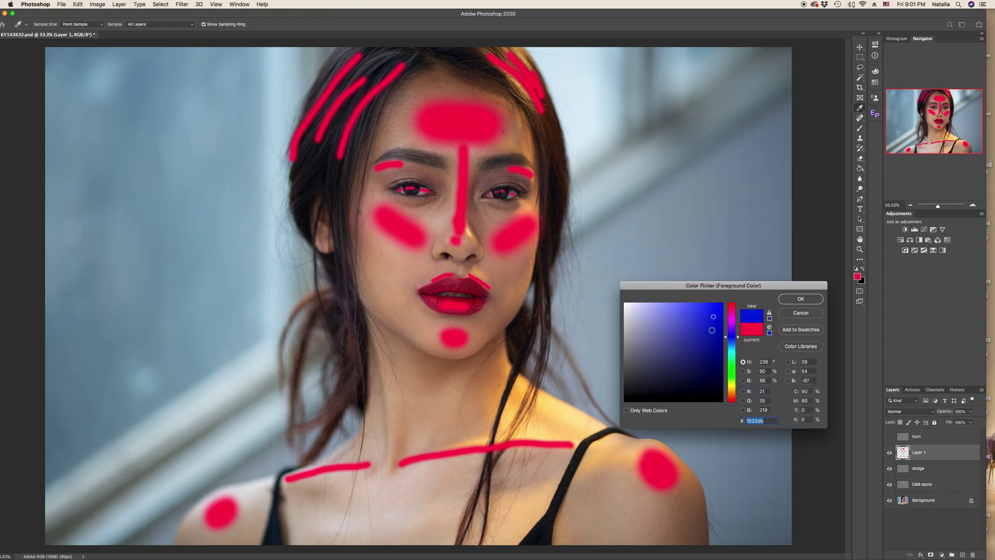
click(714, 333)
click(790, 298)
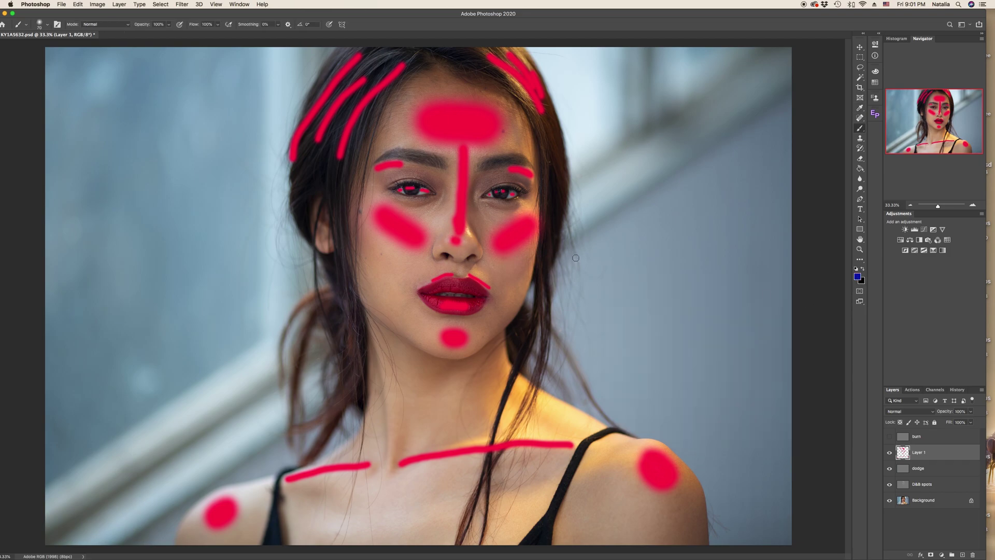
right_click(578, 275)
drag(654, 284, 657, 284)
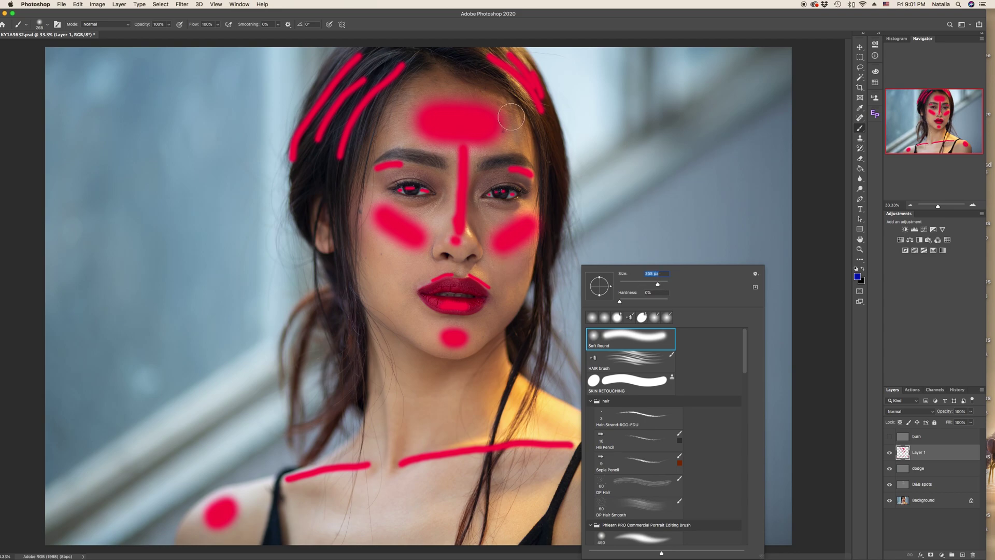
mouse_move(437, 71)
mouse_down()
mouse_move(366, 145)
mouse_move(460, 71)
mouse_move(528, 140)
mouse_move(537, 173)
mouse_up()
drag(349, 243, 407, 319)
drag(542, 245, 503, 321)
mouse_move(374, 336)
mouse_down()
mouse_move(422, 373)
mouse_move(490, 358)
mouse_move(534, 321)
mouse_up()
Mark the shadows below the lower lip, around the nose and at the outer eye corners in blue with a smaller brush.
right_click(516, 307)
drag(589, 280, 585, 283)
drag(464, 319, 473, 318)
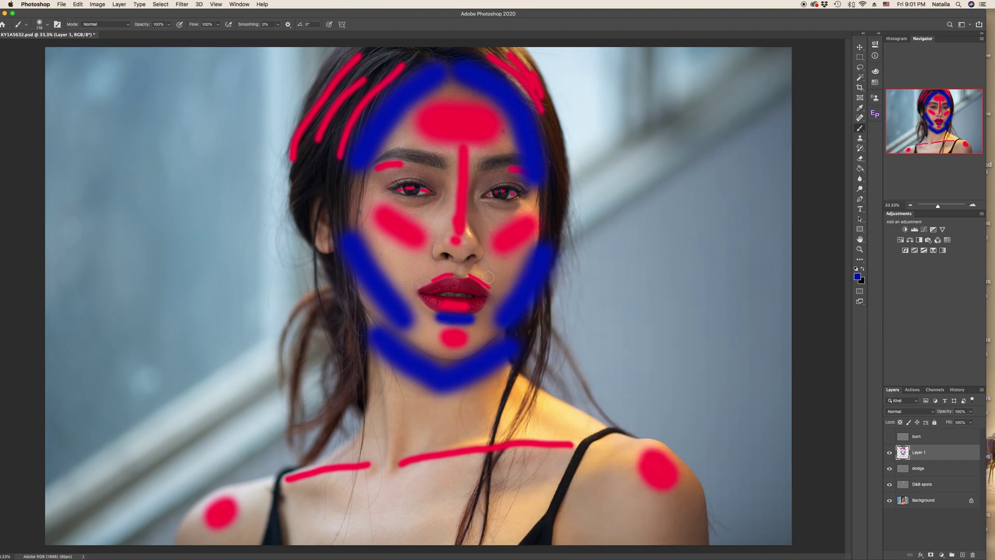
drag(445, 176, 446, 241)
mouse_move(472, 188)
mouse_down()
mouse_move(471, 234)
mouse_move(468, 253)
mouse_up()
drag(393, 187, 383, 188)
drag(528, 193, 525, 188)
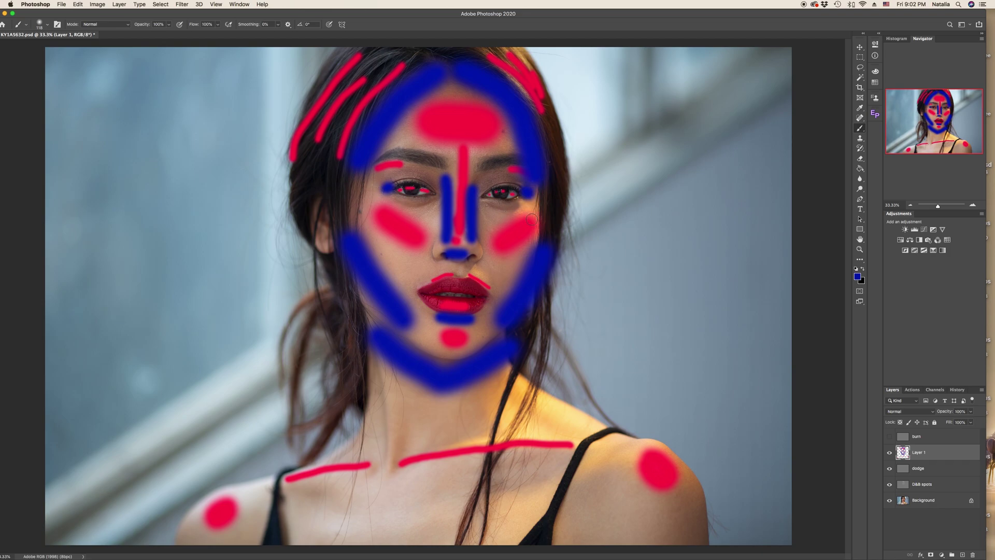
Paint blue shadow guides over the eyebrows, beneath both collarbones and down the side of the neck.
drag(439, 164, 382, 156)
drag(487, 162, 521, 163)
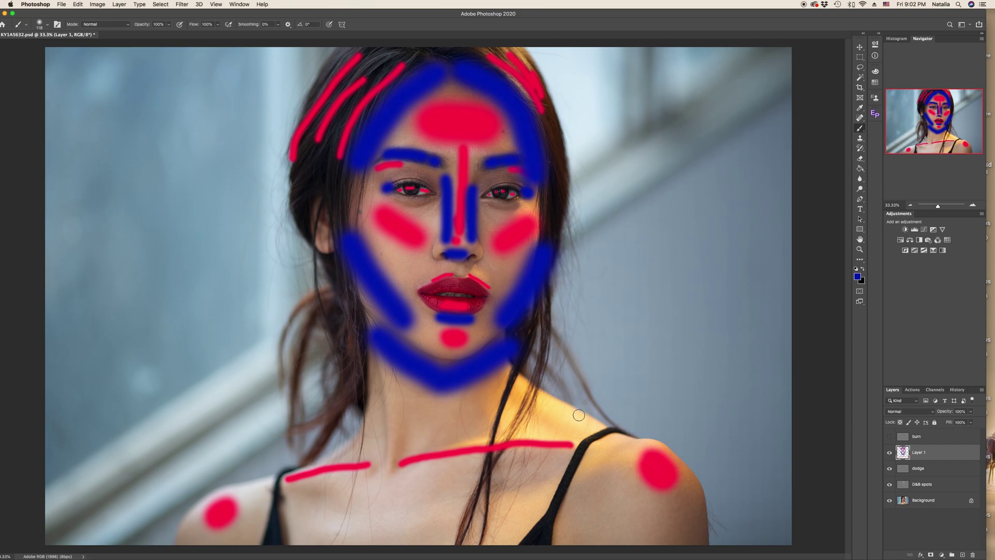
drag(562, 460, 435, 475)
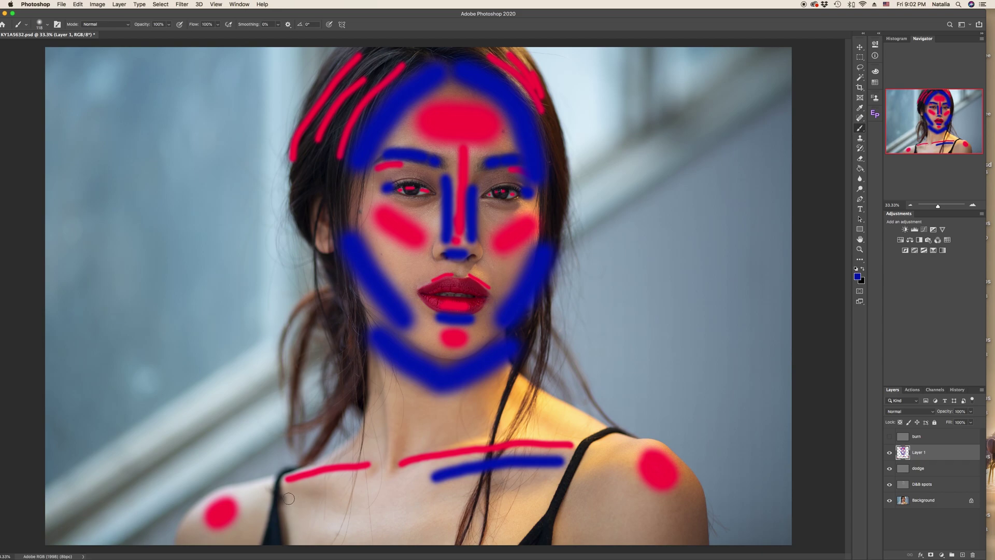
drag(289, 498, 383, 498)
click(400, 407)
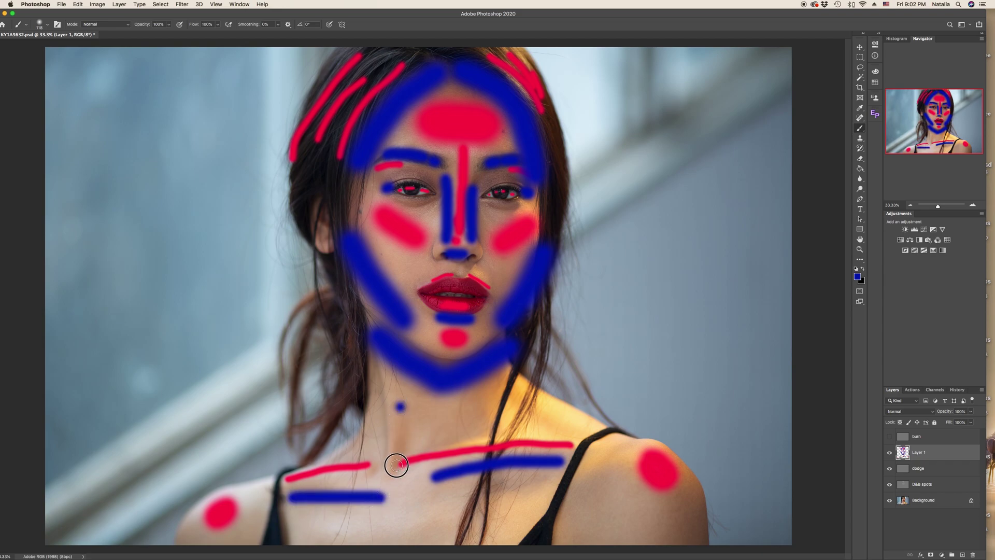
drag(400, 406, 397, 464)
drag(376, 357, 380, 461)
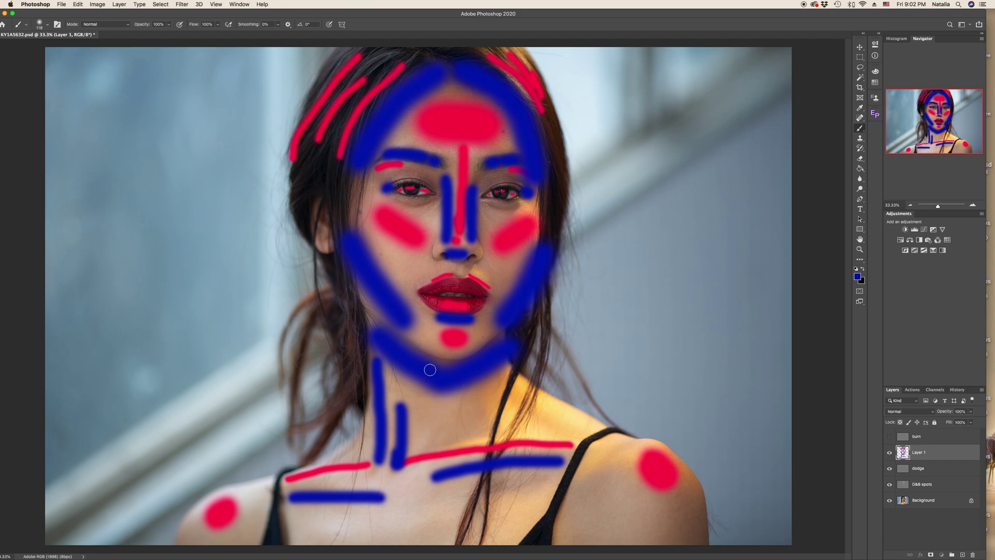
Delete the painted guide layer and set the Dodge tool to 4% exposure for the dodge layer.
mouse_move(958, 450)
mouse_down()
mouse_move(953, 506)
mouse_move(973, 555)
mouse_up()
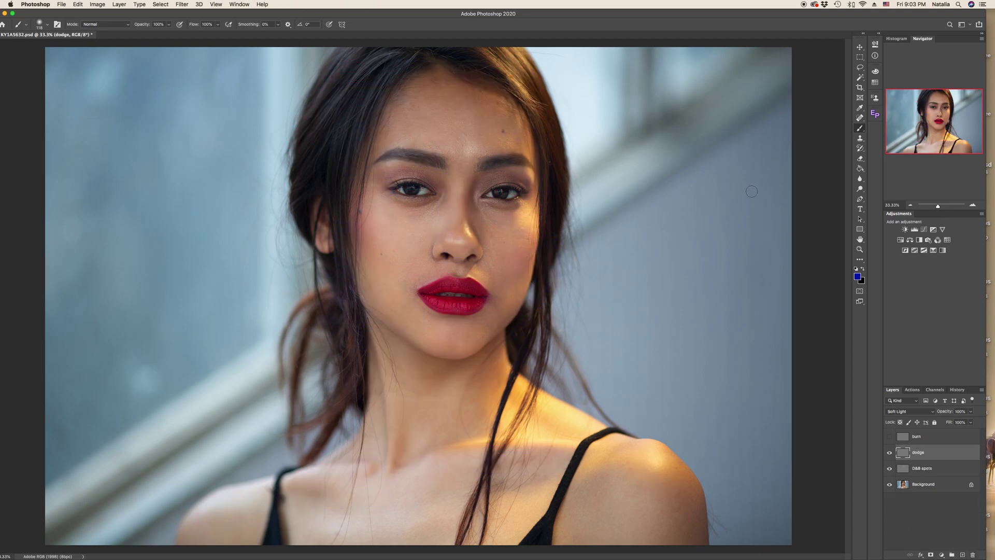
click(859, 188)
click(886, 189)
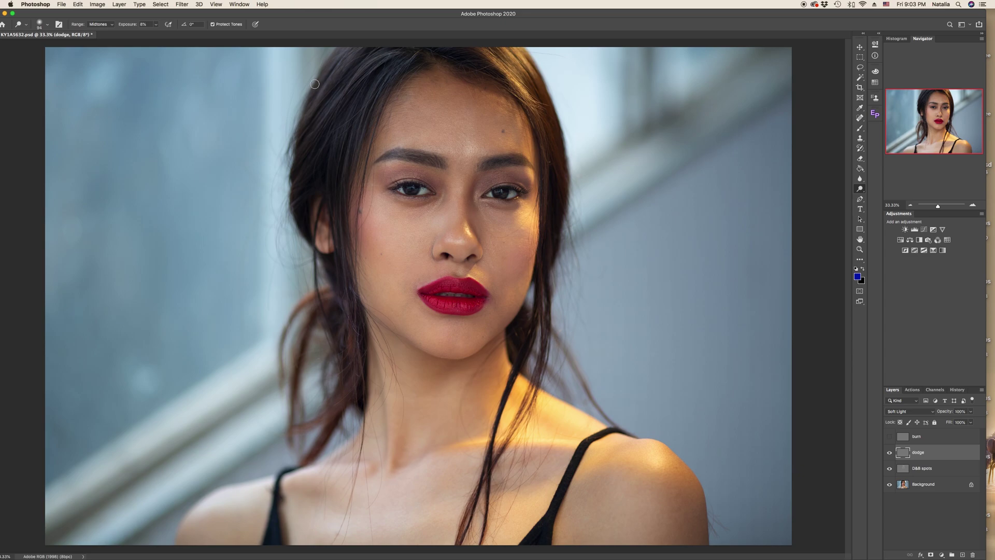
click(155, 25)
drag(154, 34, 155, 34)
Dodge the forehead and both cheeks with a 380 px soft round brush.
right_click(492, 236)
text(380)
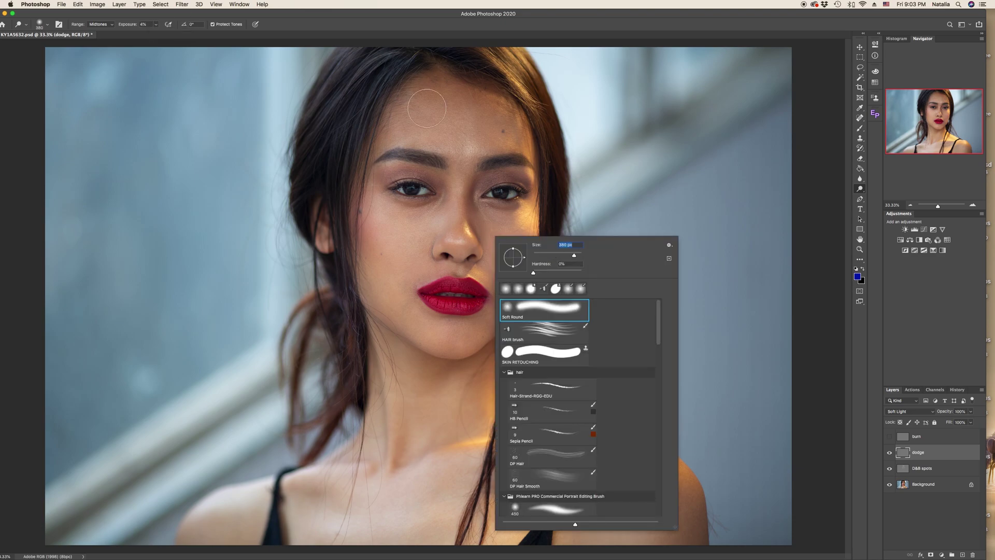
key(Return)
mouse_move(447, 140)
mouse_down()
mouse_move(483, 127)
mouse_move(490, 141)
mouse_move(481, 113)
mouse_move(486, 131)
mouse_move(432, 118)
mouse_move(492, 134)
mouse_move(449, 127)
mouse_move(508, 120)
mouse_move(423, 120)
mouse_move(491, 135)
mouse_move(457, 127)
mouse_up()
mouse_move(398, 250)
mouse_down()
mouse_move(384, 197)
mouse_move(407, 240)
mouse_up()
drag(520, 236, 515, 216)
mouse_move(394, 213)
mouse_down()
mouse_move(405, 239)
mouse_move(388, 221)
mouse_up()
Dodge along the nose bridge, the brow bone and the lip area with an 83 px brush.
right_click(574, 246)
text(83)
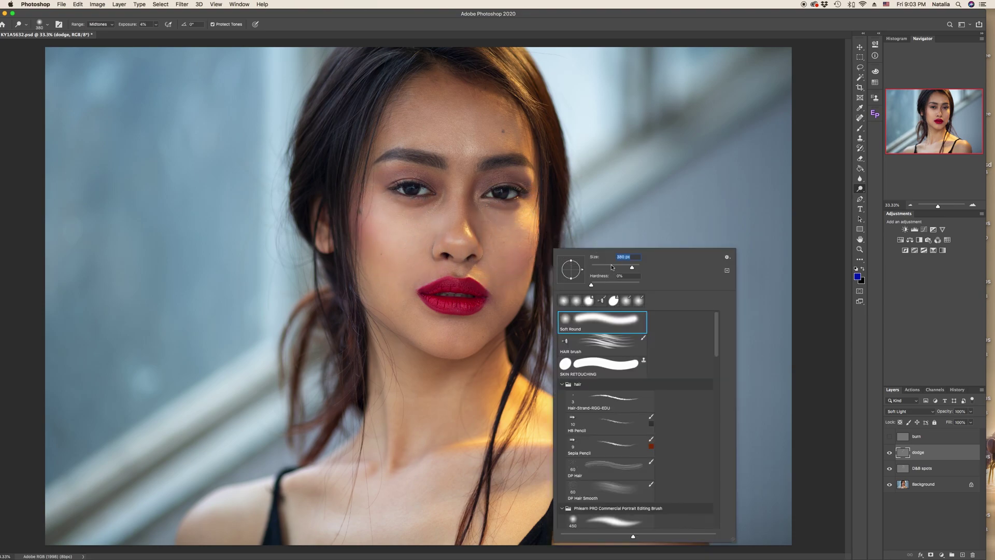
key(Return)
mouse_move(461, 196)
mouse_down()
mouse_move(459, 185)
mouse_move(451, 240)
mouse_move(471, 229)
mouse_move(473, 251)
mouse_up()
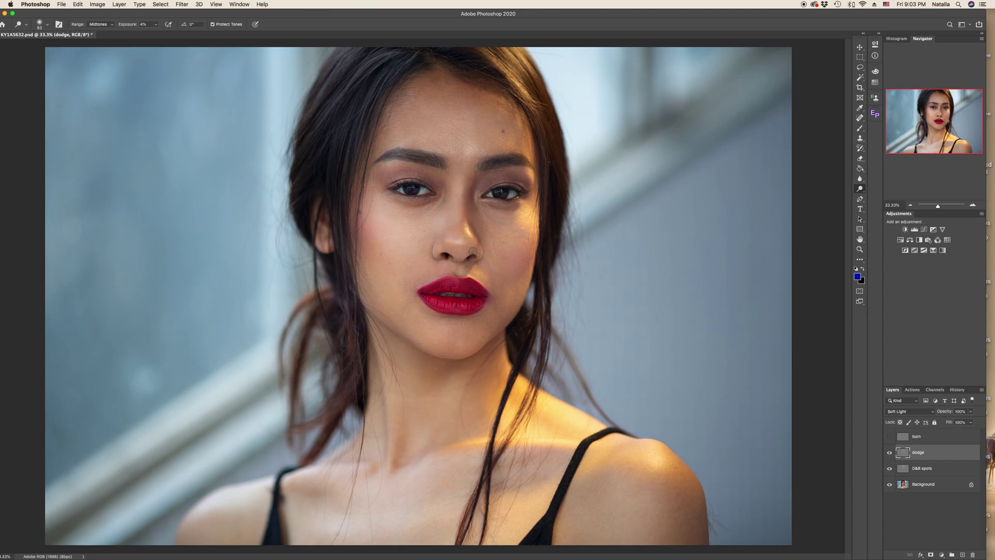
mouse_move(539, 151)
mouse_down()
mouse_move(527, 269)
mouse_move(509, 304)
mouse_move(469, 269)
mouse_move(486, 281)
mouse_move(451, 274)
mouse_move(443, 307)
mouse_up()
Dodge the highlights on the chin, shoulder and cheek, resizing the soft brush to suit each area.
right_click(537, 269)
key(Return)
mouse_move(461, 340)
mouse_down()
mouse_move(454, 338)
mouse_move(462, 340)
mouse_up()
right_click(586, 448)
key(Return)
right_click(498, 264)
key(Return)
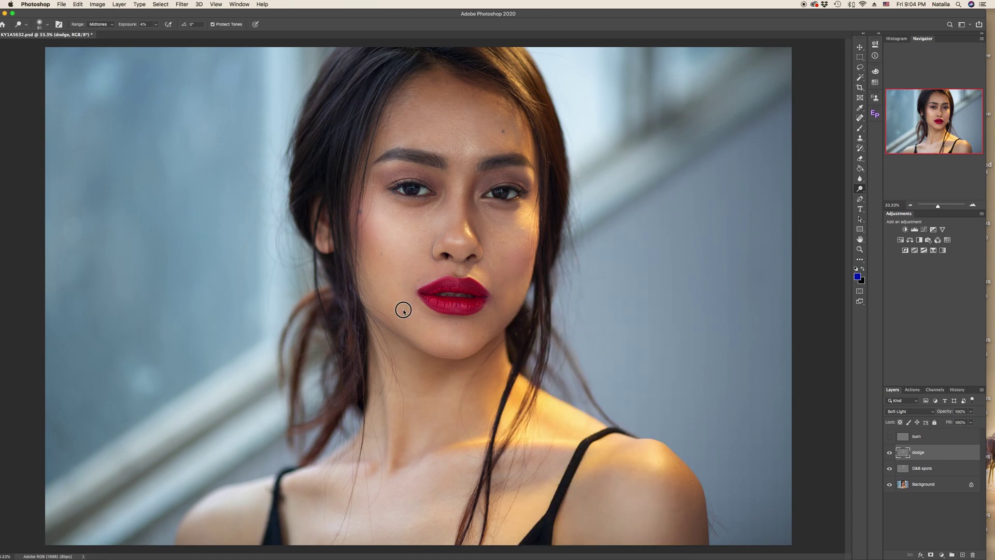
Dodge the forehead highlights with a larger soft brush and set the Dodge tool's exposure to 15%.
right_click(511, 154)
key(Return)
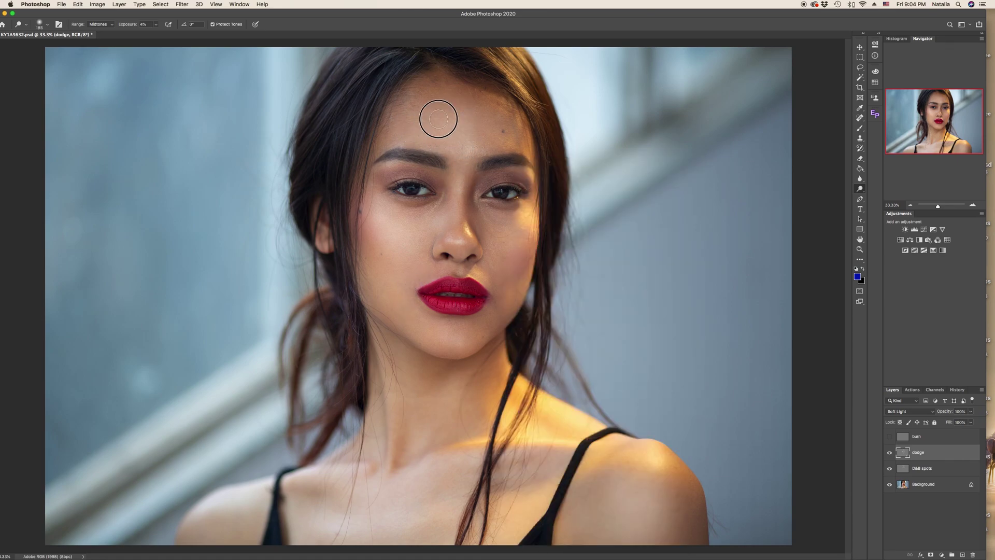
right_click(408, 66)
key(Return)
key(1)
key(5)
Compare the portrait with the dodge layer hidden and shown.
click(890, 453)
click(889, 453)
click(889, 453)
click(890, 453)
click(890, 453)
click(890, 453)
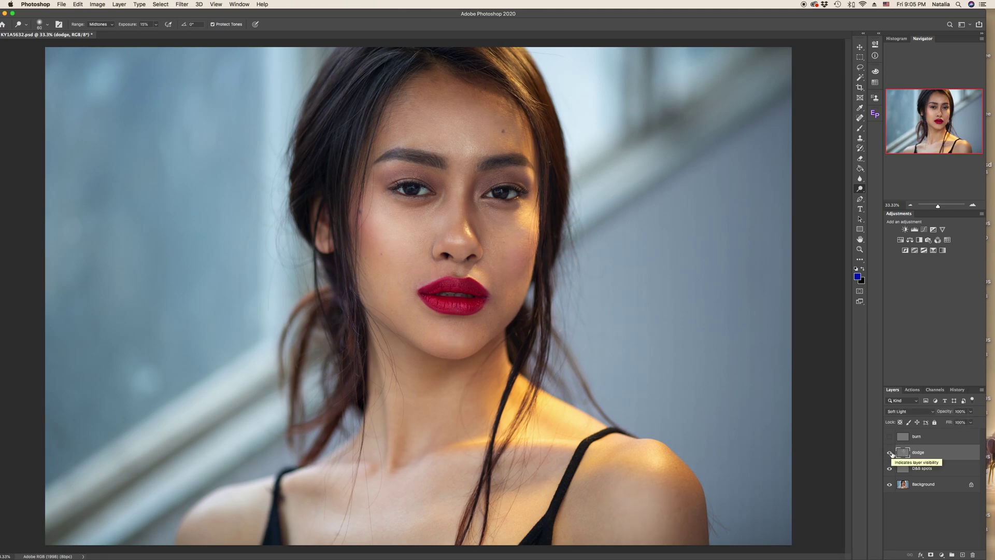
Show and select the burn layer and activate the Burn tool with a 444 px soft round brush at 0% hardness.
click(889, 437)
click(927, 439)
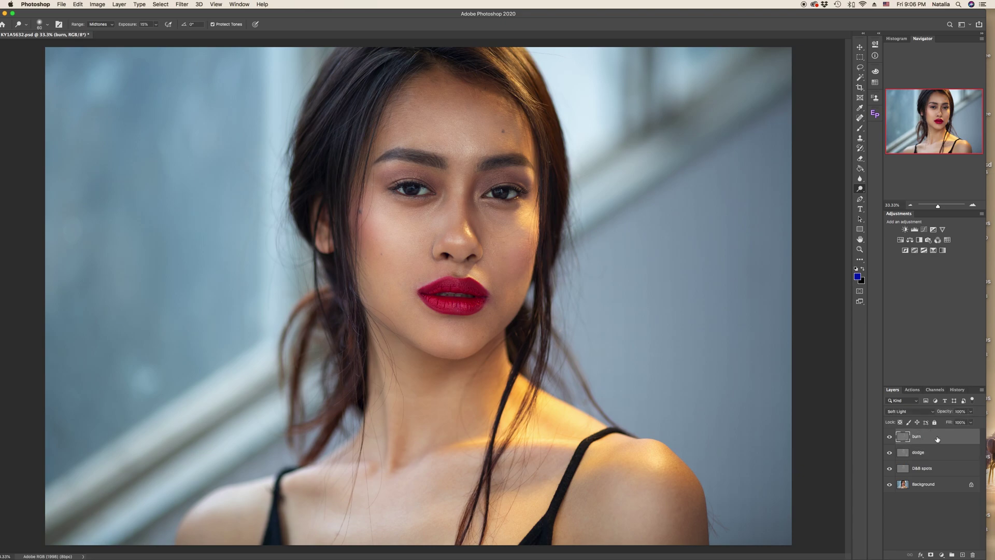
right_click(864, 191)
click(879, 196)
right_click(493, 90)
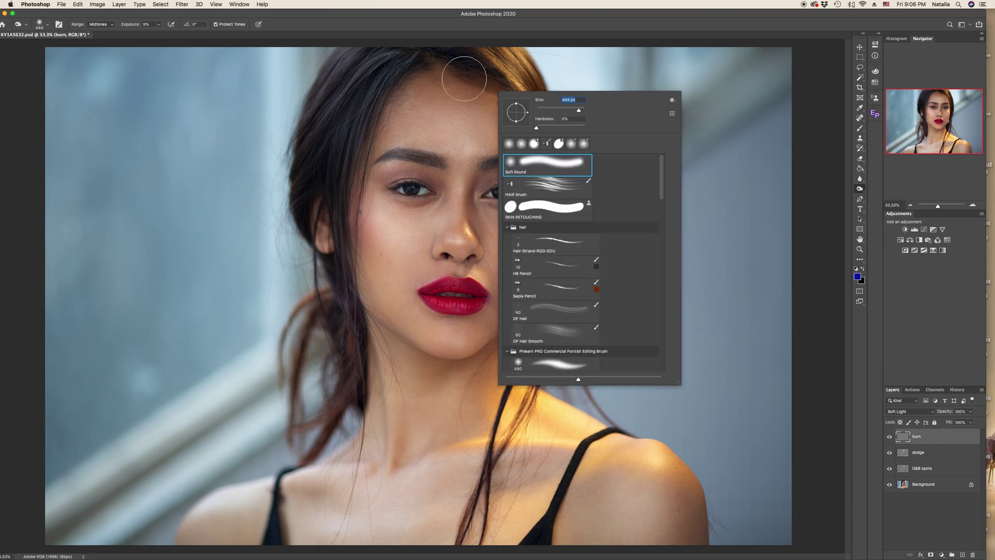
key(Return)
Burn the small shadows beneath the lower lip and beside the nose with a 91 px brush.
right_click(549, 222)
text(91)
key(Return)
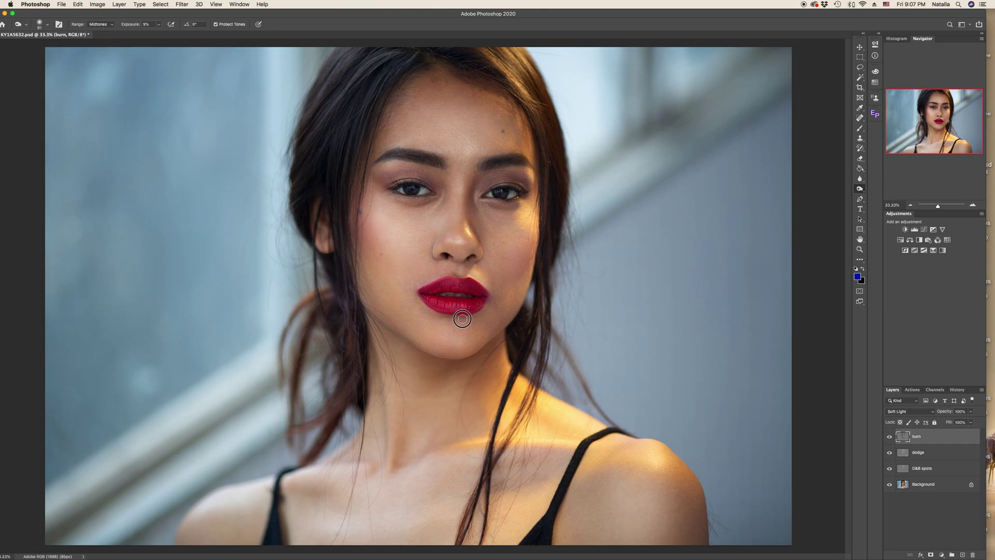
drag(433, 210, 441, 217)
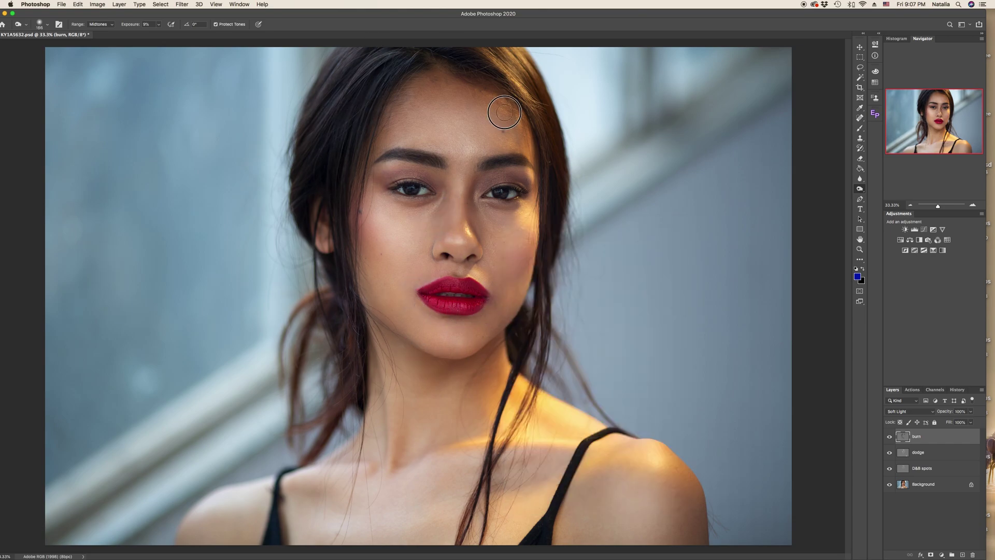
Burn the outer shoulder and the jawline shadows with resized soft brushes.
right_click(467, 478)
key(Return)
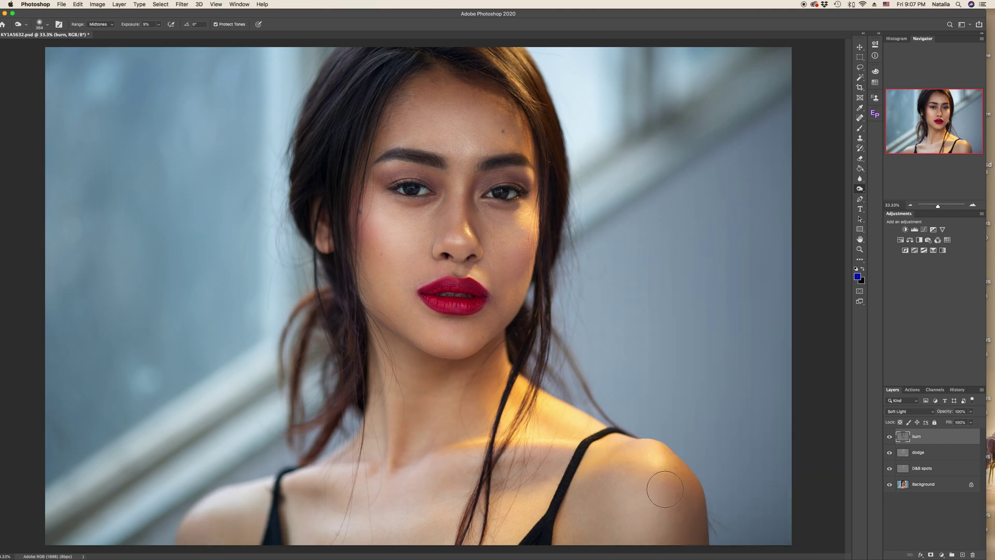
right_click(510, 331)
key(Return)
Compare the portrait with the burn layer and the dodge layer each hidden and shown.
click(890, 437)
click(890, 437)
click(890, 437)
click(890, 436)
click(890, 453)
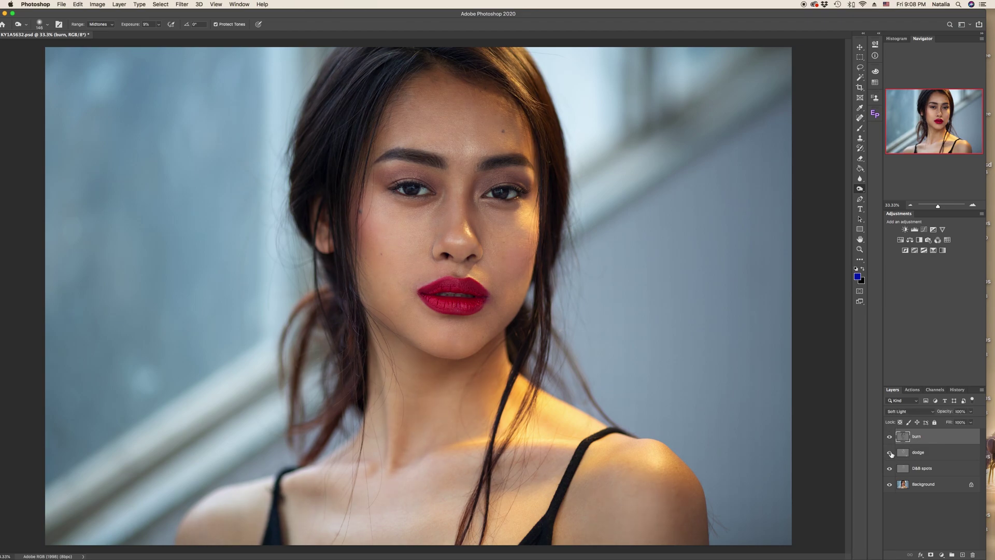
click(890, 452)
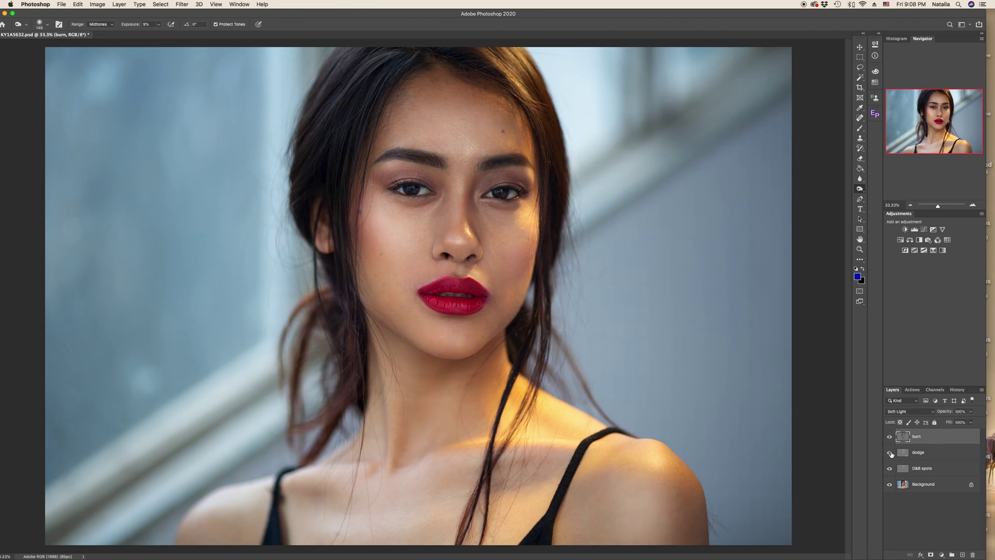
Group the burn and dodge layers and check the group's effect and contents.
super+click(927, 450)
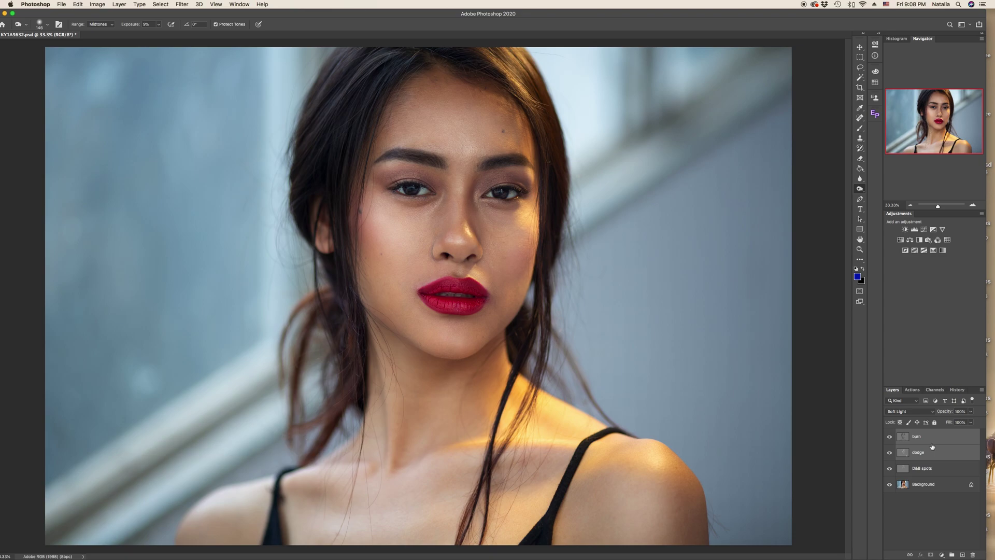
key(super+g)
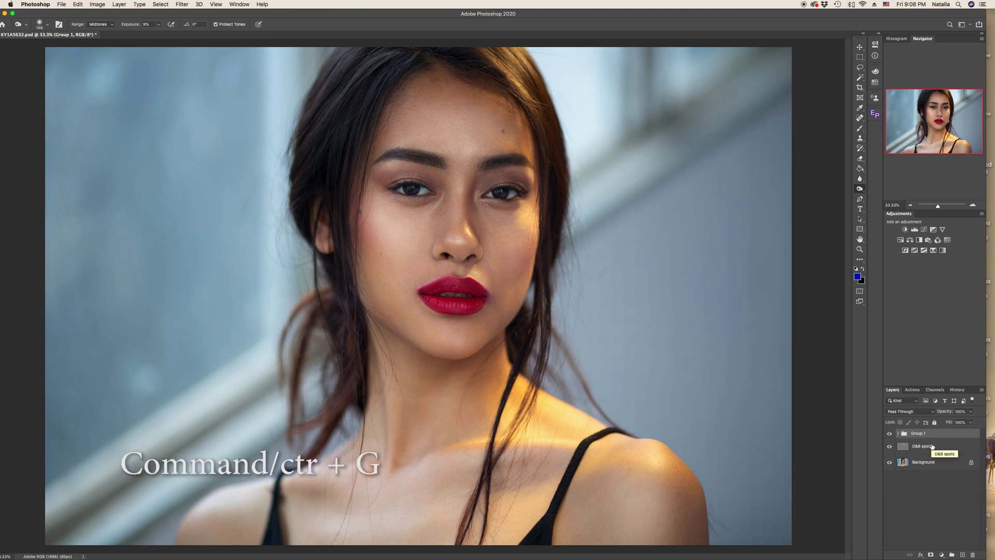
click(889, 433)
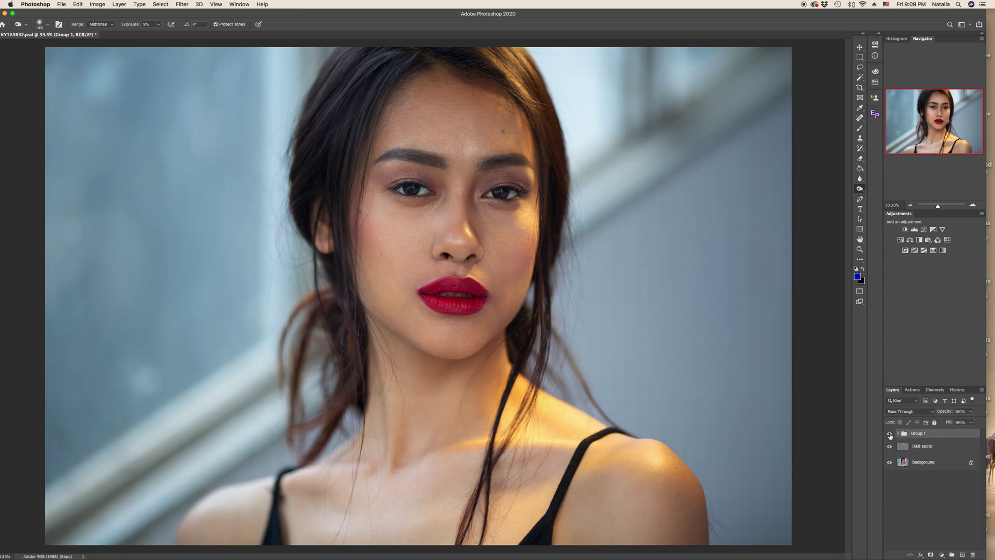
click(889, 434)
click(898, 433)
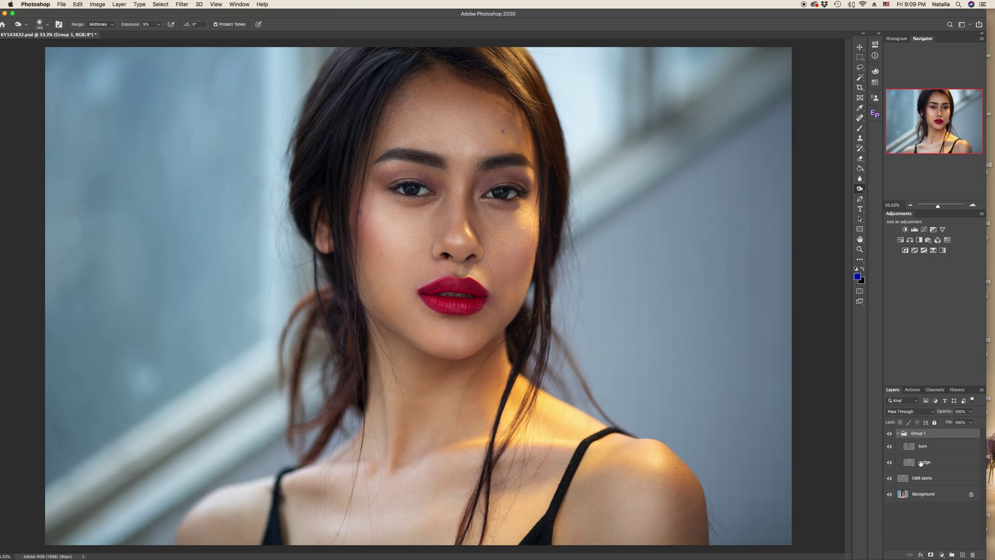
click(898, 434)
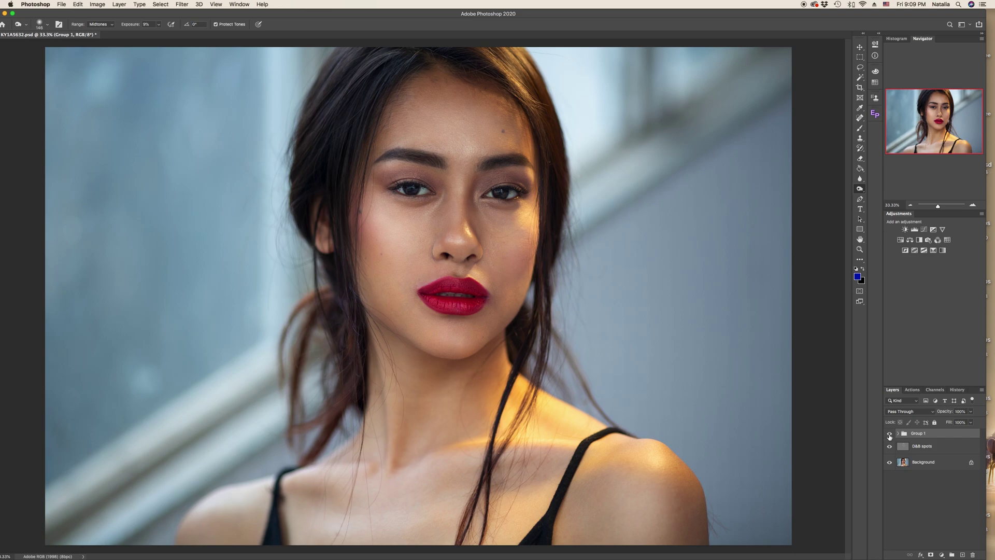
Compare the whole portrait with the dodge and burn group hidden and shown.
click(889, 435)
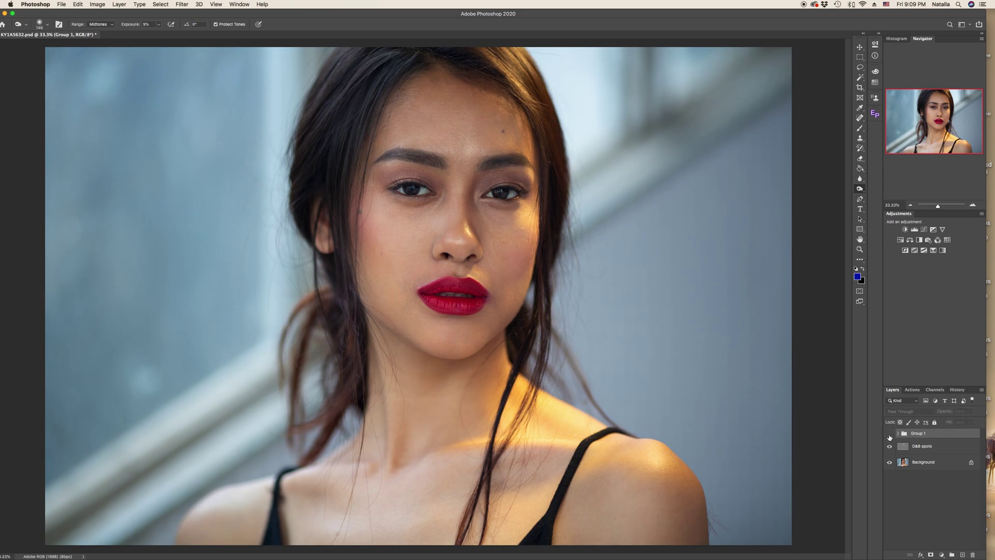
click(889, 435)
click(889, 435)
click(889, 435)
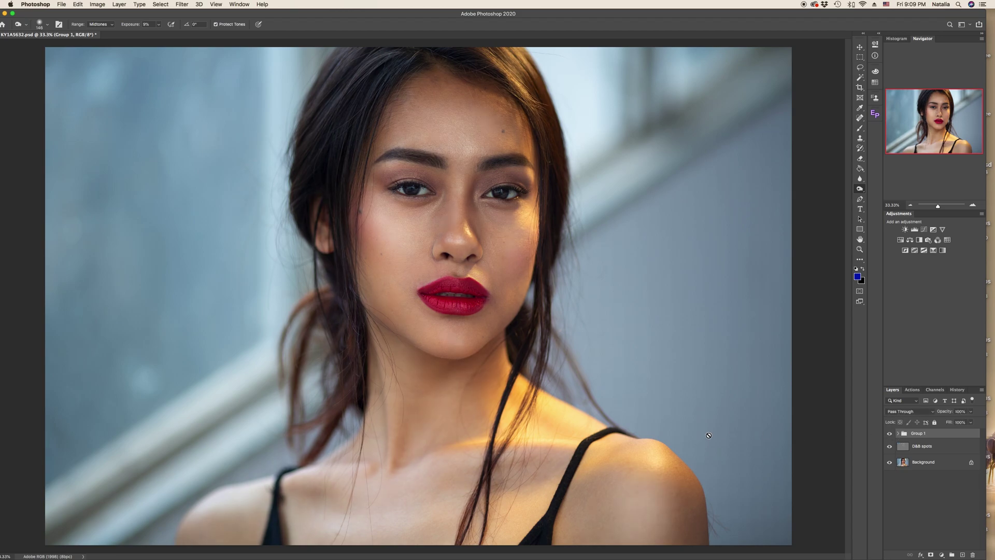
key(super+minus)
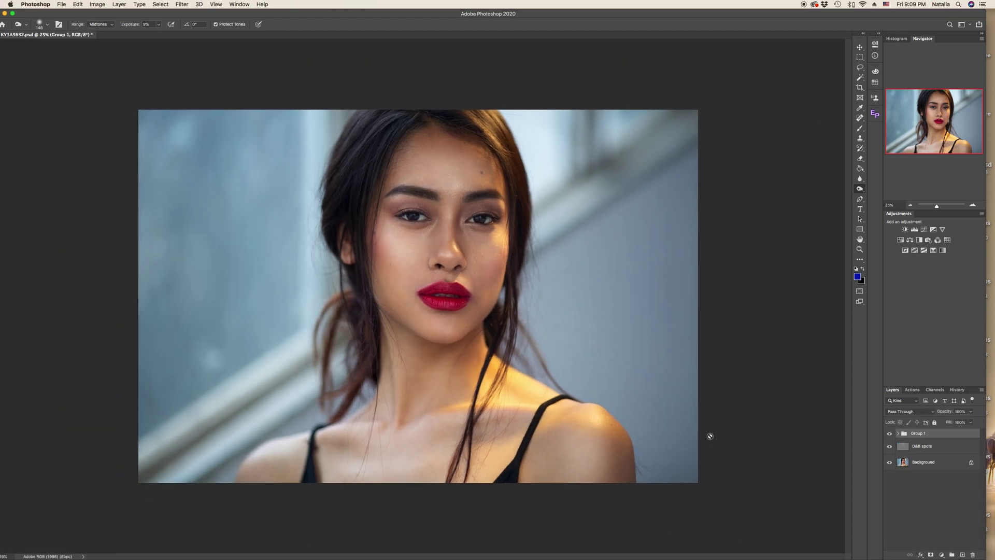
Try adjusting the opacity of the dodge layer inside the group.
click(898, 433)
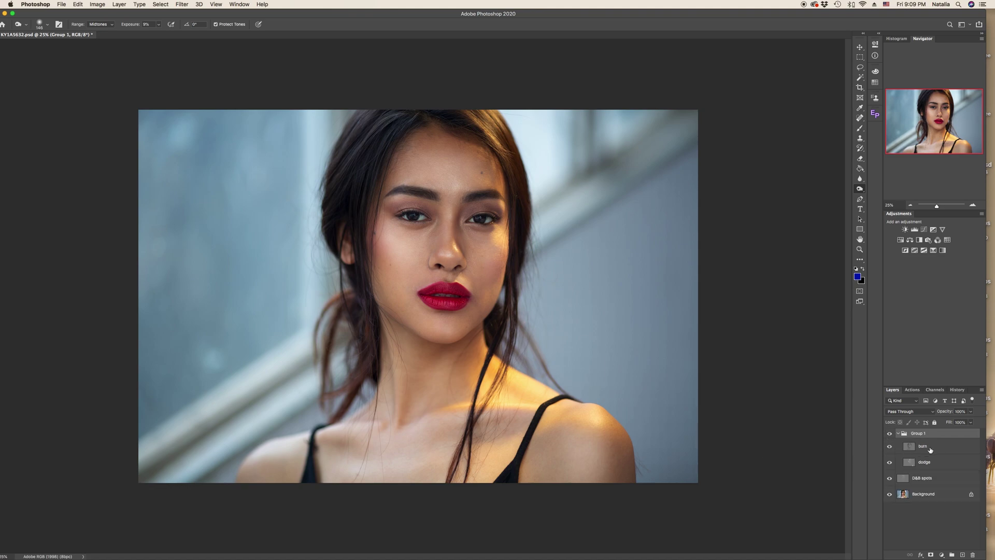
double_click(925, 449)
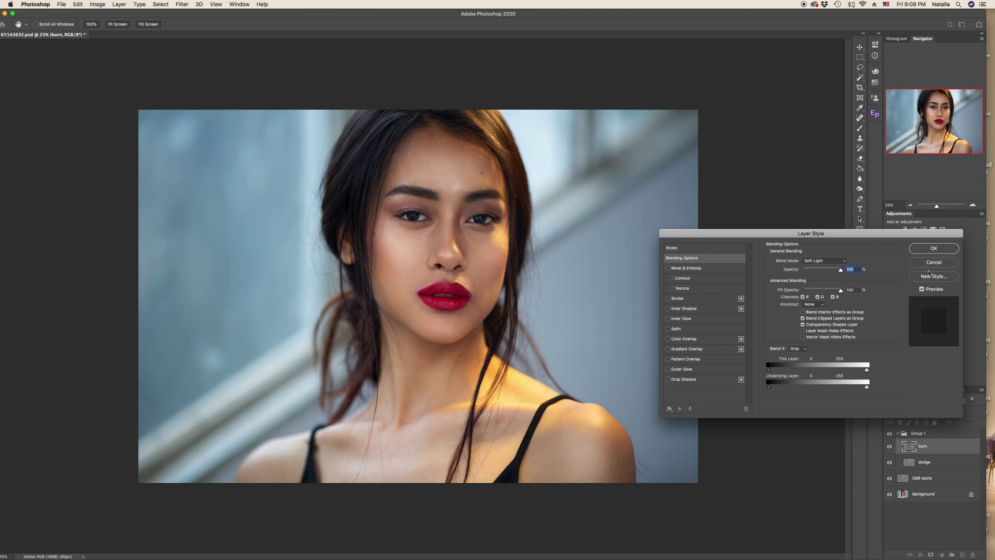
click(932, 262)
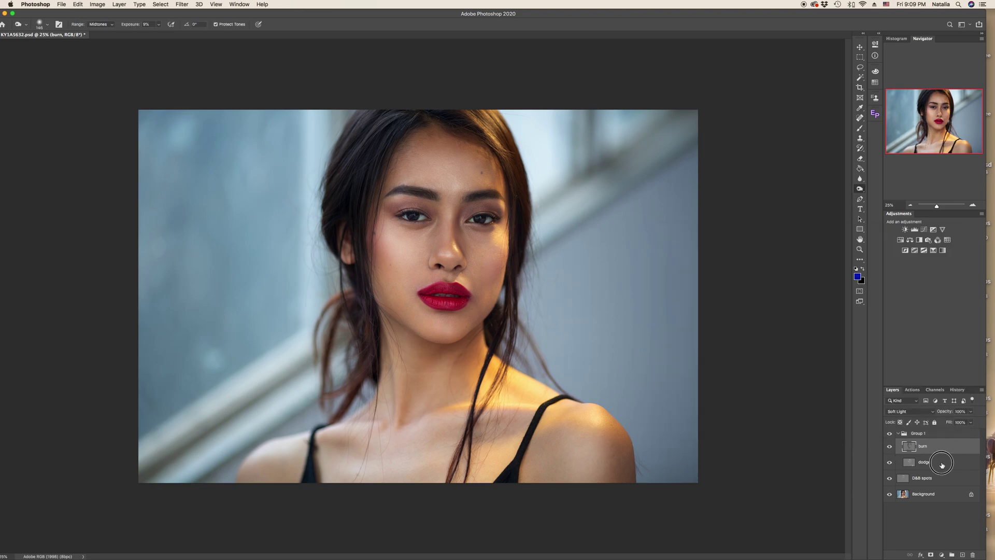
click(940, 462)
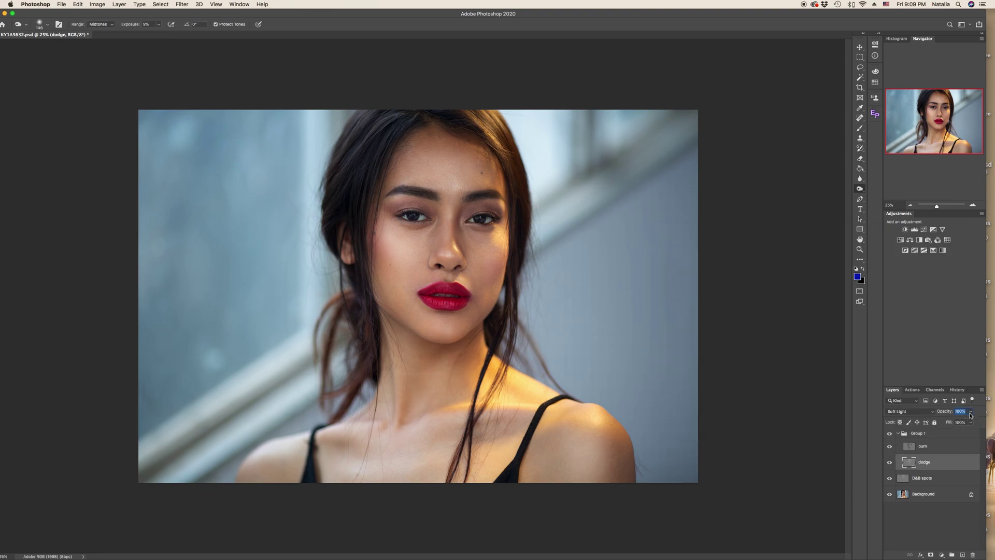
click(970, 413)
mouse_move(973, 421)
mouse_down()
mouse_move(932, 422)
mouse_move(972, 421)
mouse_up()
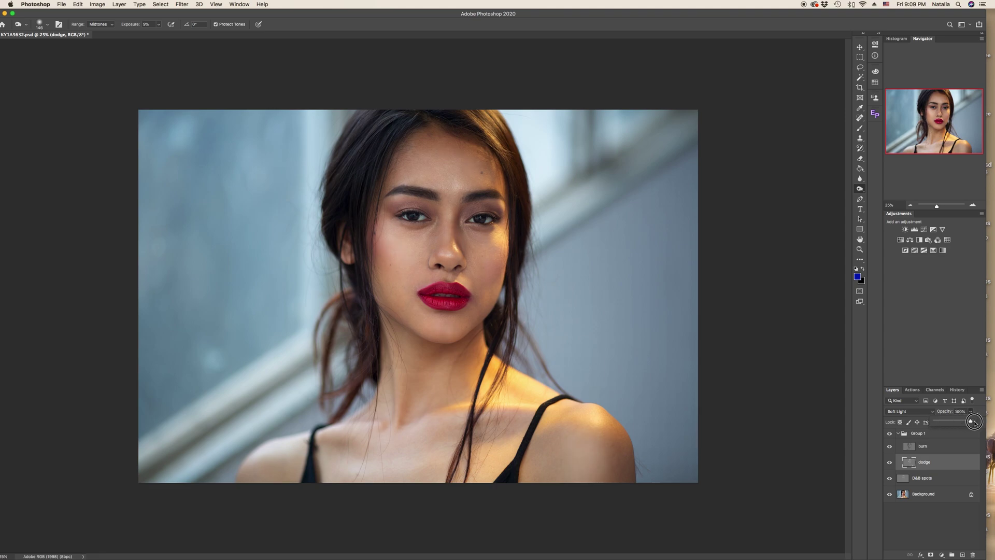
Check the burn layer's effect on the portrait and lower its opacity slightly.
click(938, 446)
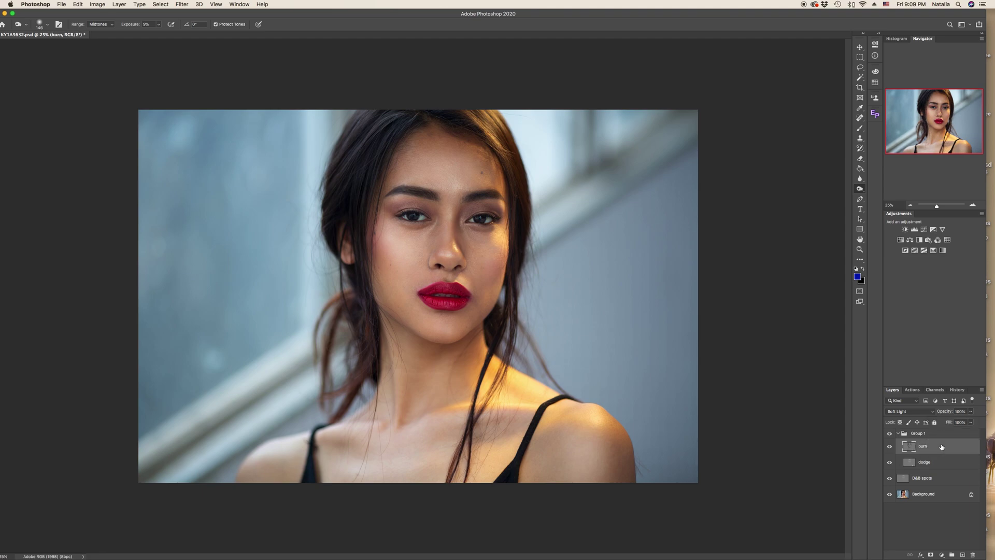
click(889, 446)
click(890, 447)
click(970, 412)
drag(970, 422, 965, 423)
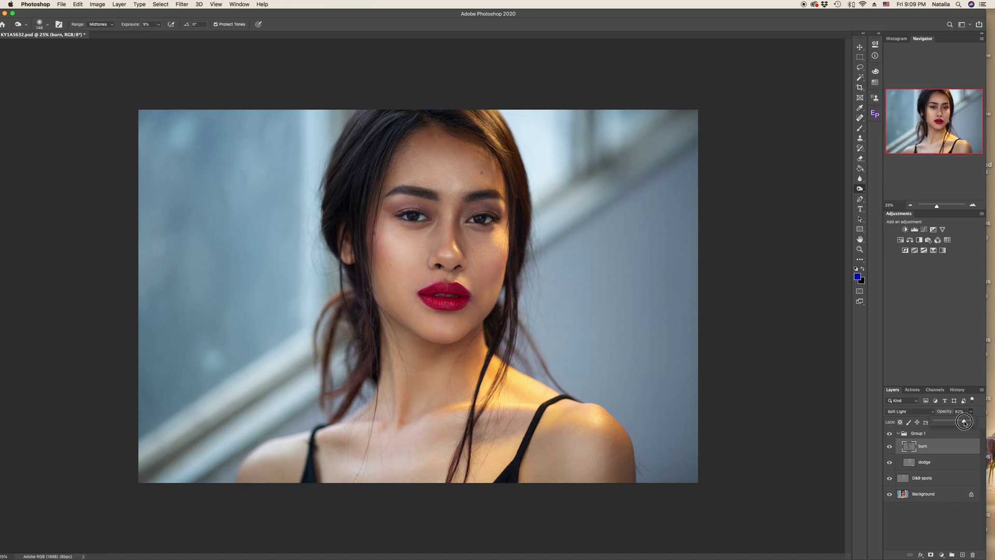
Try the whole group at about 60% opacity, compare it hidden and shown, and restore it to 100%.
click(898, 434)
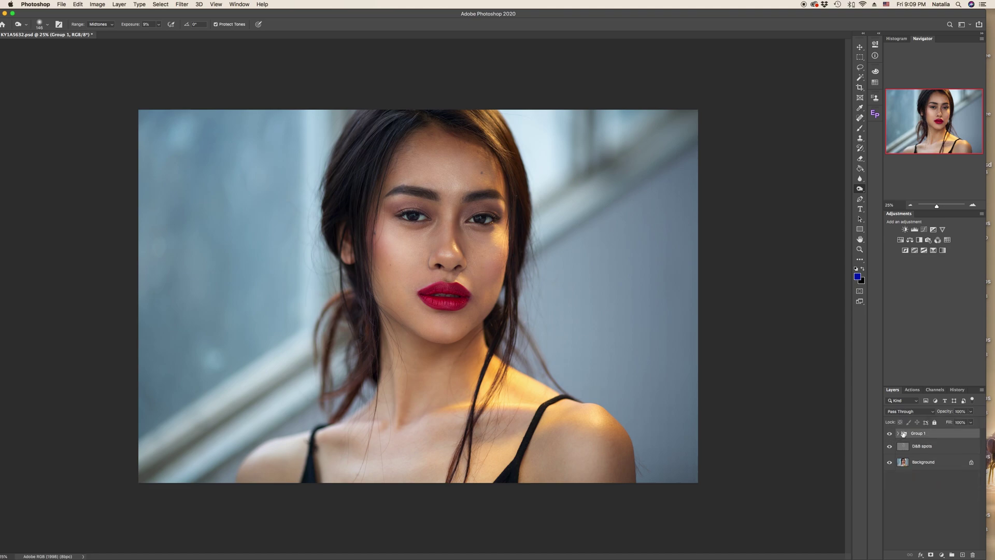
click(972, 413)
drag(971, 423, 956, 424)
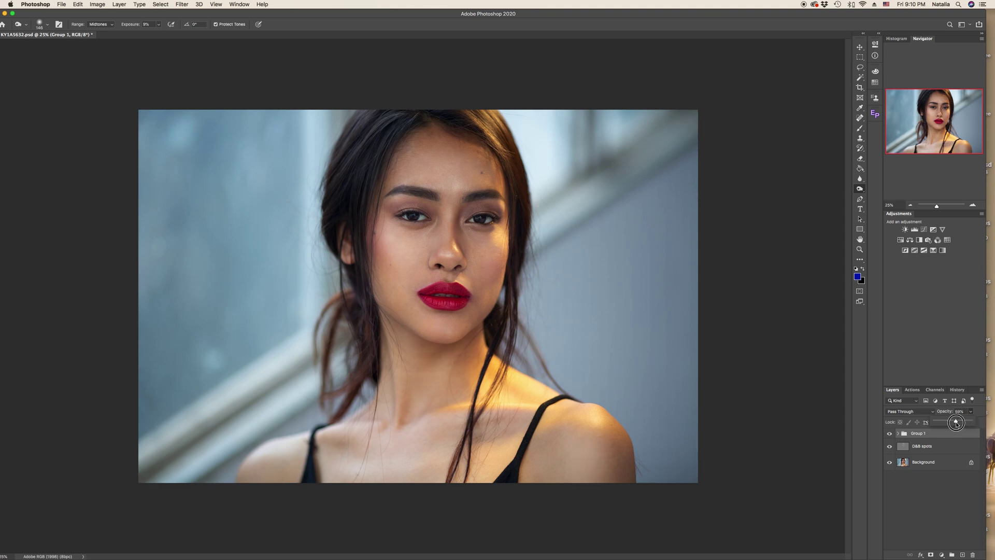
click(890, 434)
click(890, 434)
click(890, 434)
click(890, 434)
mouse_move(970, 411)
mouse_down()
mouse_move(967, 421)
mouse_move(980, 421)
mouse_up()
Move the D&B spots layer into the dodge and burn group and check the combined before and after.
click(898, 434)
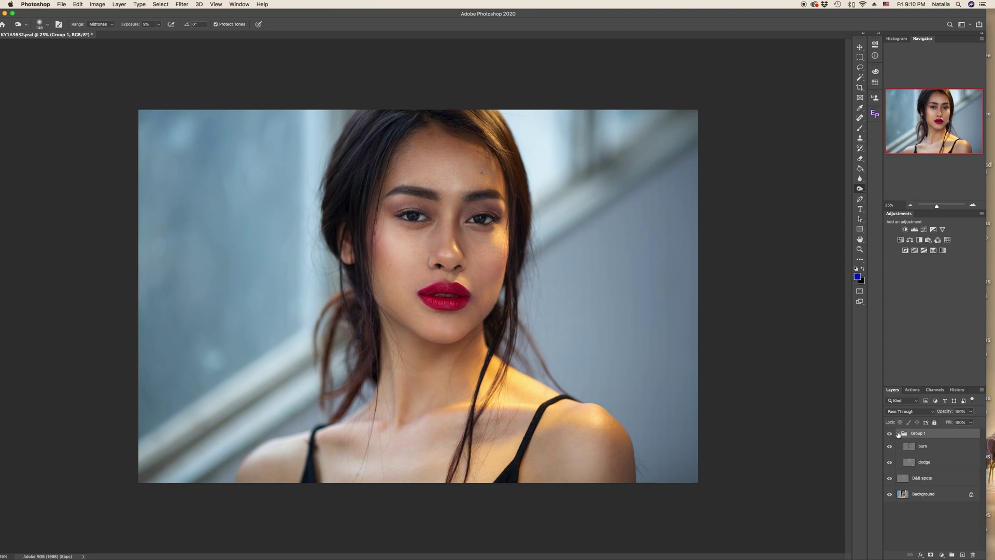
click(898, 434)
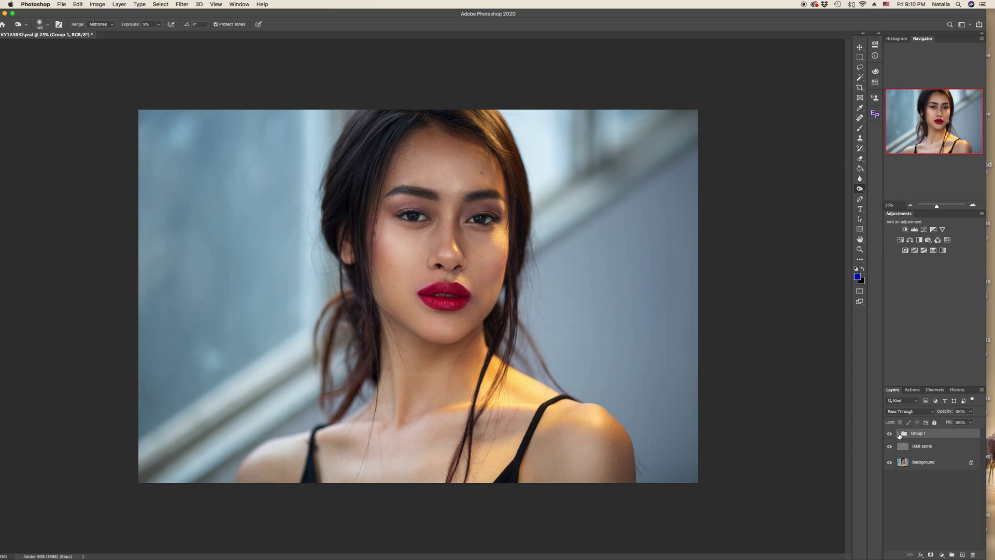
click(941, 447)
mouse_move(942, 448)
mouse_down()
mouse_move(939, 430)
mouse_move(939, 438)
mouse_up()
click(889, 434)
click(889, 434)
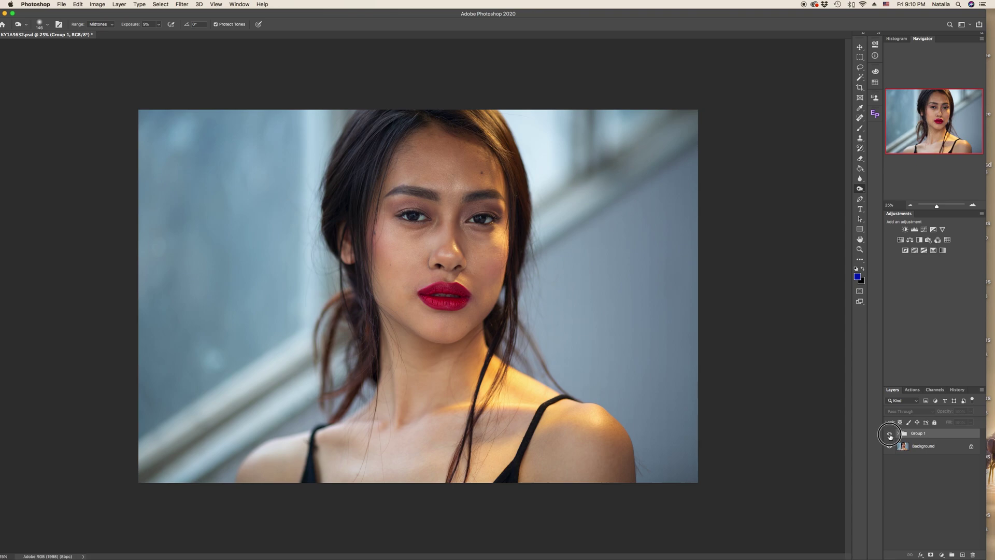
Add a Soft Light layer named "eyes", filled with 50% gray, above the D&B spots layer inside Group 1.
key(super+plus)
click(897, 434)
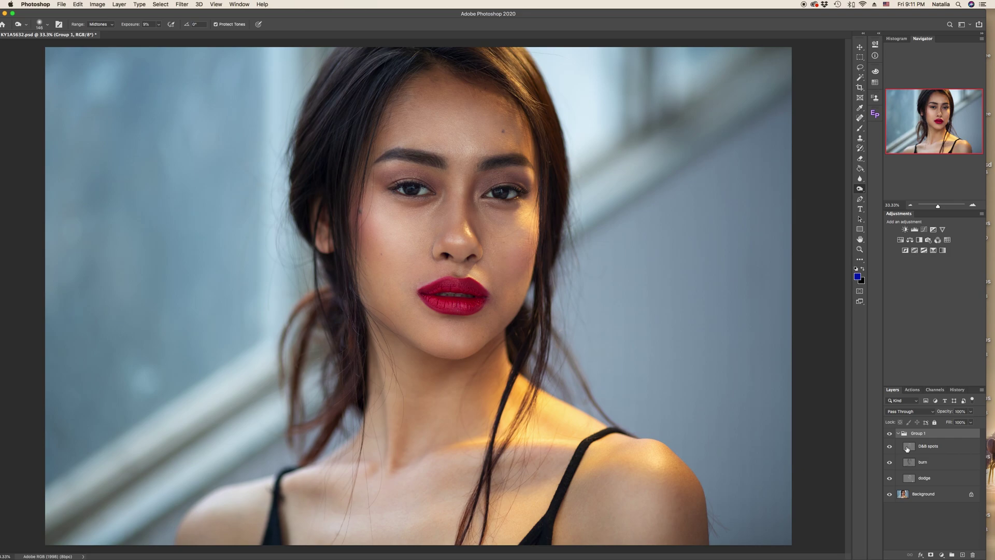
click(907, 449)
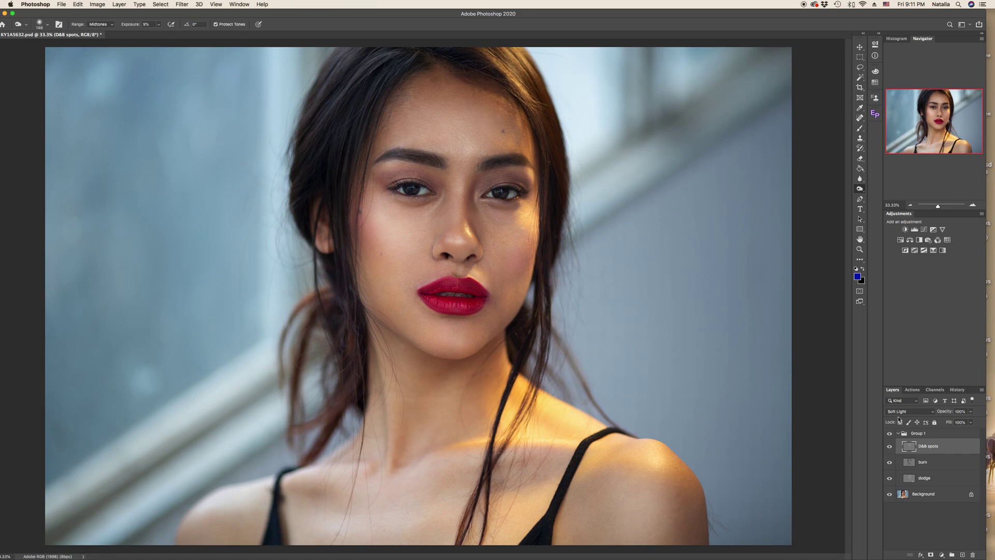
click(118, 4)
mouse_move(197, 14)
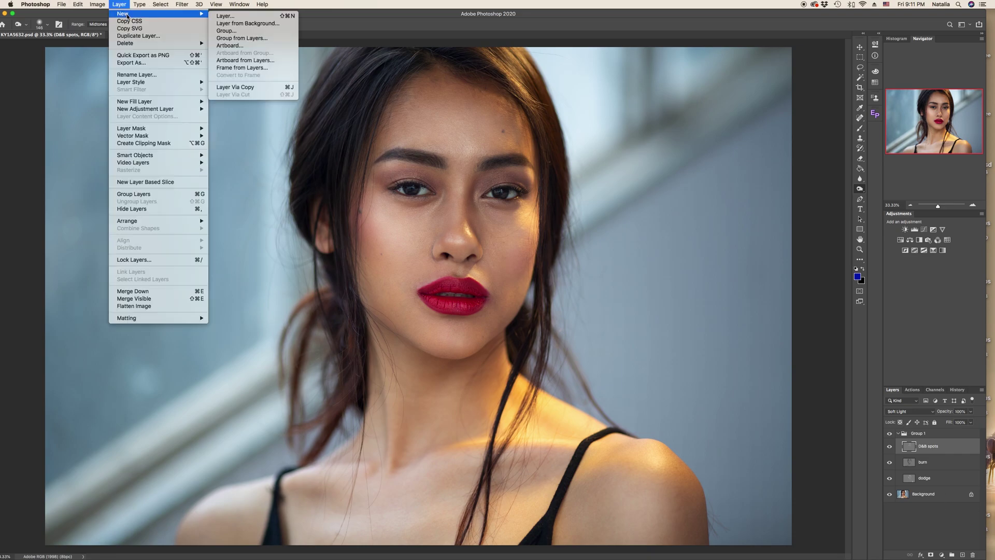
click(224, 16)
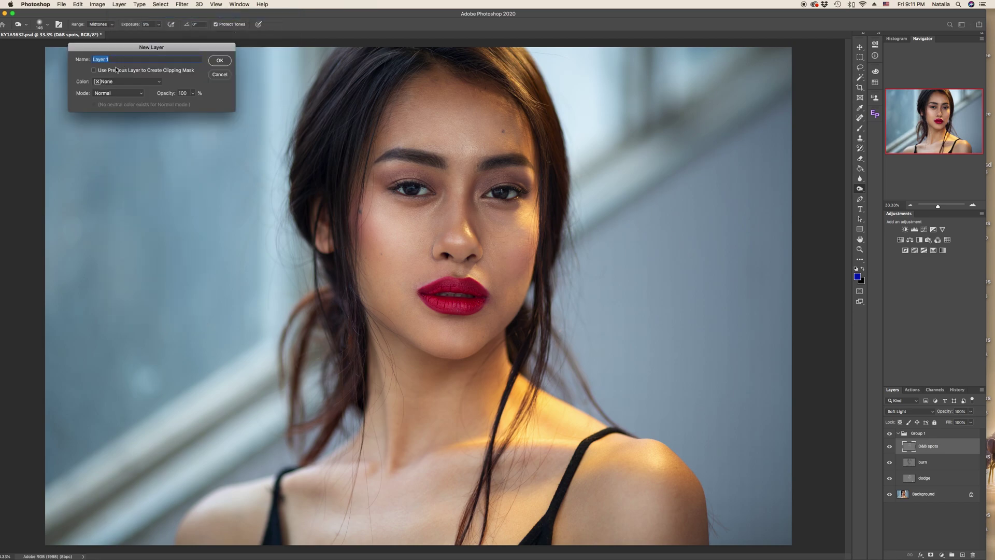
text(eyes)
click(140, 96)
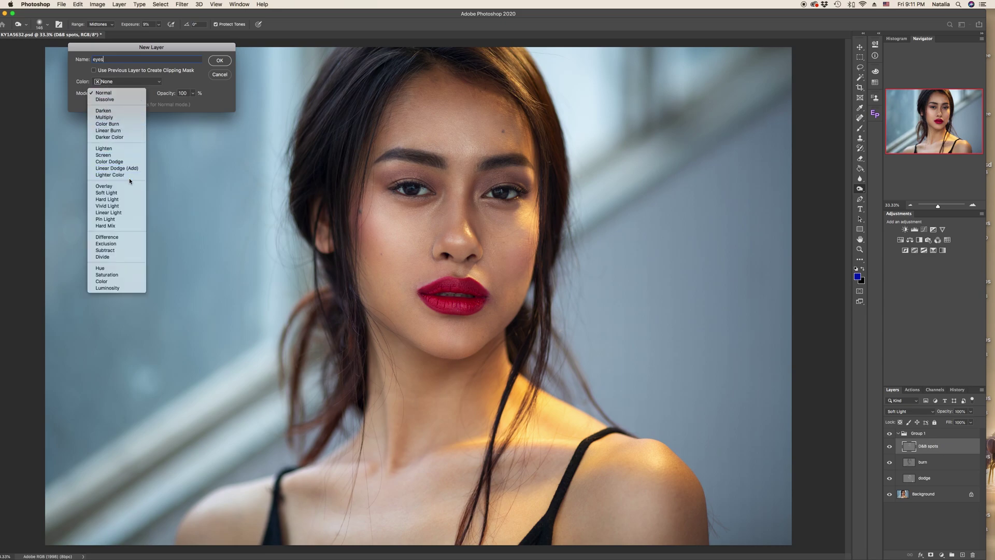
click(119, 192)
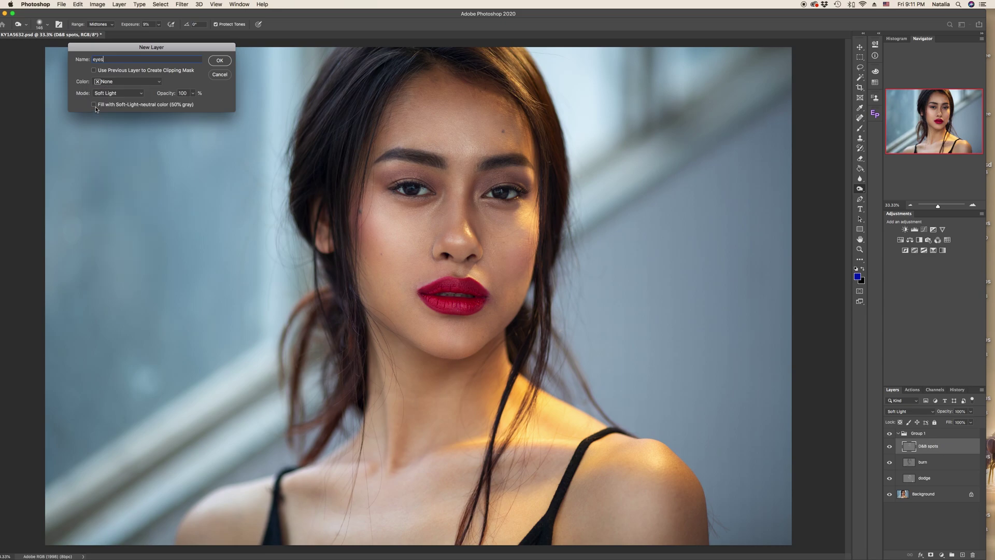
click(94, 105)
key(Return)
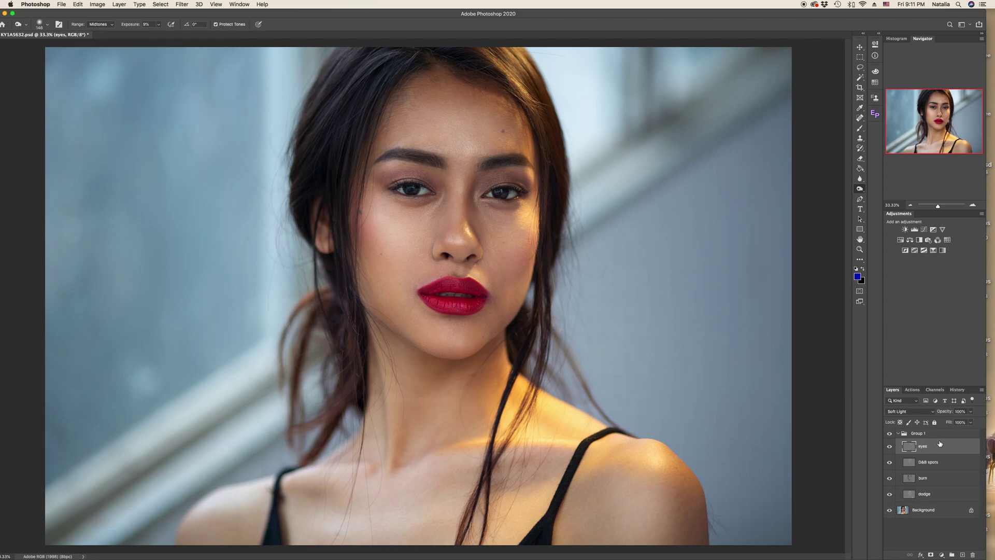
Switch to the Dodge tool with a soft round brush sized 22 px.
click(860, 188)
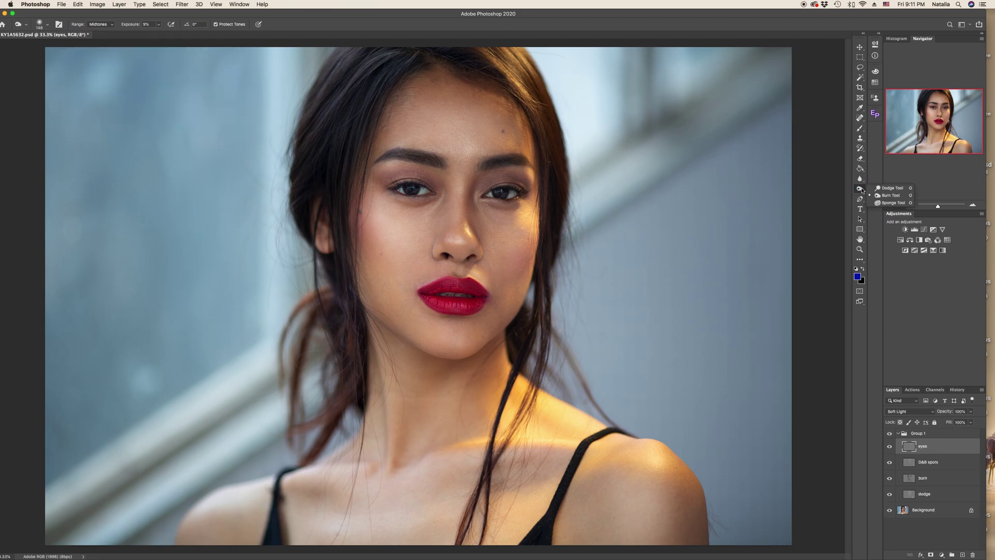
click(891, 188)
right_click(483, 222)
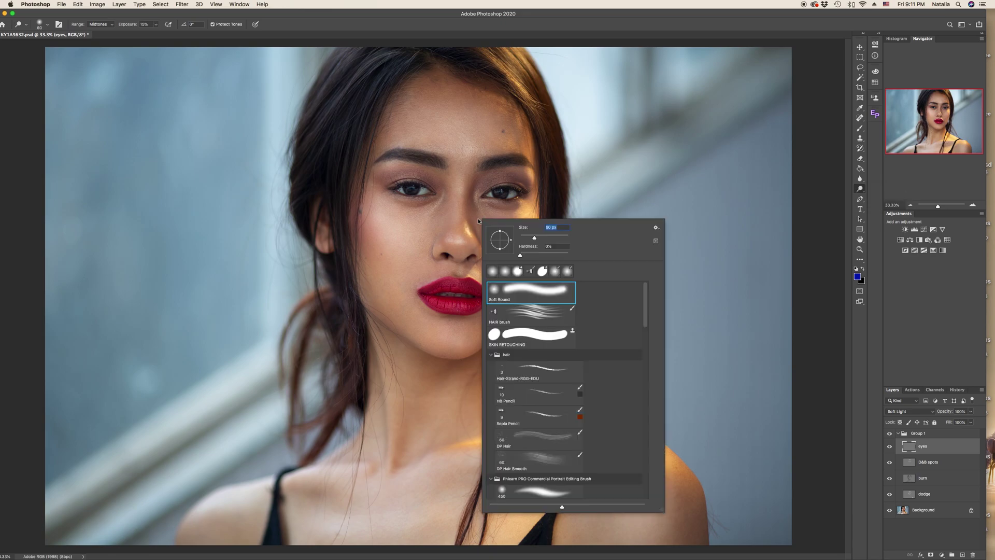
text(22)
key(Return)
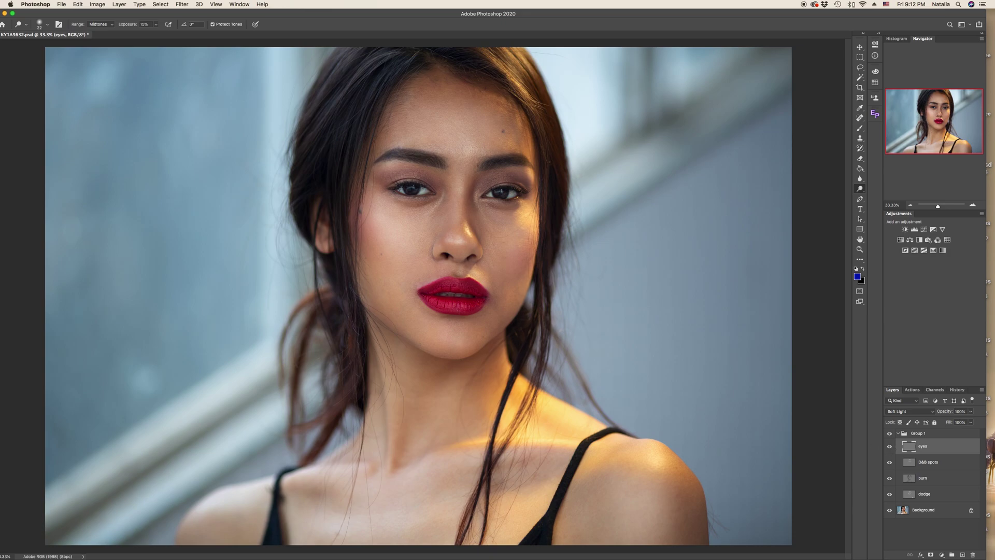
Set the Dodge tool's exposure to 100% and enlarge its soft round brush.
key(super+plus)
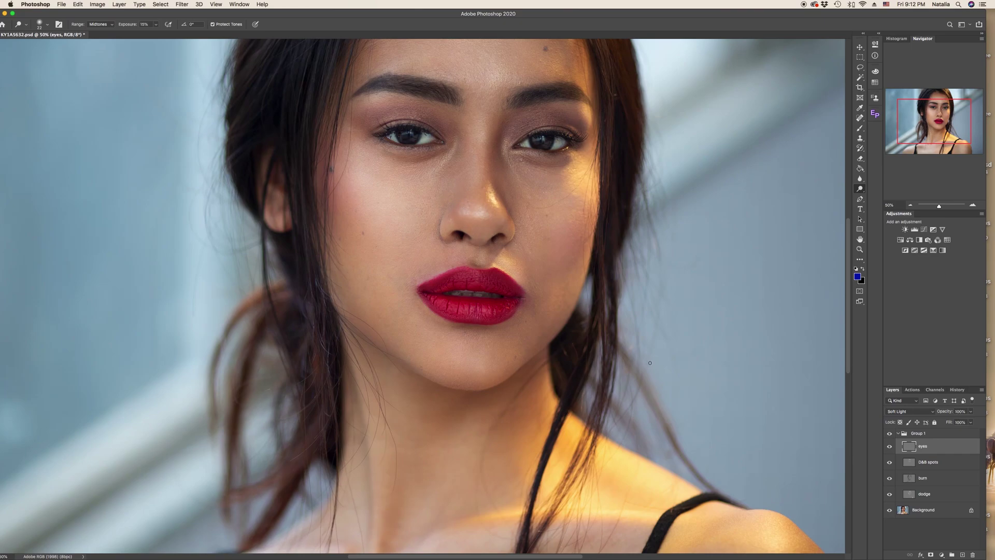
right_click(860, 190)
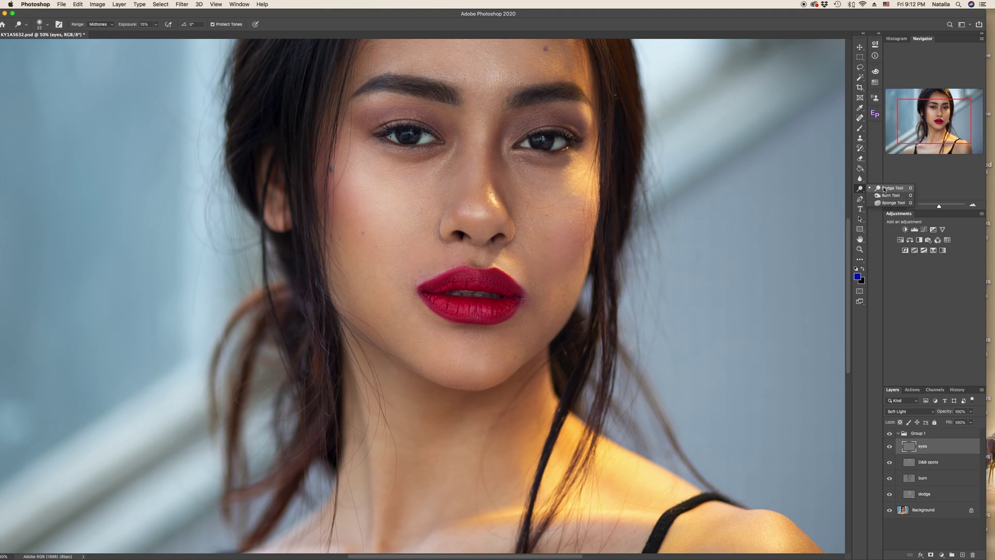
click(883, 188)
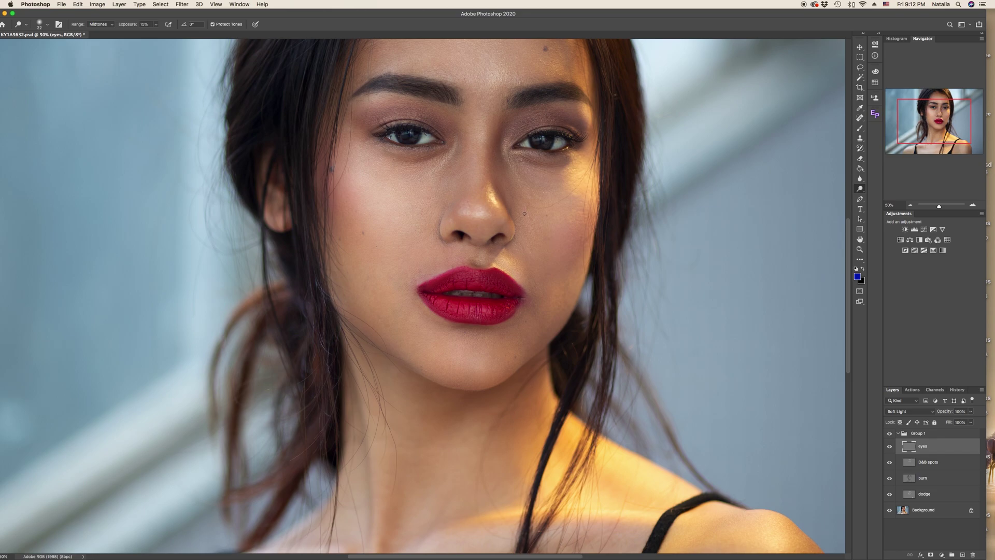
click(155, 24)
drag(158, 33, 210, 32)
right_click(586, 226)
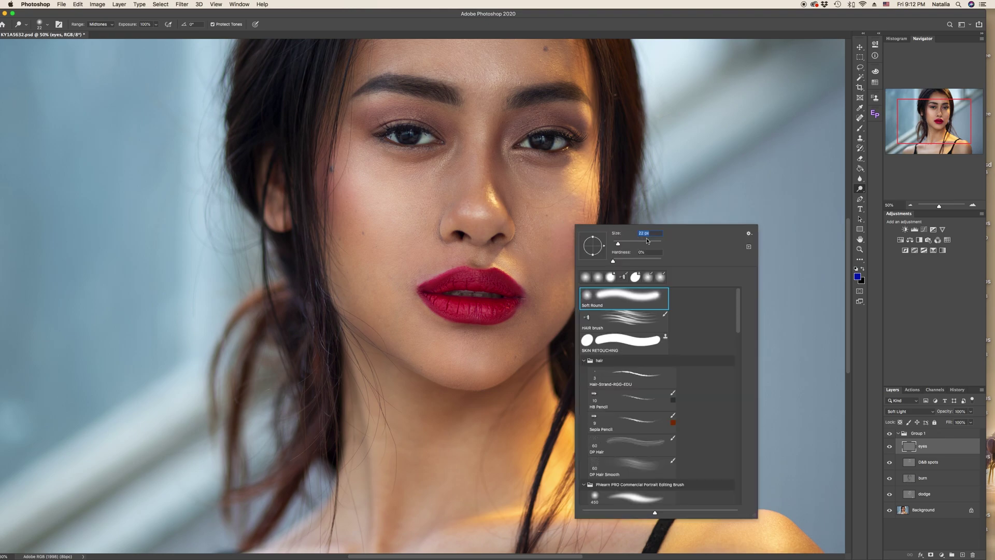
click(588, 17)
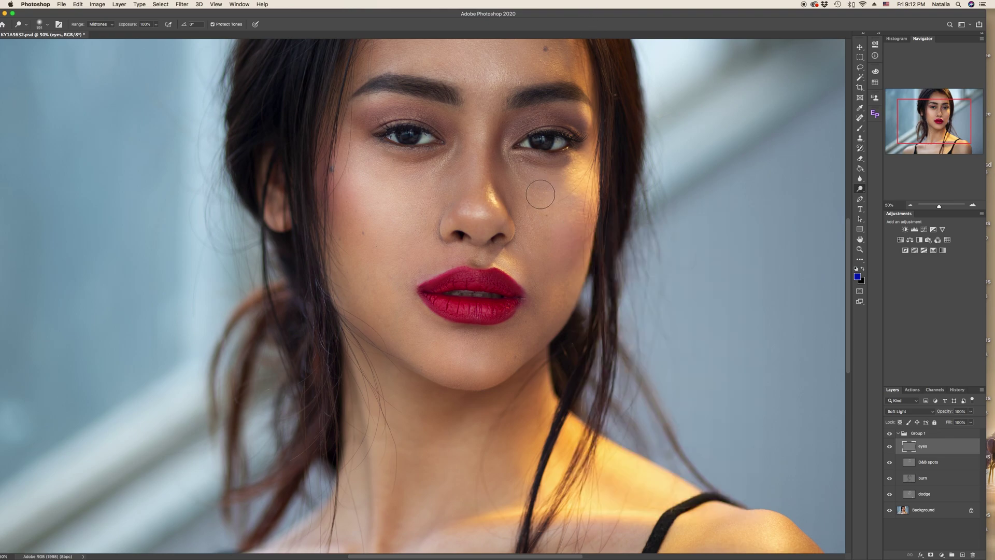
key(bracketleft)
key(bracketleft)
key(bracketleft)
key(bracketleft)
key(bracketleft)
key(bracketleft)
key(bracketleft)
key(bracketleft)
key(bracketright)
key(bracketright)
key(bracketright)
key(bracketright)
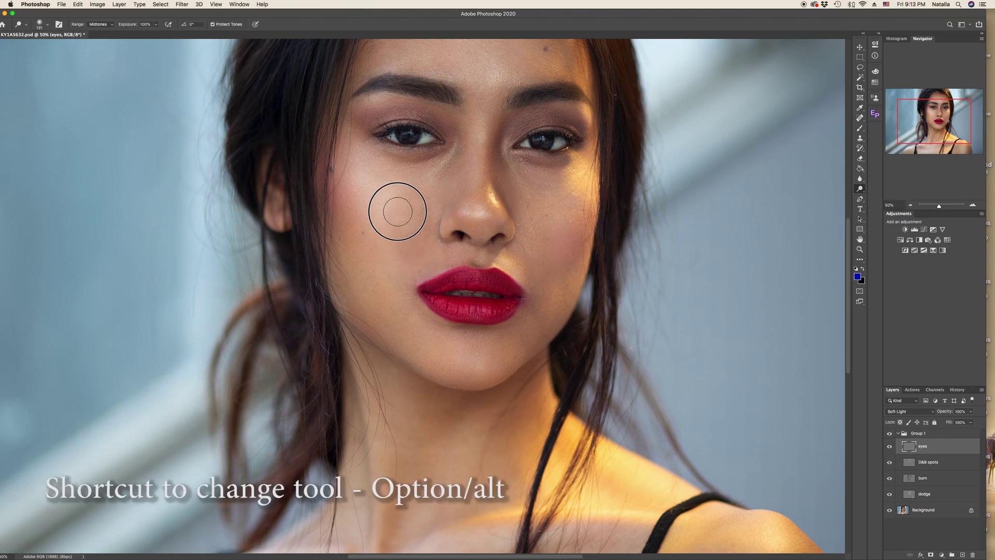
key(bracketleft)
key(bracketleft)
key(bracketleft)
key(bracketleft)
key(bracketleft)
key(bracketleft)
key(bracketleft)
key(bracketleft)
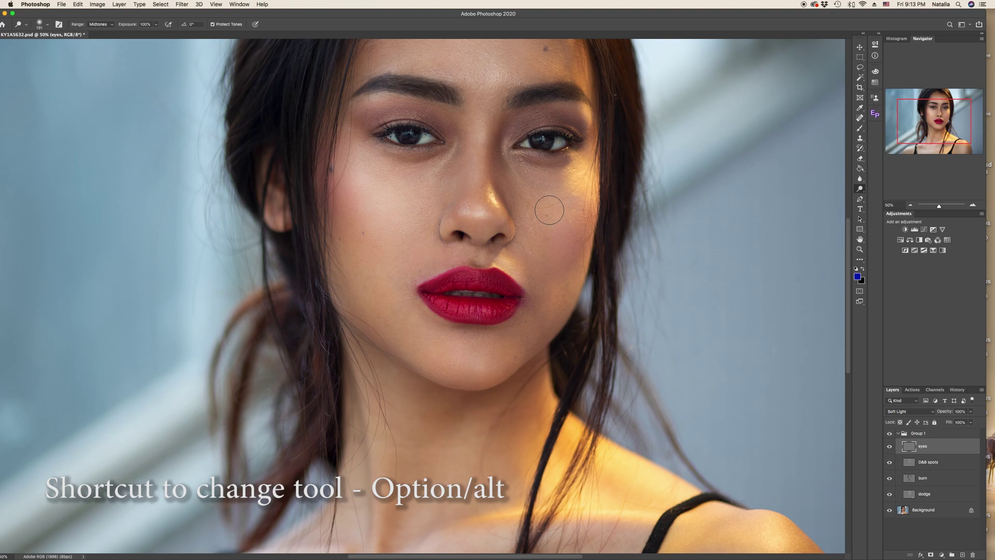
click(861, 190)
Collapse Group 1 and compare the portrait with the group hidden and shown.
click(897, 433)
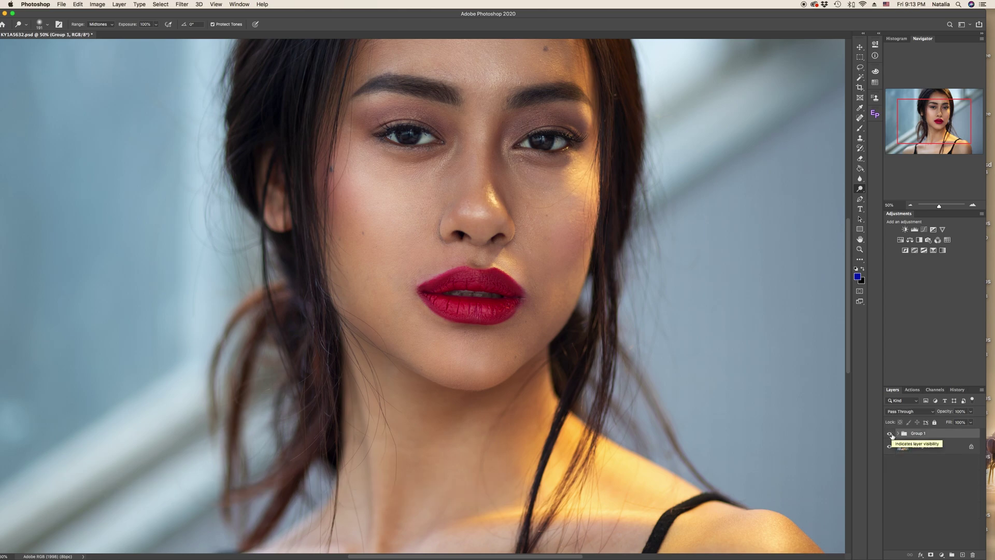
key(super+minus)
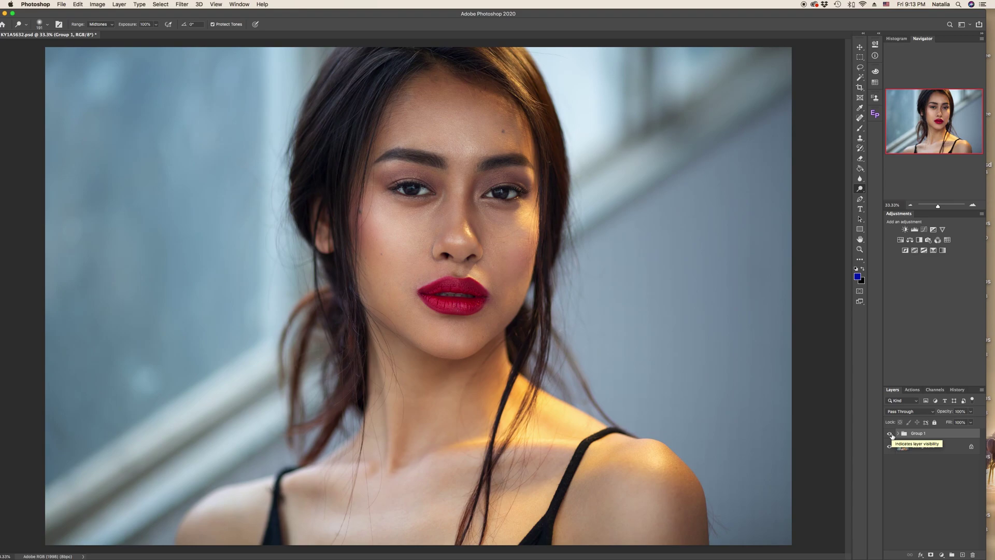
click(890, 434)
click(890, 434)
key(super+minus)
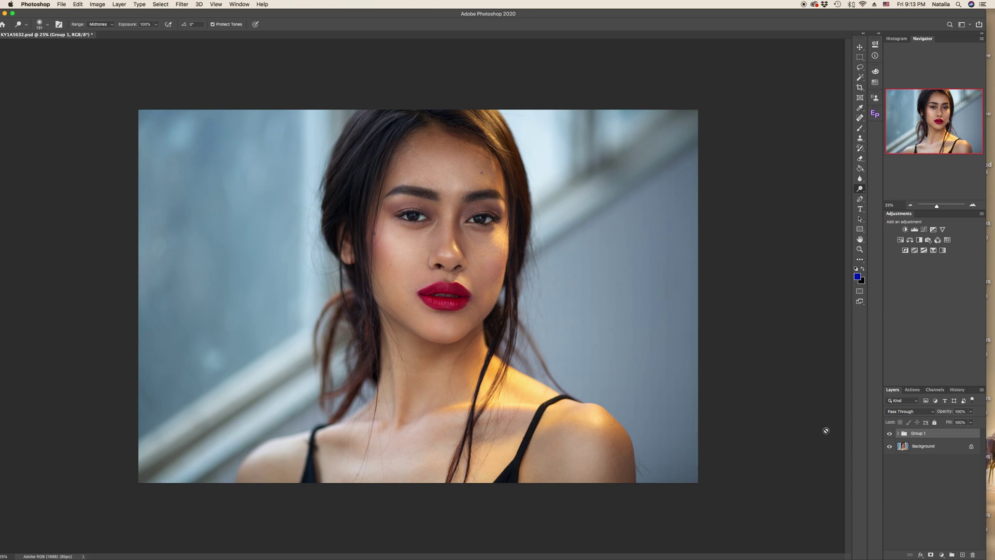
Add an empty layer above Group 1 and sample a light blue from the upper background for the Brush tool.
click(962, 555)
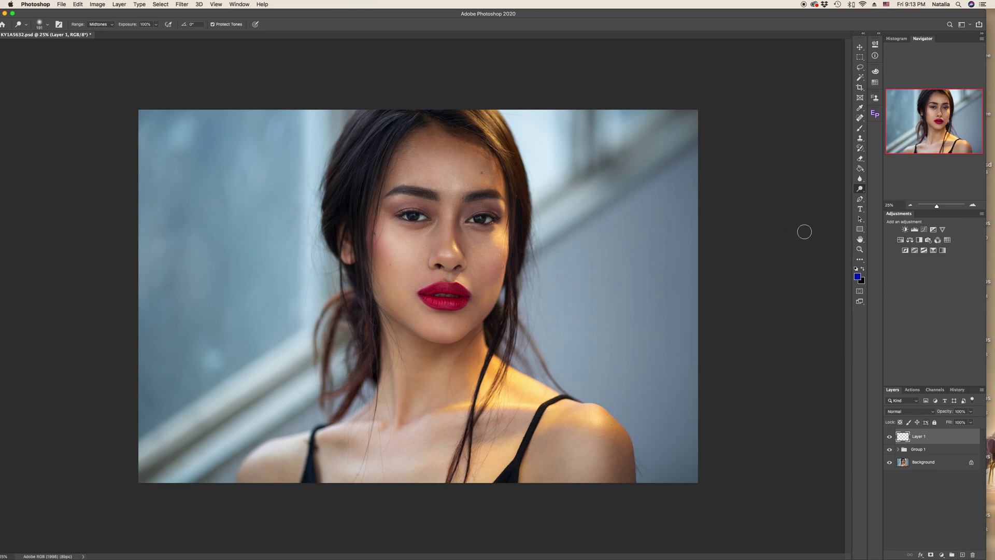
click(860, 128)
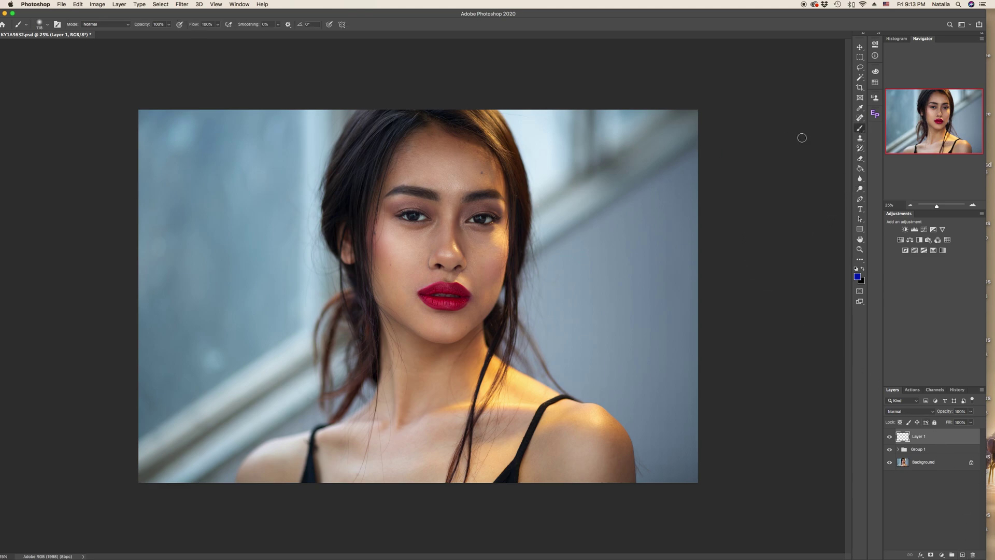
alt+click(634, 234)
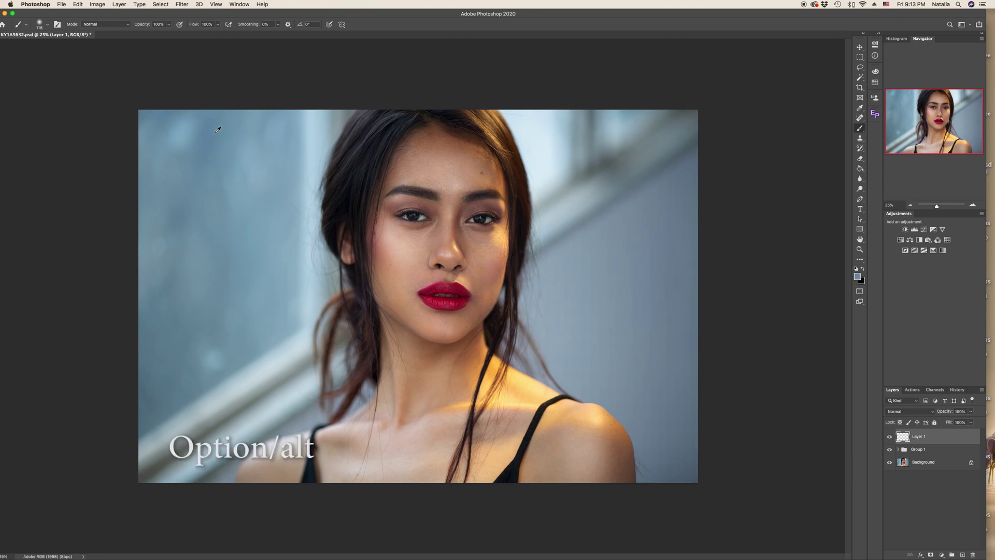
alt+click(251, 124)
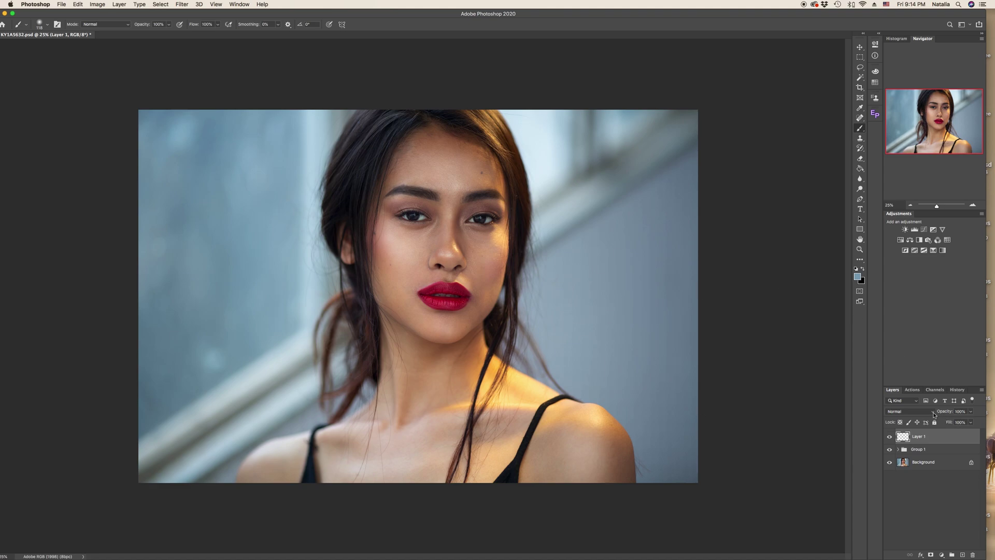
Enlarge the soft round brush and paint the sampled blue over the background on both sides of the woman.
right_click(663, 319)
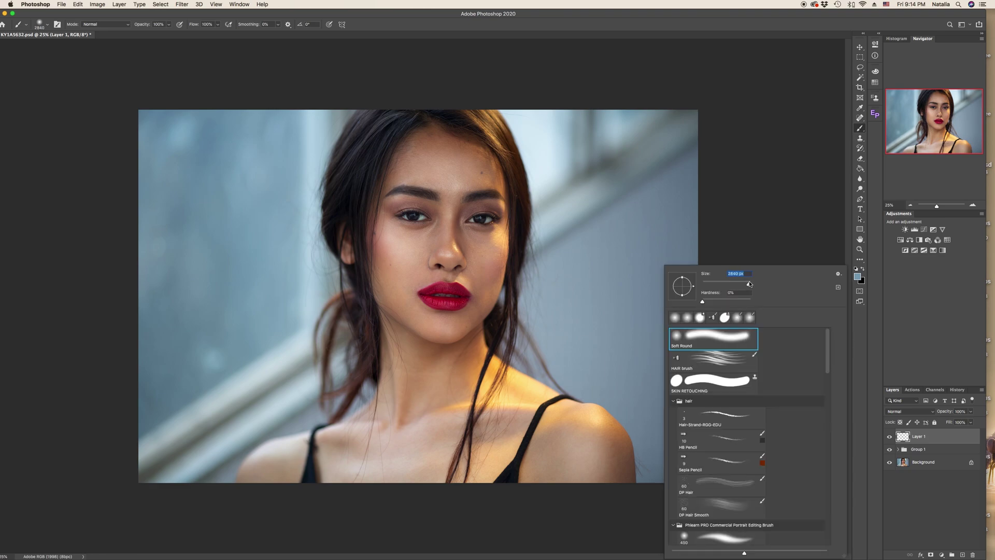
drag(749, 284, 749, 285)
click(631, 181)
mouse_move(631, 181)
mouse_down()
mouse_move(660, 328)
mouse_move(648, 405)
mouse_up()
drag(231, 215, 135, 445)
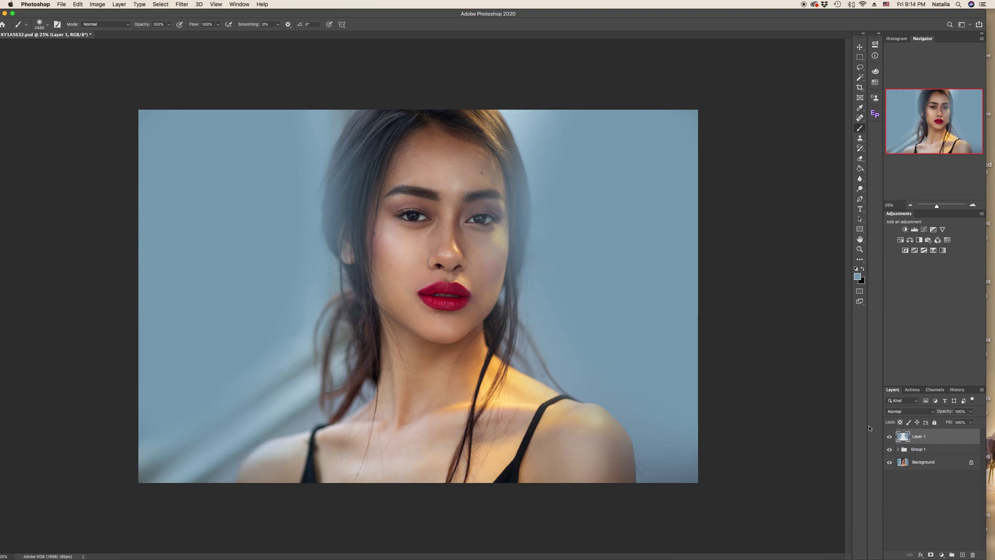
Set the painted blue layer's blend mode to Soft Light and compare the portrait with it hidden and shown.
click(932, 411)
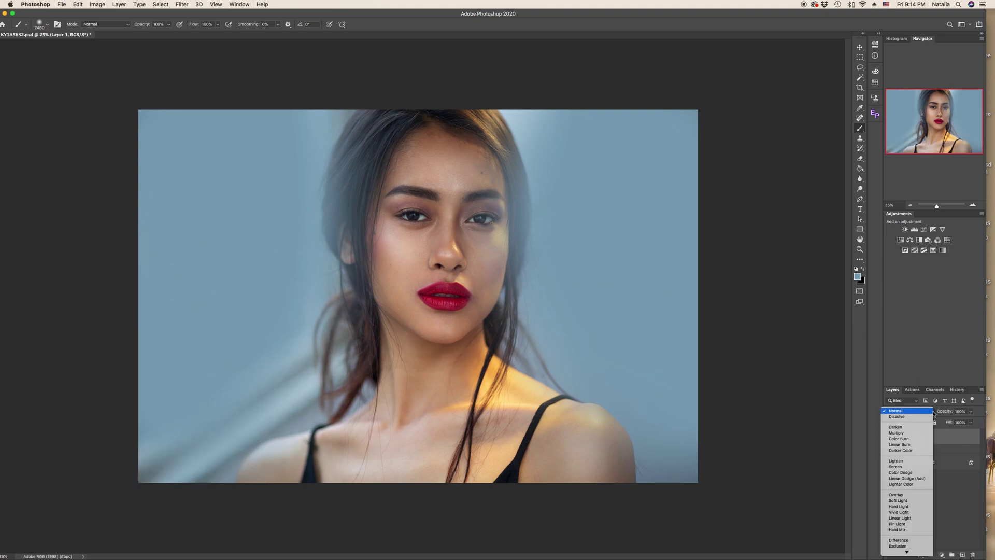
click(908, 500)
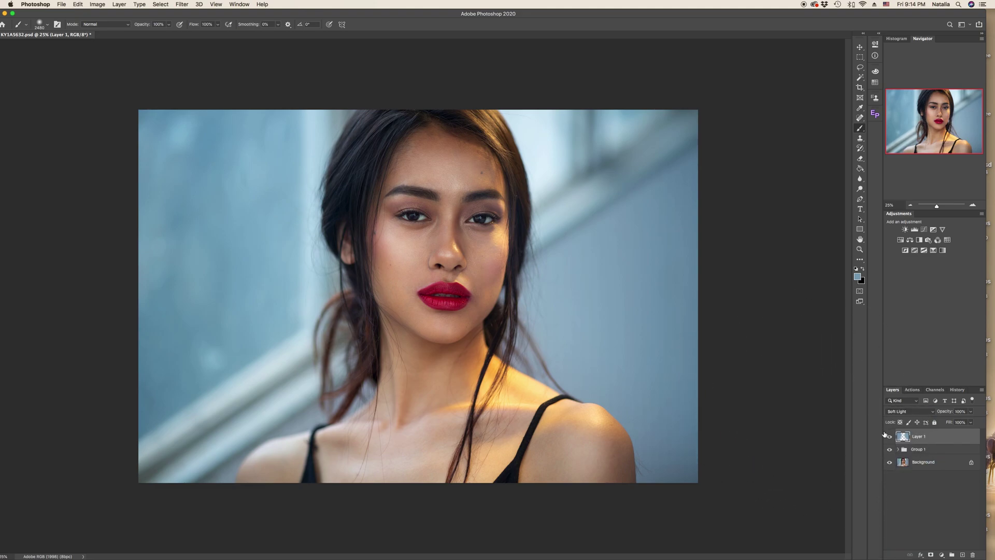
click(889, 436)
click(889, 437)
click(888, 437)
click(888, 437)
Shift the painted layer's hue to about +28 with a Hue/Saturation adjustment.
click(97, 4)
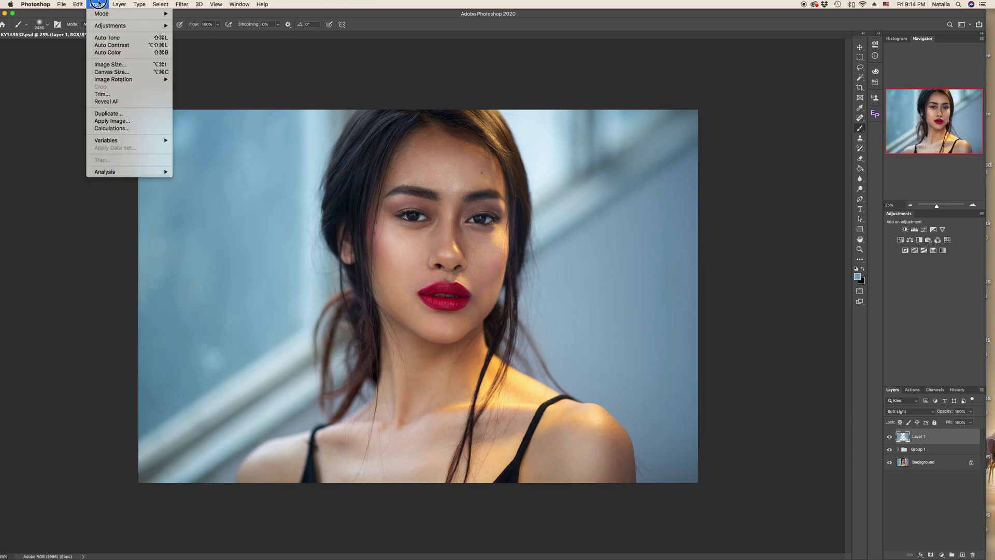
mouse_move(156, 26)
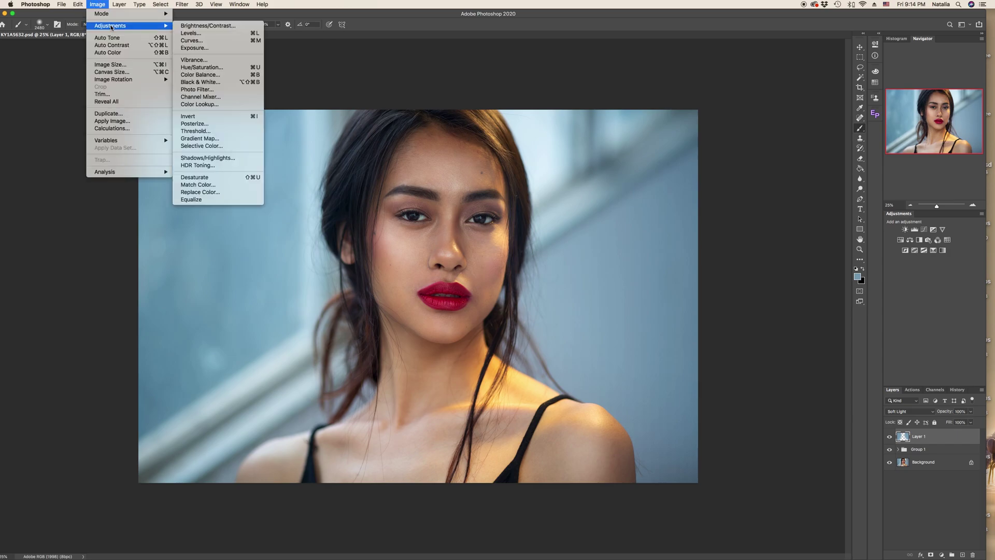
click(203, 66)
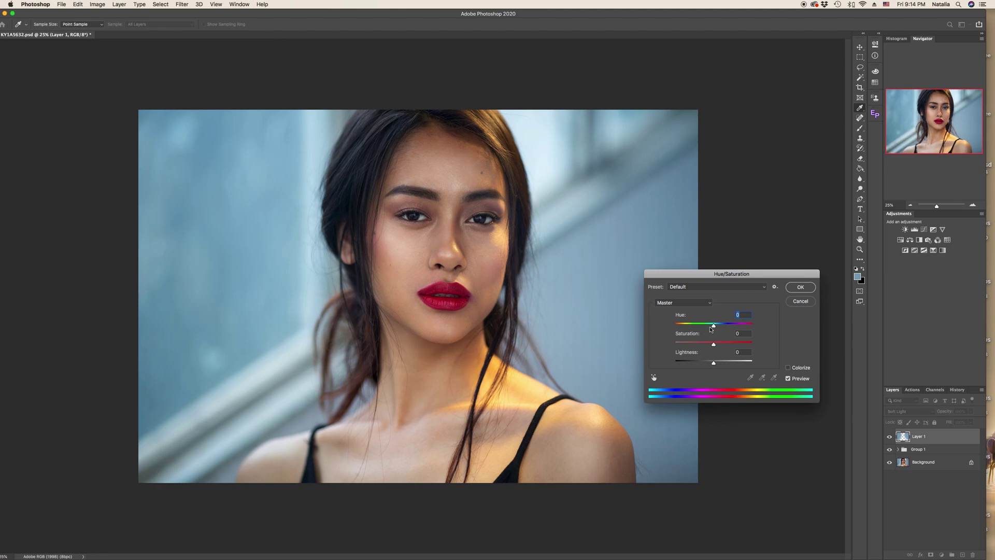
mouse_move(713, 325)
mouse_down()
mouse_move(687, 325)
mouse_move(725, 329)
mouse_up()
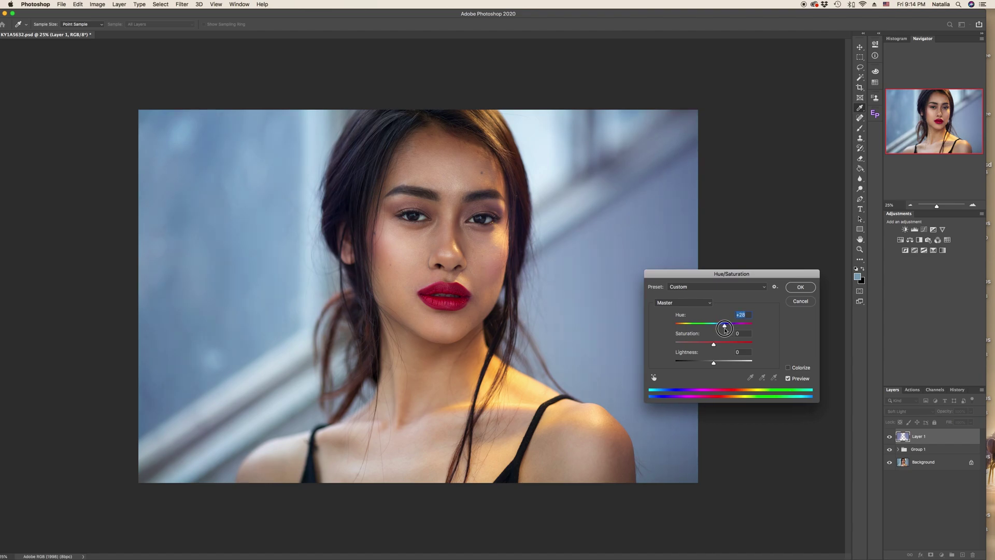
click(800, 287)
Erase the blue tint over the woman's hair and skin with a soft round eraser sized 492 px.
click(860, 158)
right_click(472, 200)
text(492)
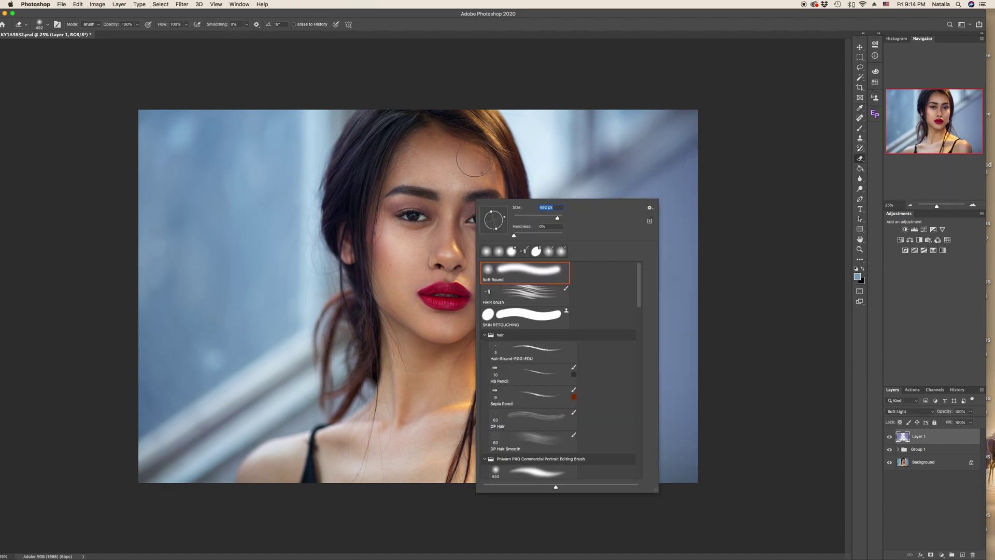
key(Return)
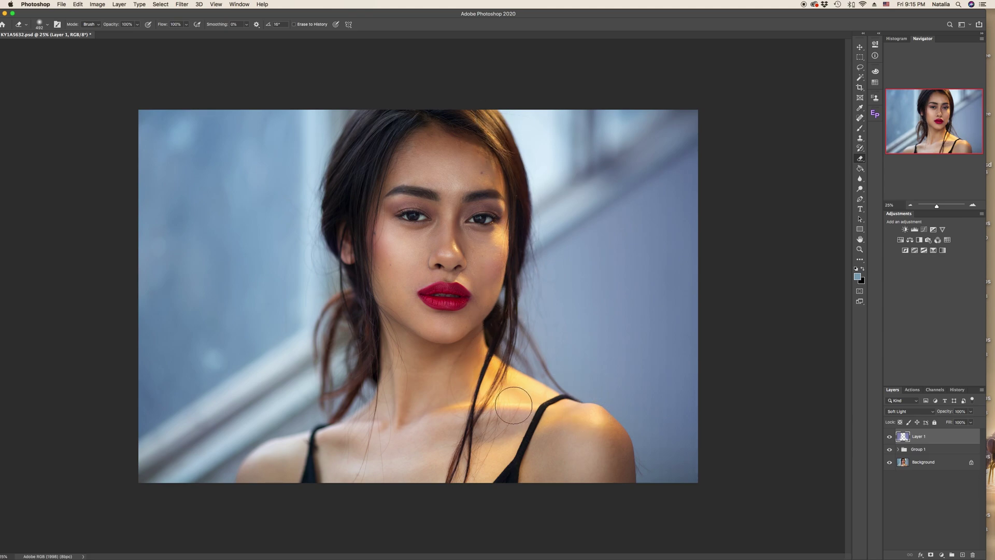
Add a new layer above the painted blue layer and set its blend mode to Soft Light.
click(962, 555)
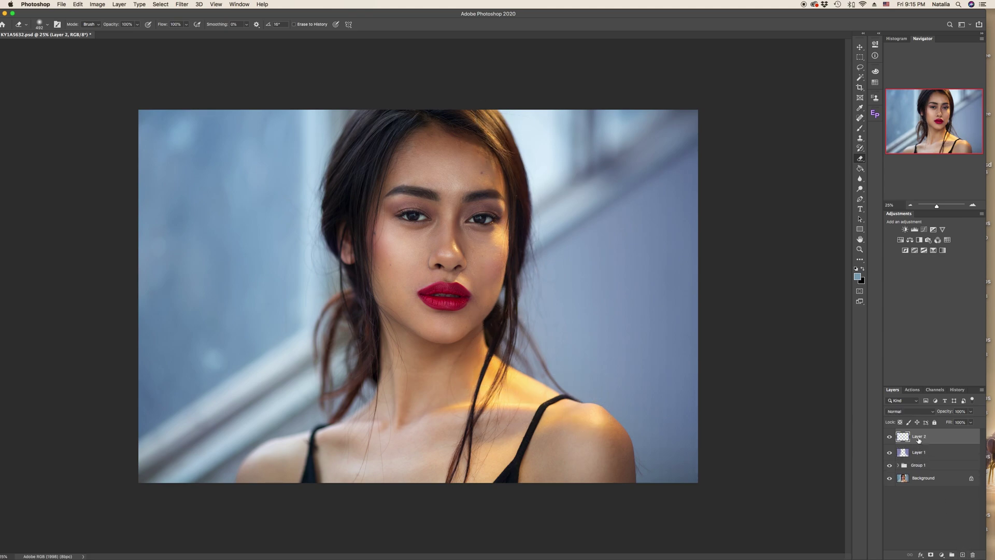
click(932, 412)
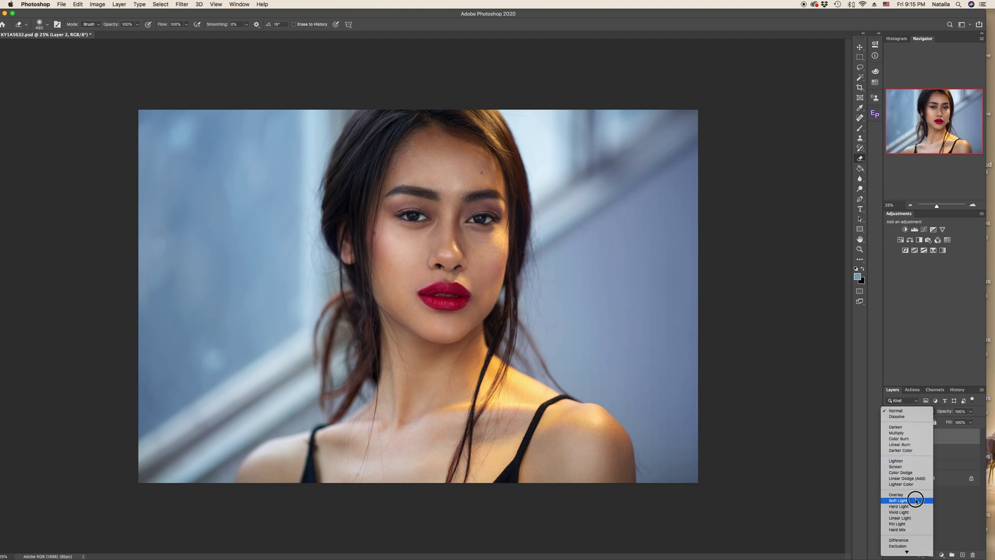
click(898, 500)
Sample the golden light on the woman's cheek as the brush color and reduce the brush size to 284 px.
click(859, 128)
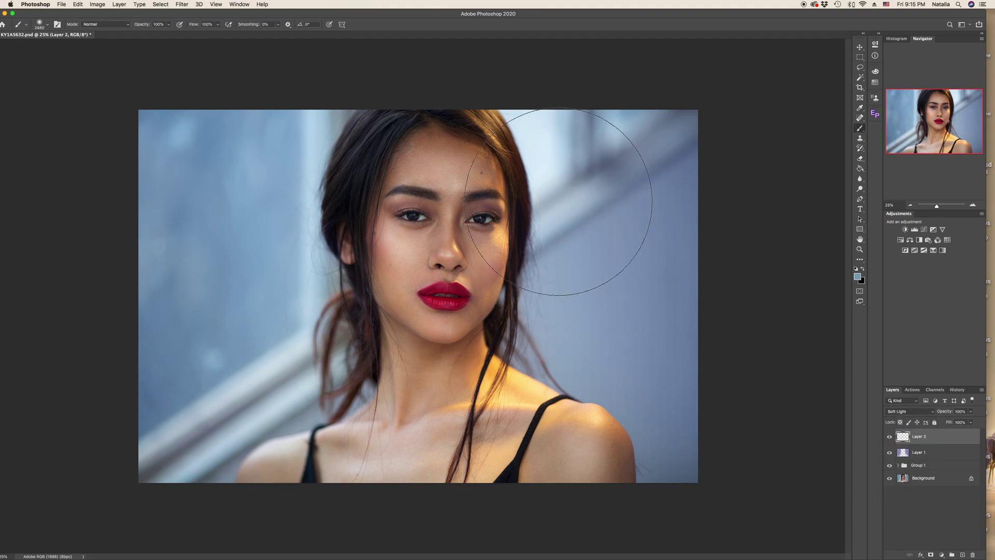
key(alt)
alt+click(500, 234)
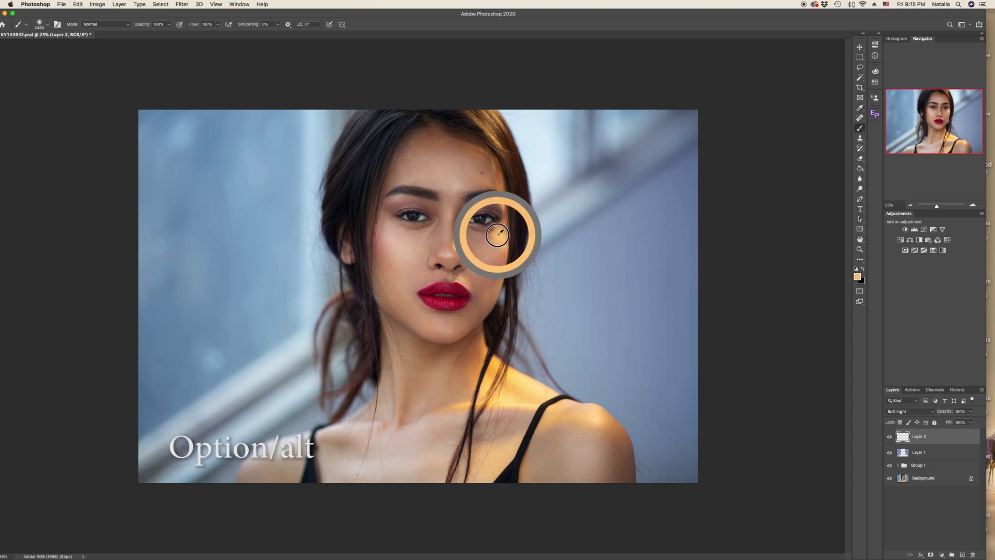
alt+click(497, 234)
right_click(523, 206)
drag(613, 226, 604, 226)
click(470, 105)
Paint the sampled golden color along the sunlit side of the woman's hair and over the edge of her lit shoulder.
mouse_move(489, 127)
mouse_down()
mouse_move(524, 160)
mouse_move(510, 279)
mouse_up()
key(super+z)
mouse_move(453, 106)
mouse_down()
mouse_move(517, 155)
mouse_move(525, 200)
mouse_up()
mouse_move(575, 425)
mouse_down()
mouse_move(625, 482)
mouse_move(612, 435)
mouse_move(621, 506)
mouse_up()
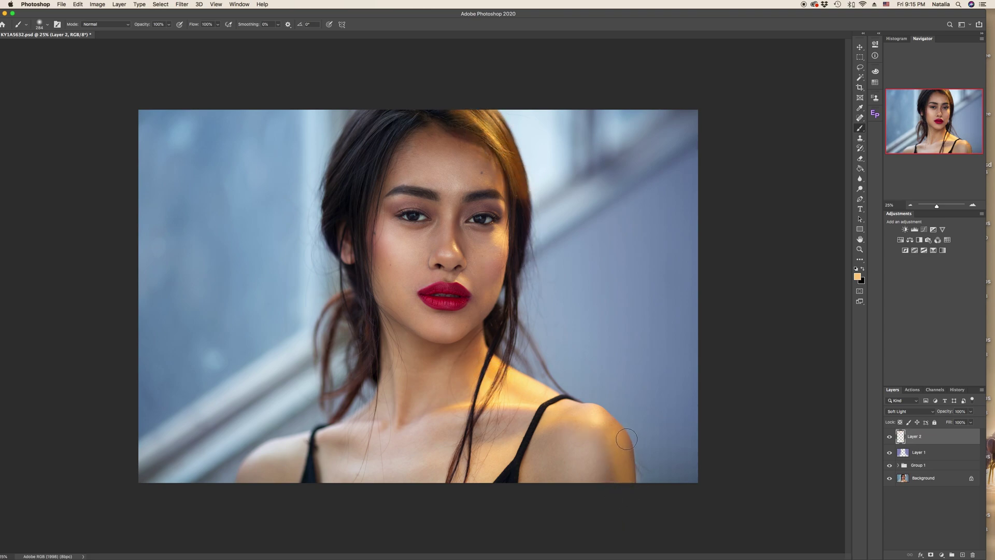
drag(599, 418, 625, 441)
key(super+z)
mouse_move(604, 435)
mouse_down()
mouse_move(607, 427)
mouse_move(629, 477)
mouse_up()
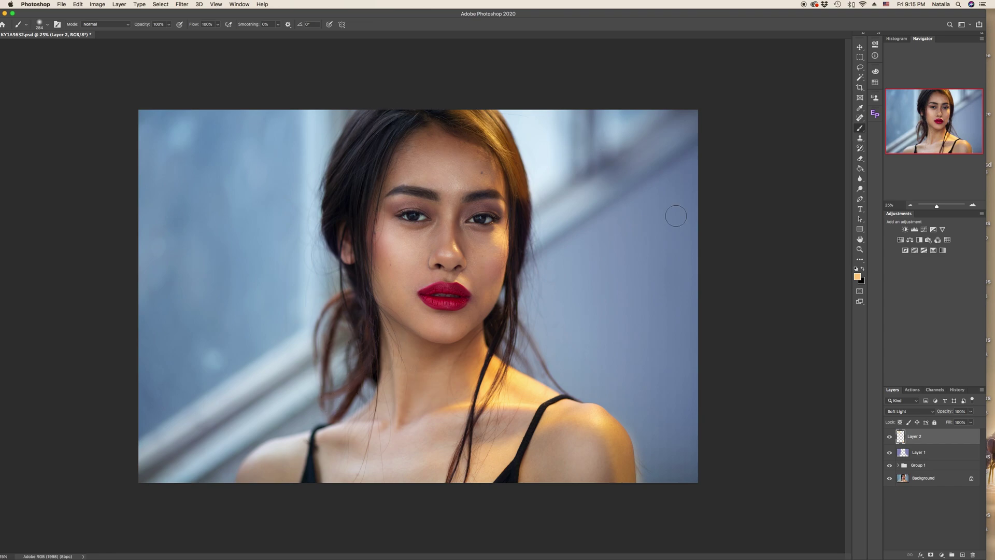
Lower the golden layer's opacity to 34% and compare the portrait with that layer hidden and shown.
click(971, 412)
drag(959, 423, 947, 423)
click(890, 436)
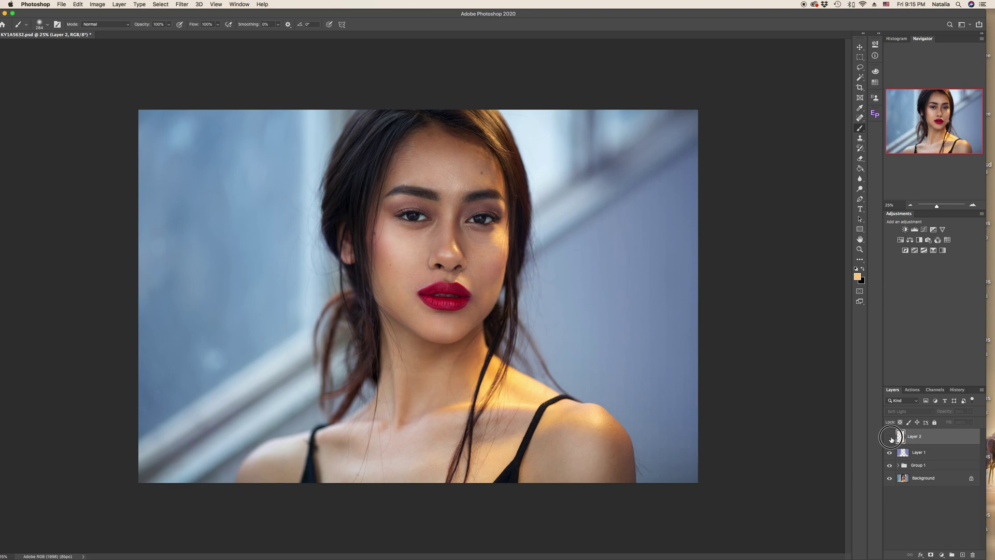
click(890, 438)
click(890, 438)
click(890, 438)
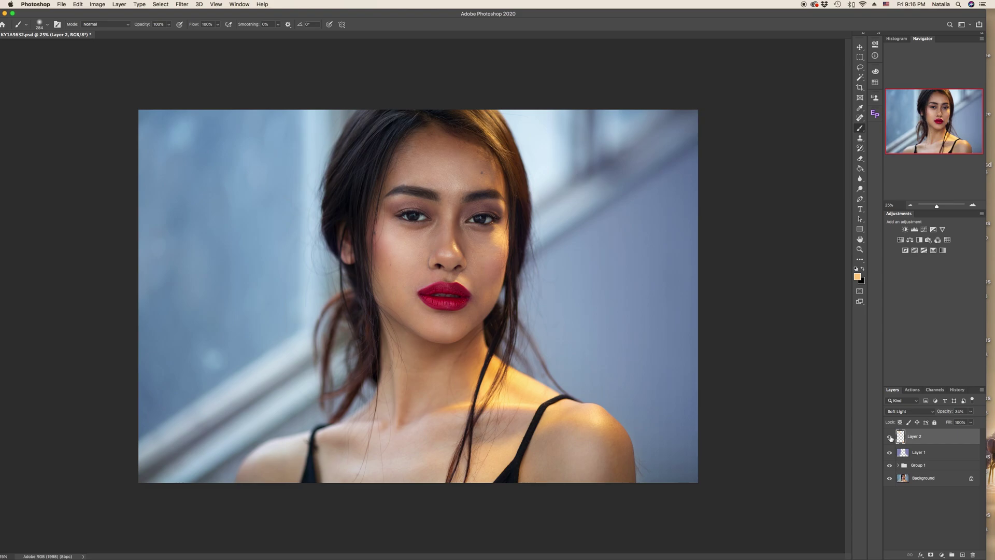
Select both painted Soft Light layers and move them into Group 1.
key(super+minus)
shift+click(928, 452)
drag(928, 452, 938, 463)
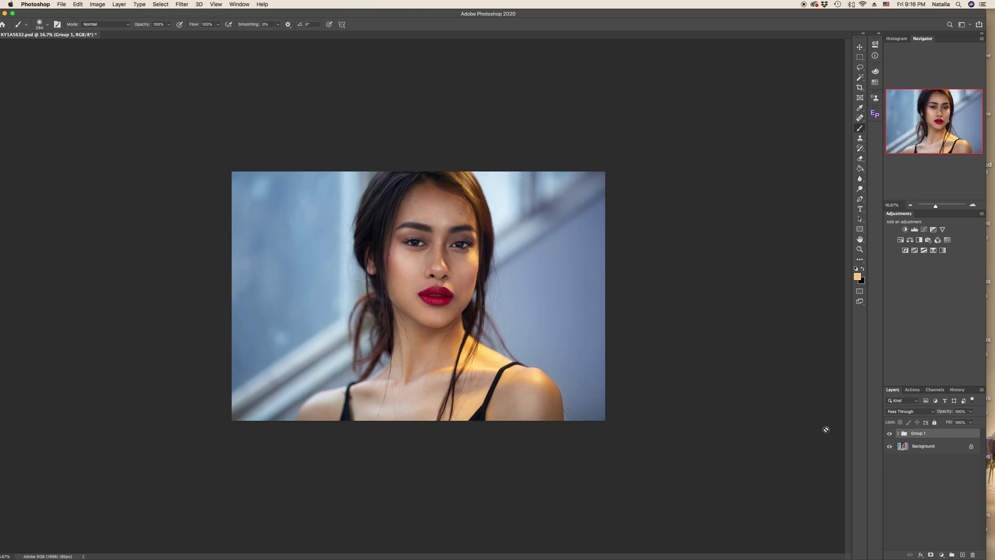
Compare the portrait with Group 1 hidden and shown to review the combined retouching and color work.
key(super+plus)
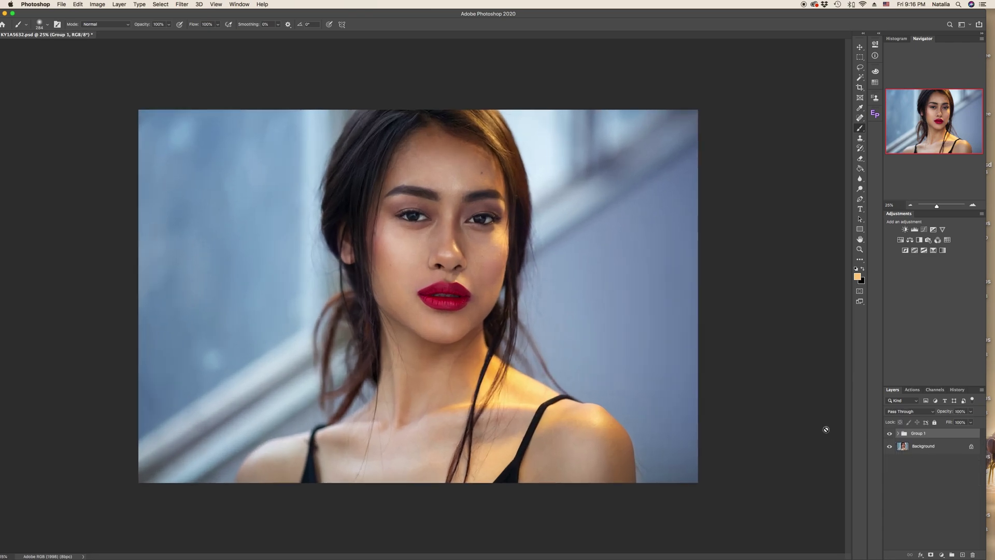
click(889, 433)
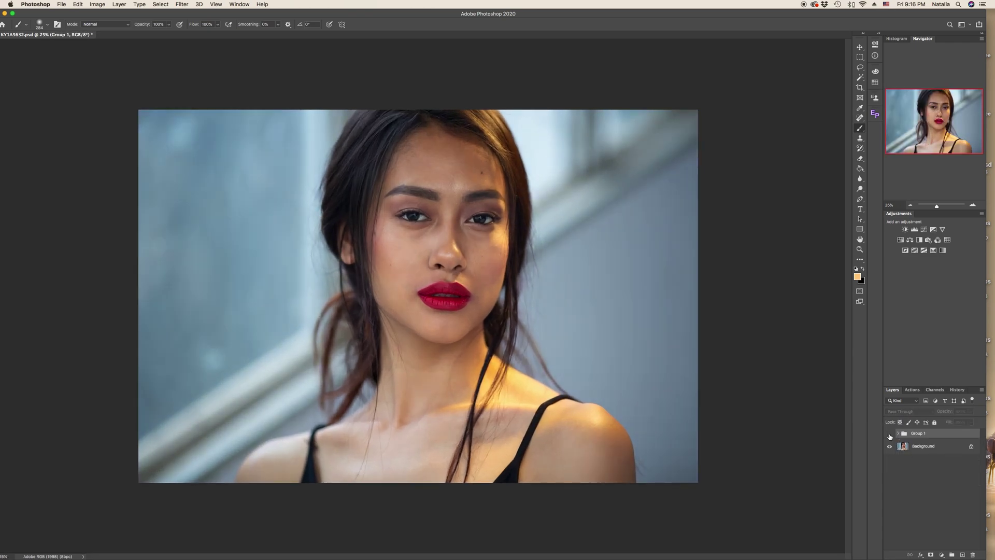
click(890, 434)
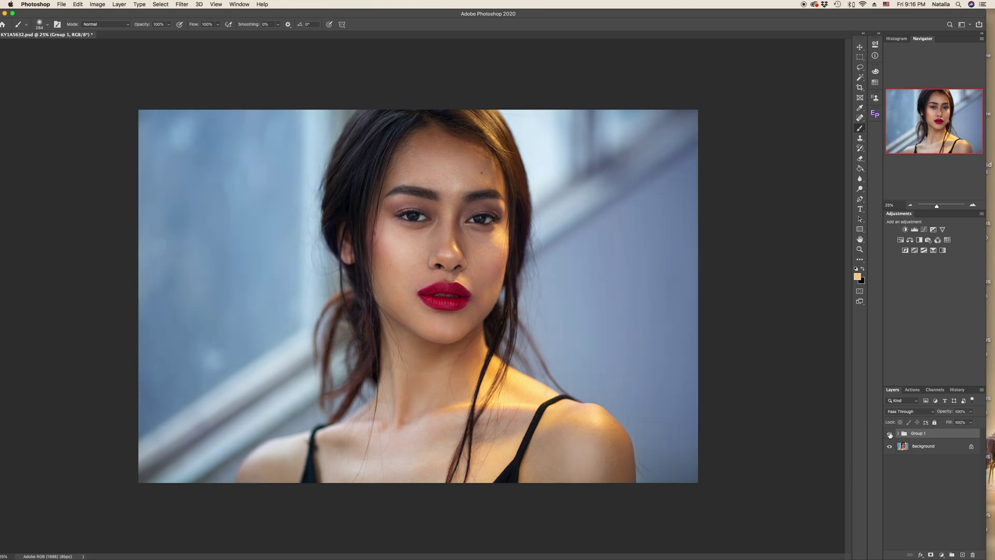
click(890, 434)
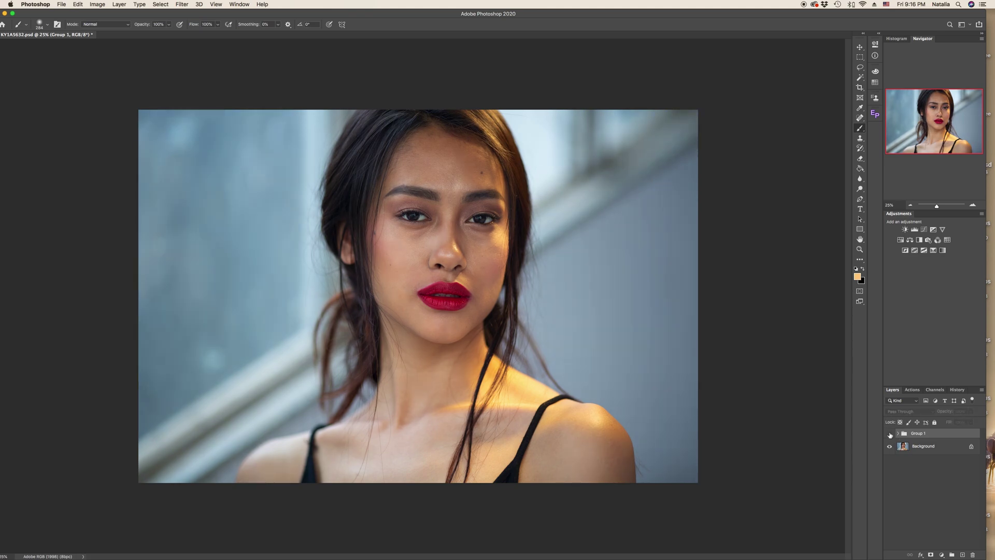
click(889, 433)
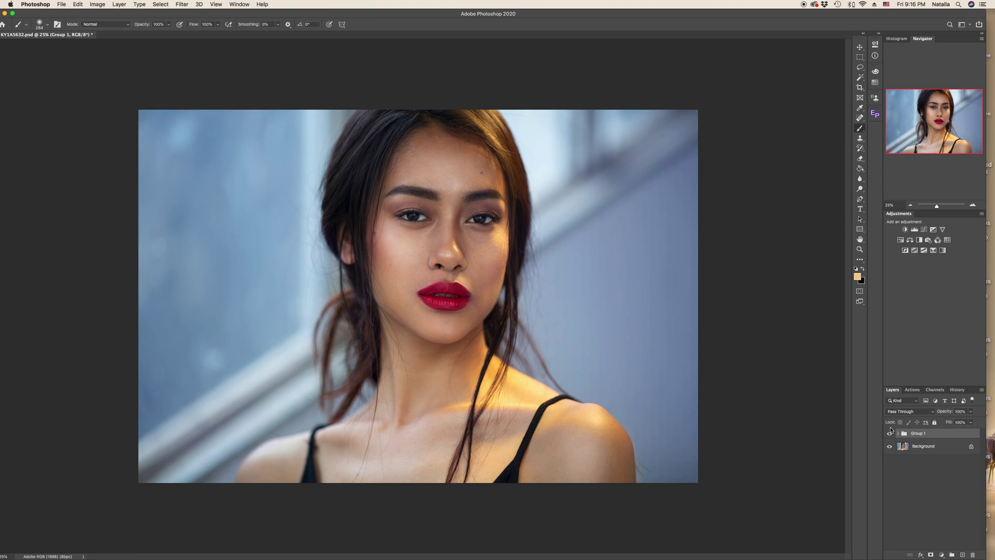
key(super+plus)
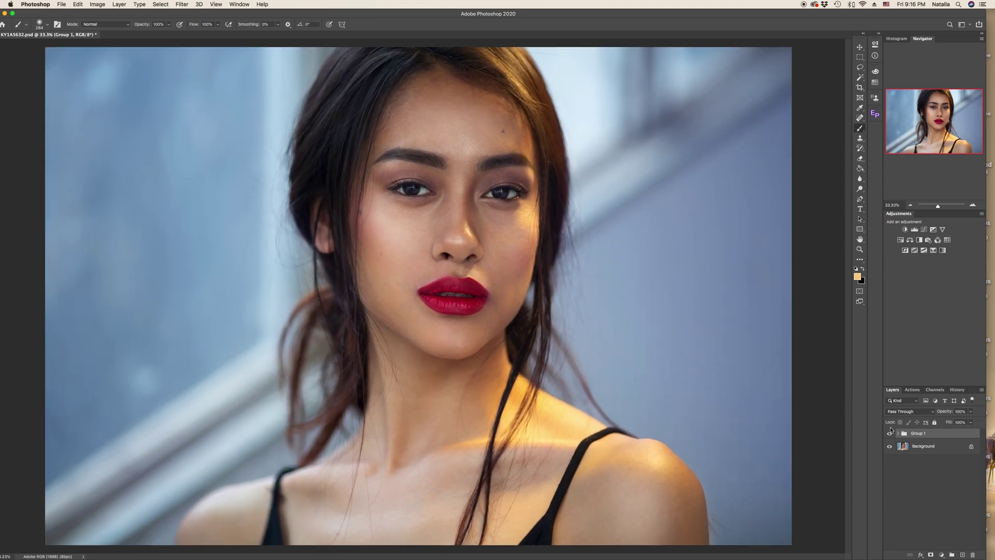